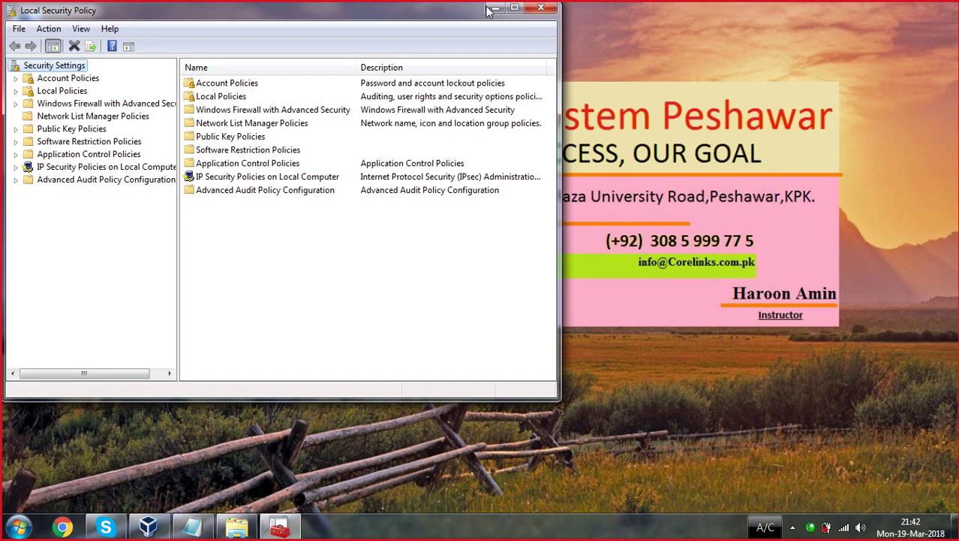
Reopen Local Security Policy from Control Panel's Administrative Tools, maximize its window and expand Account Policies
click(514, 7)
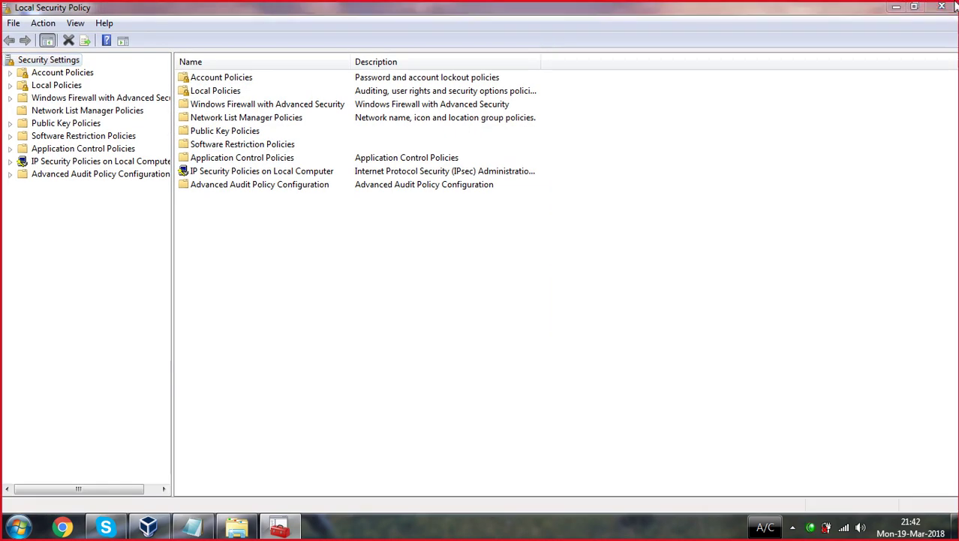
click(945, 6)
click(30, 524)
click(236, 366)
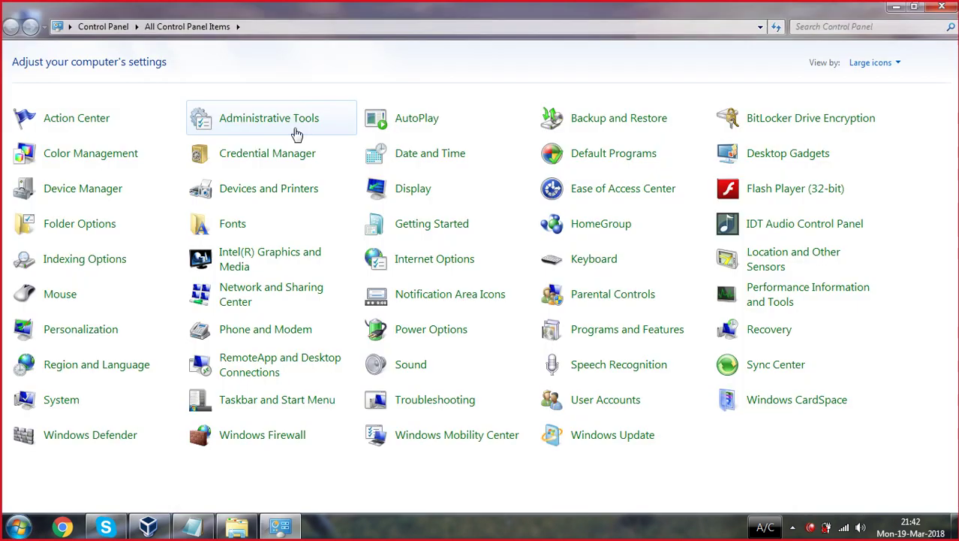
click(296, 134)
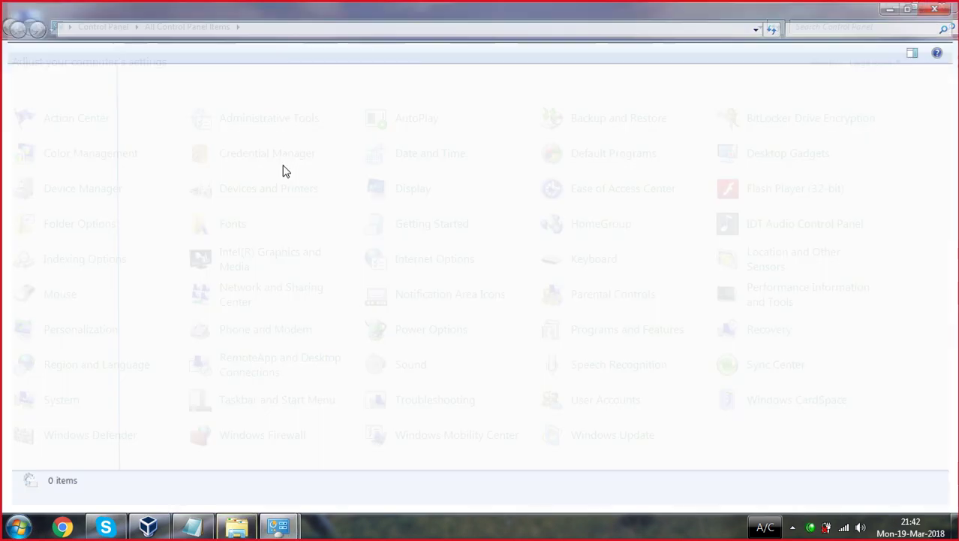
click(524, 125)
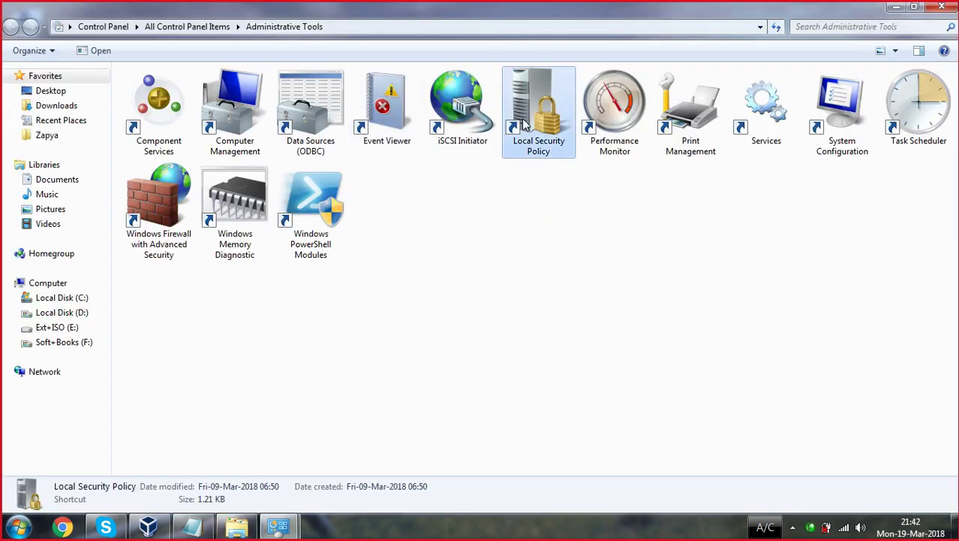
double_click(524, 124)
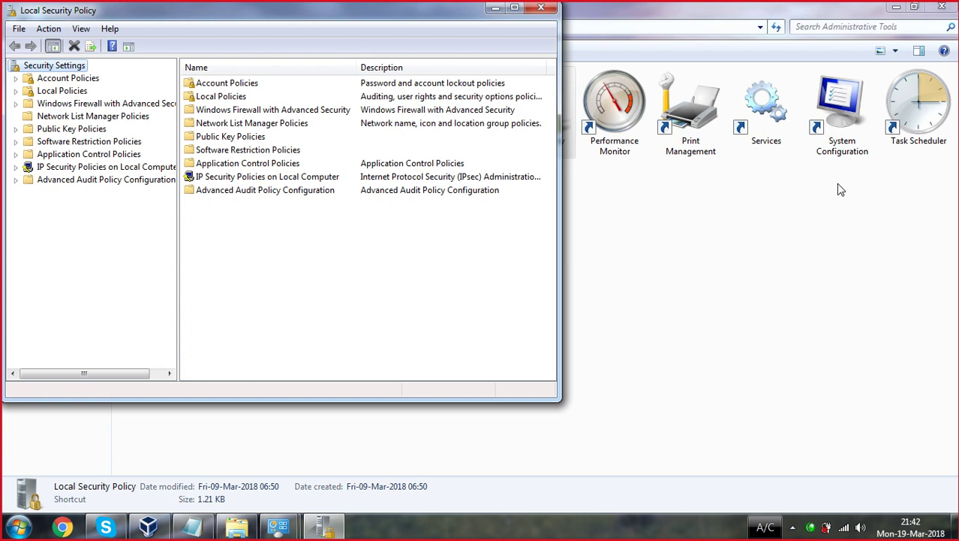
click(515, 8)
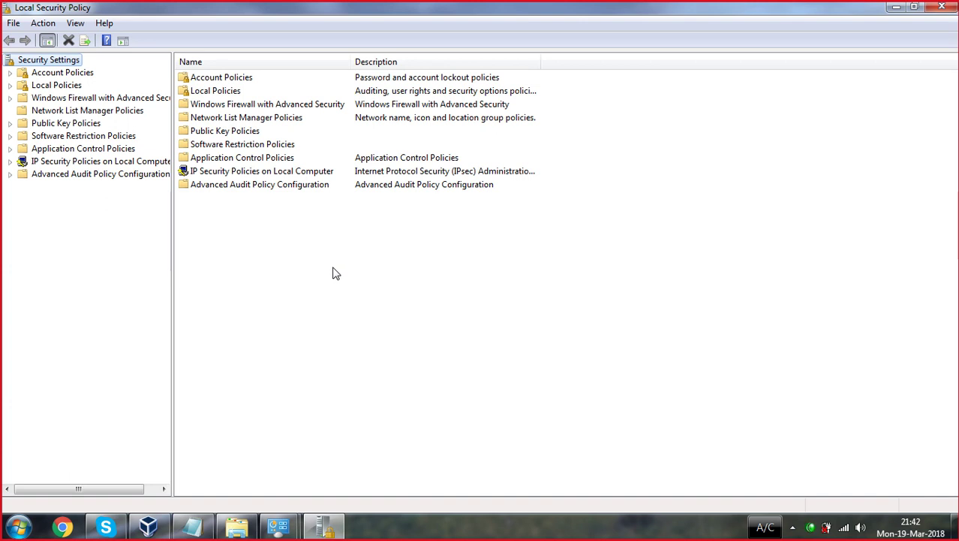
double_click(62, 73)
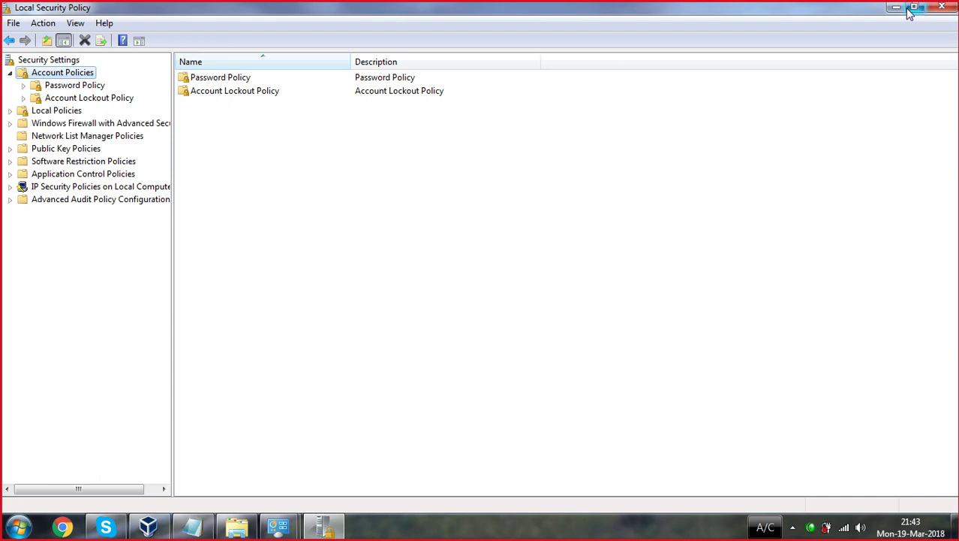
Try to add a local user account in Command Prompt using net user with the /add option, and close the prompt
key(super+r)
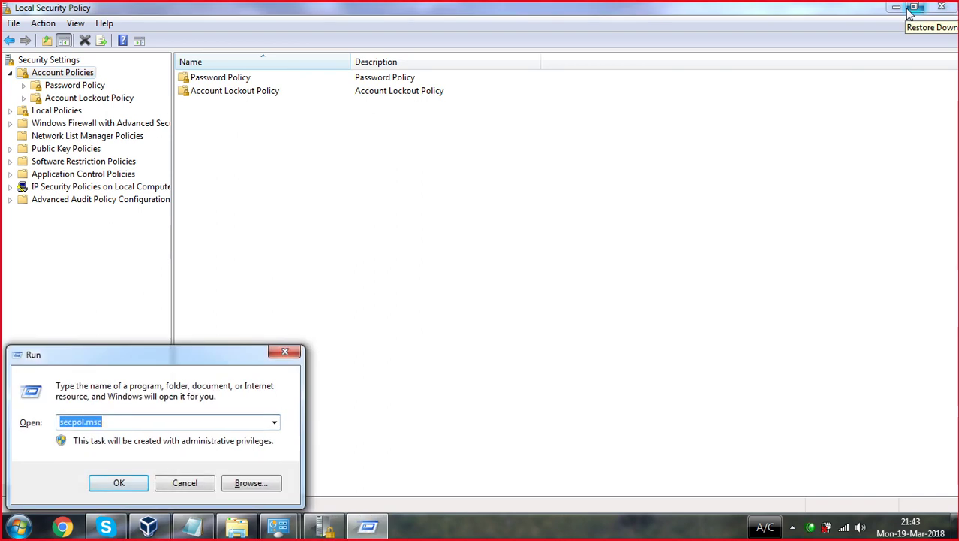
text(cmd)
key(Return)
text(net user)
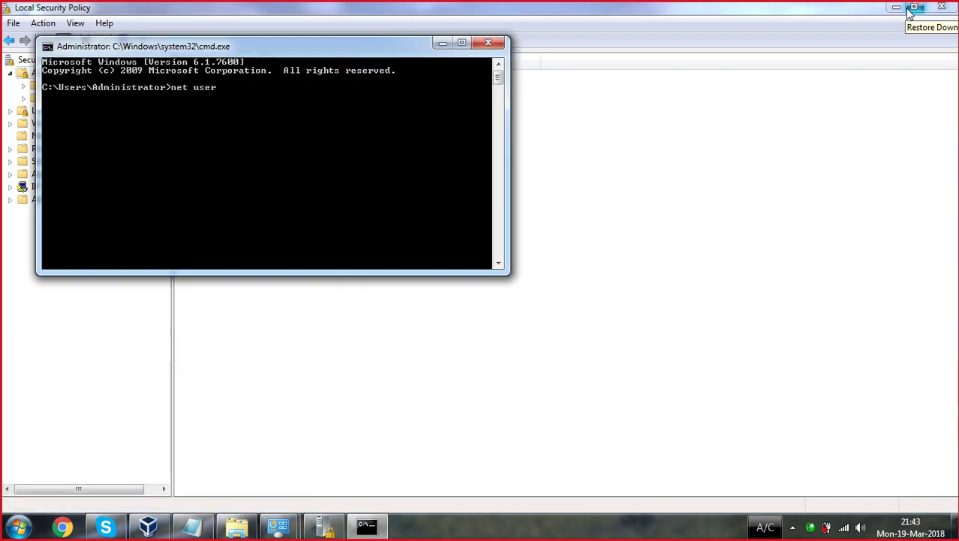
text( ali /d)
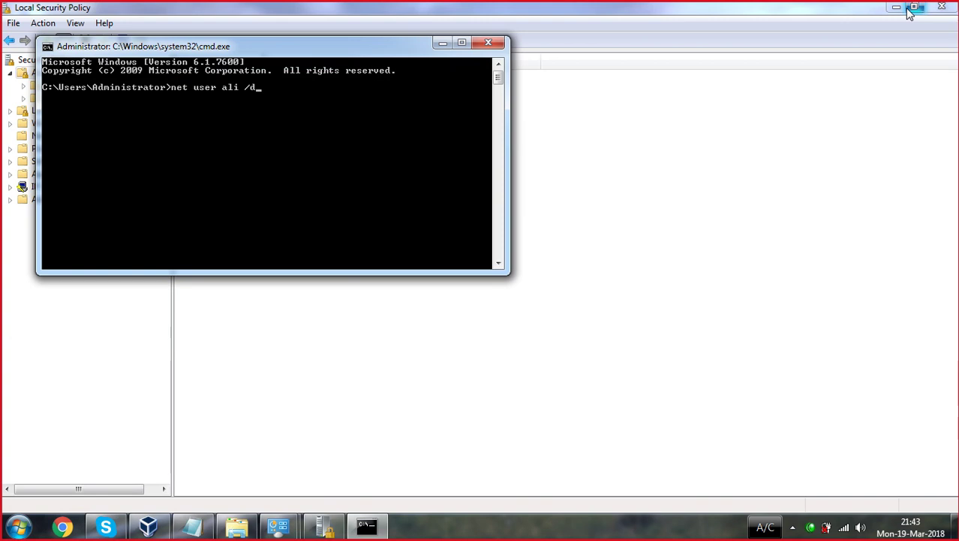
key(BackSpace)
text(add)
key(Return)
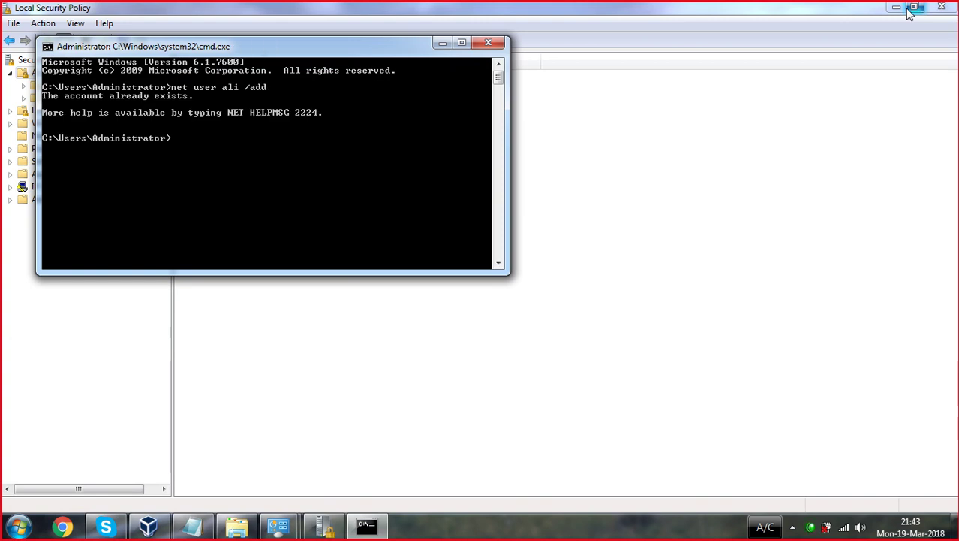
click(484, 42)
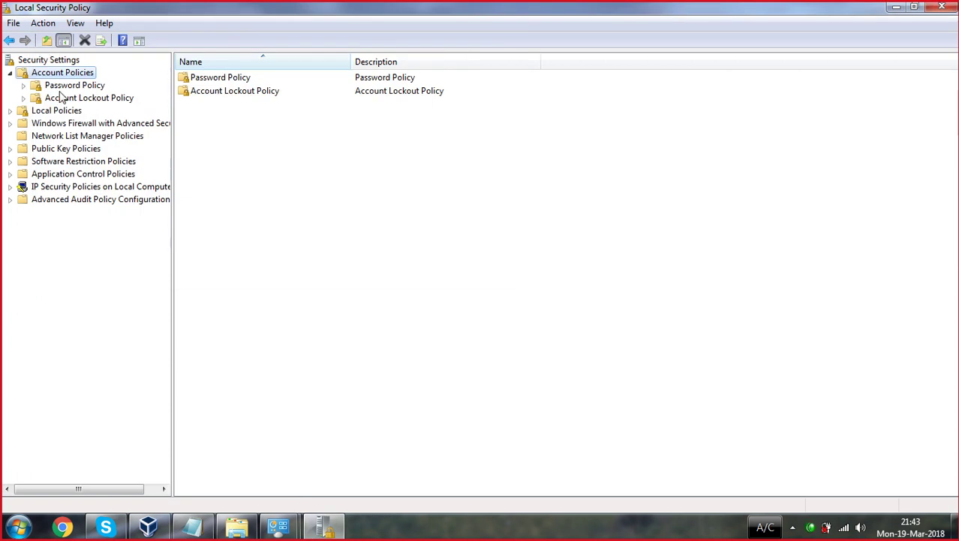
Set Enforce password history in the Password Policy to 3 passwords remembered
double_click(226, 79)
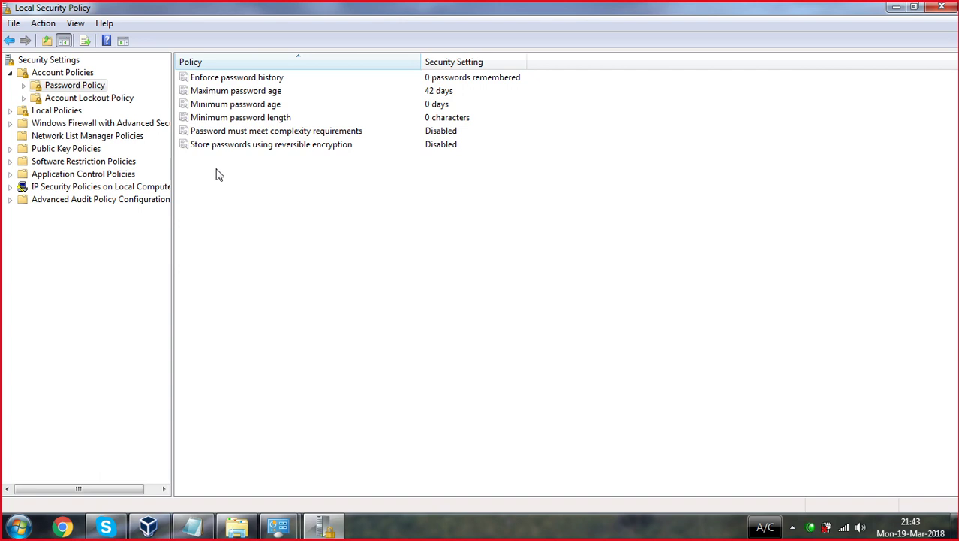
double_click(256, 80)
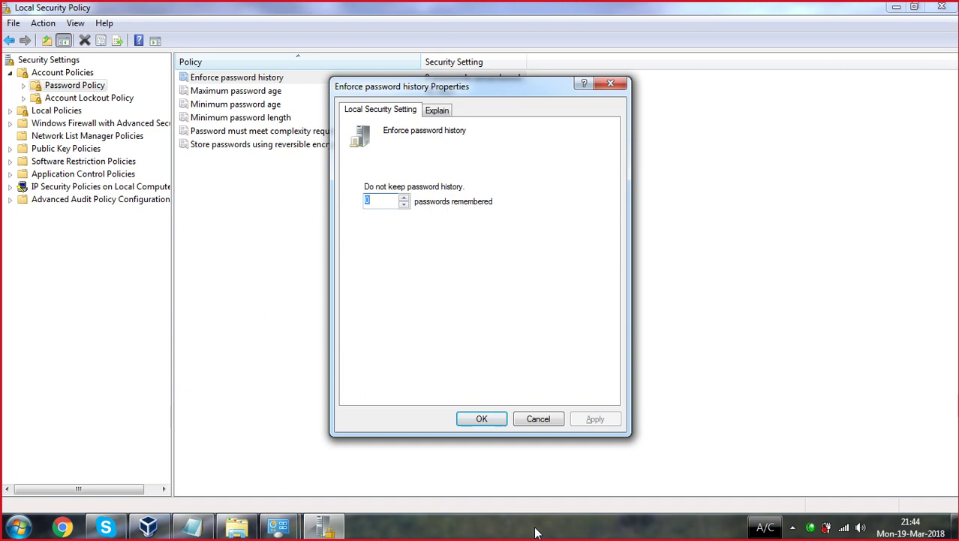
click(608, 86)
double_click(250, 78)
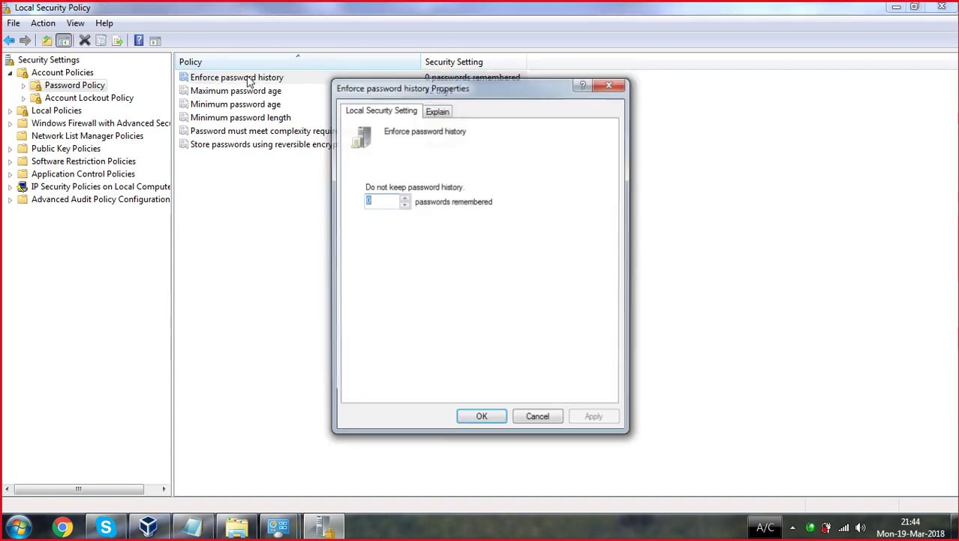
click(378, 203)
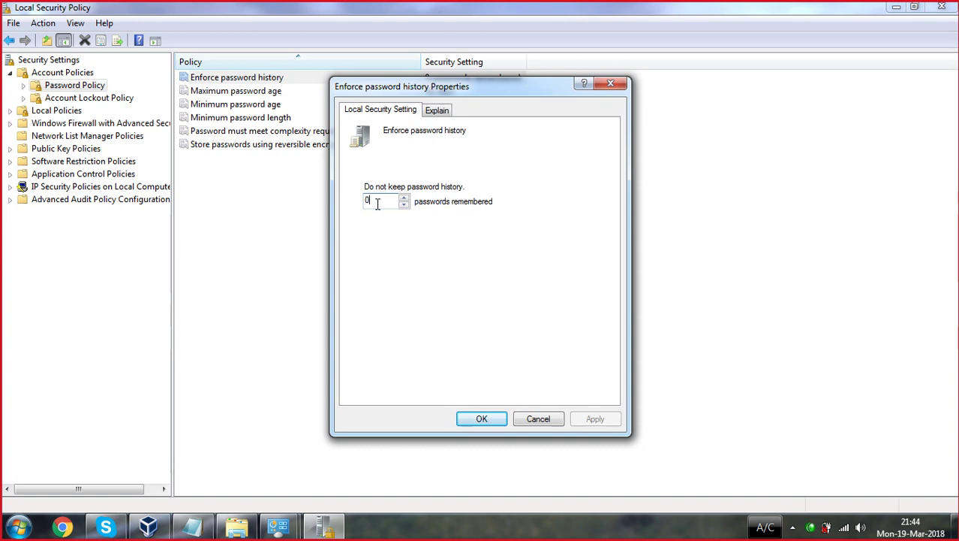
key(BackSpace)
text(3)
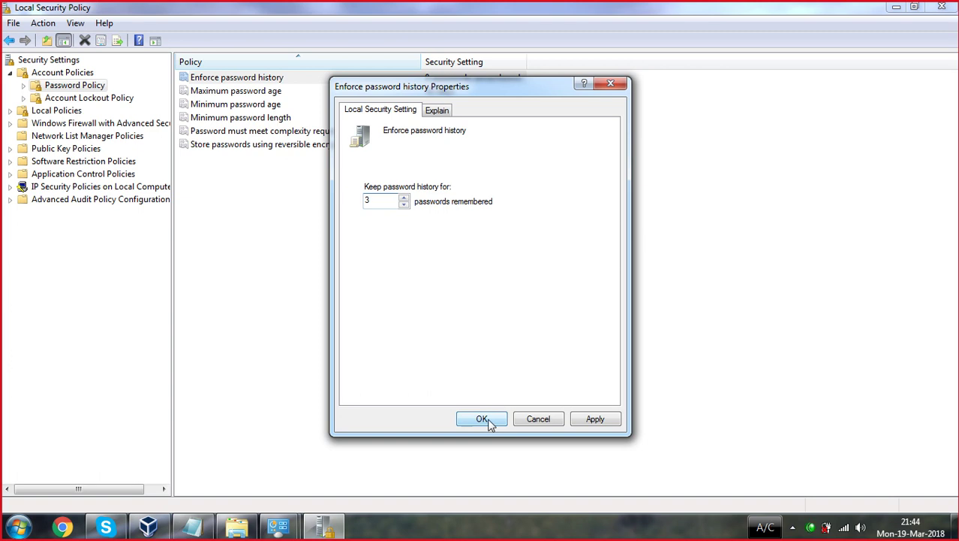
click(488, 420)
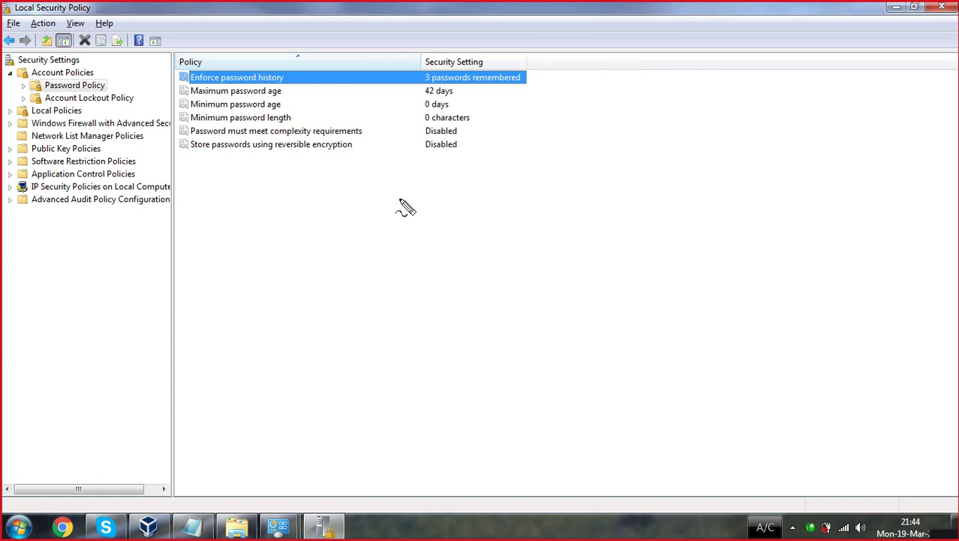
mouse_move(398, 193)
mouse_down()
mouse_move(404, 239)
mouse_move(478, 208)
mouse_up()
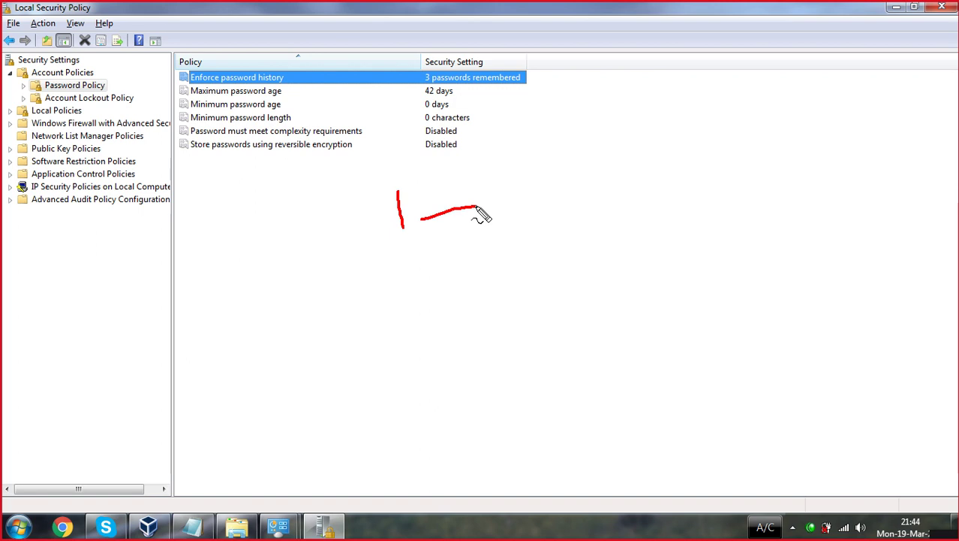
mouse_move(405, 257)
mouse_down()
mouse_move(410, 282)
mouse_move(421, 283)
mouse_move(416, 339)
mouse_move(467, 318)
mouse_up()
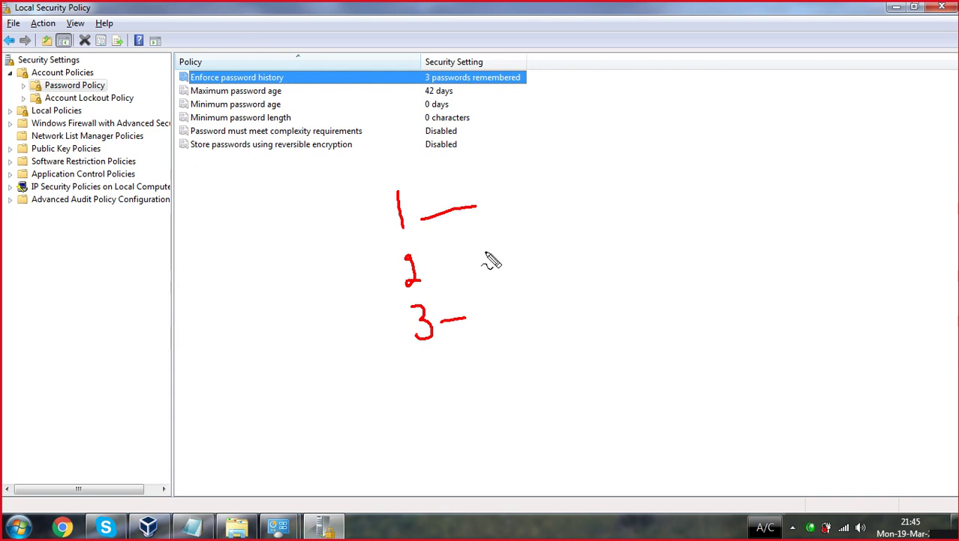
mouse_move(425, 382)
mouse_down()
mouse_move(443, 385)
mouse_move(443, 408)
mouse_up()
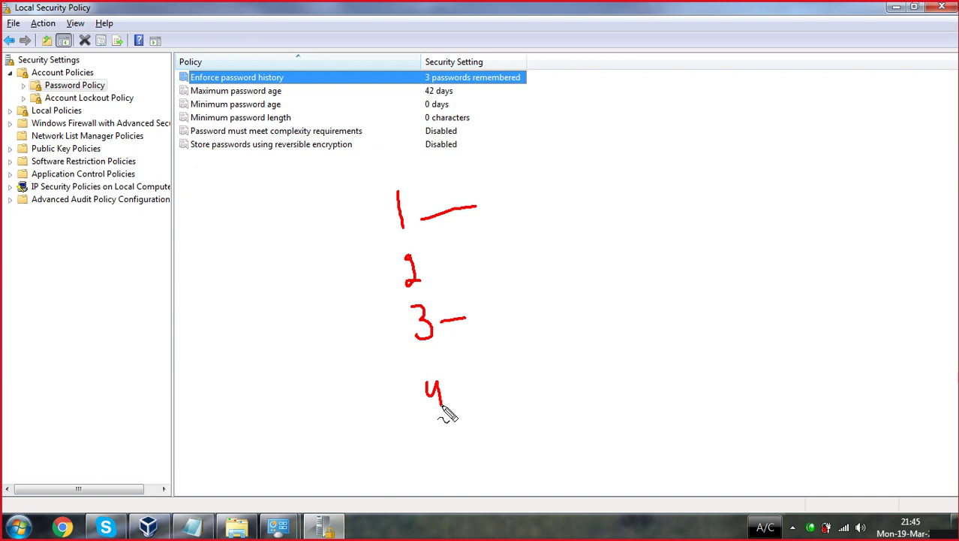
mouse_move(398, 216)
mouse_down()
mouse_move(379, 239)
mouse_move(365, 370)
mouse_move(397, 394)
mouse_move(409, 385)
mouse_move(406, 406)
mouse_up()
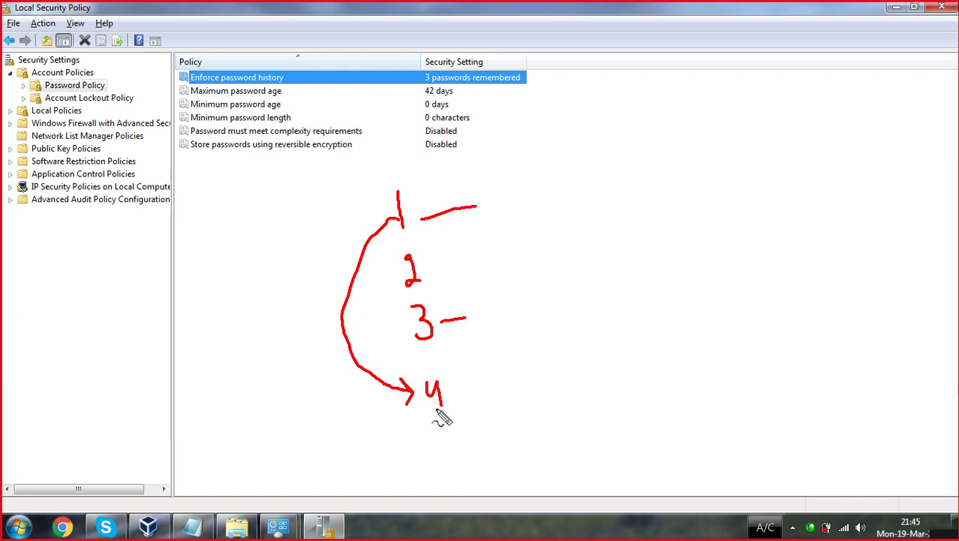
drag(452, 396, 475, 394)
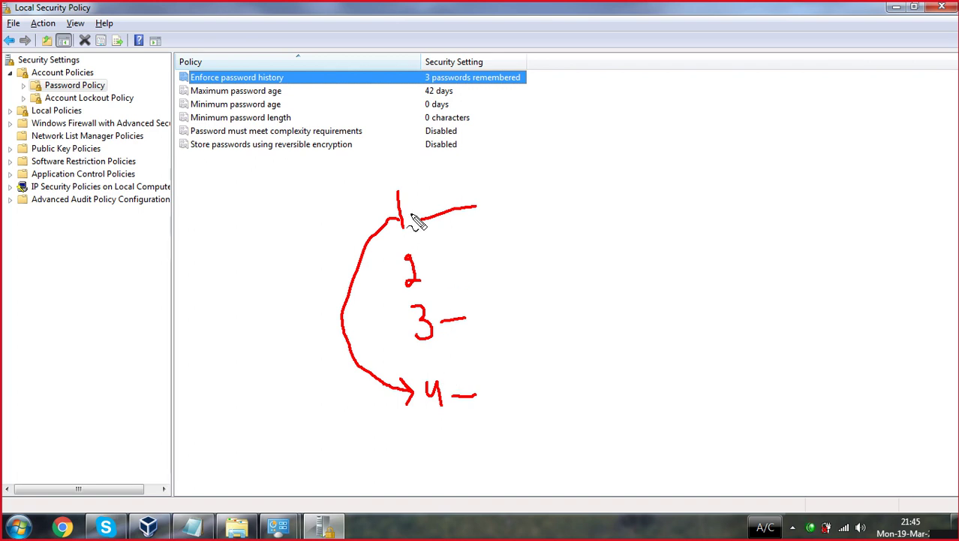
drag(412, 209, 429, 200)
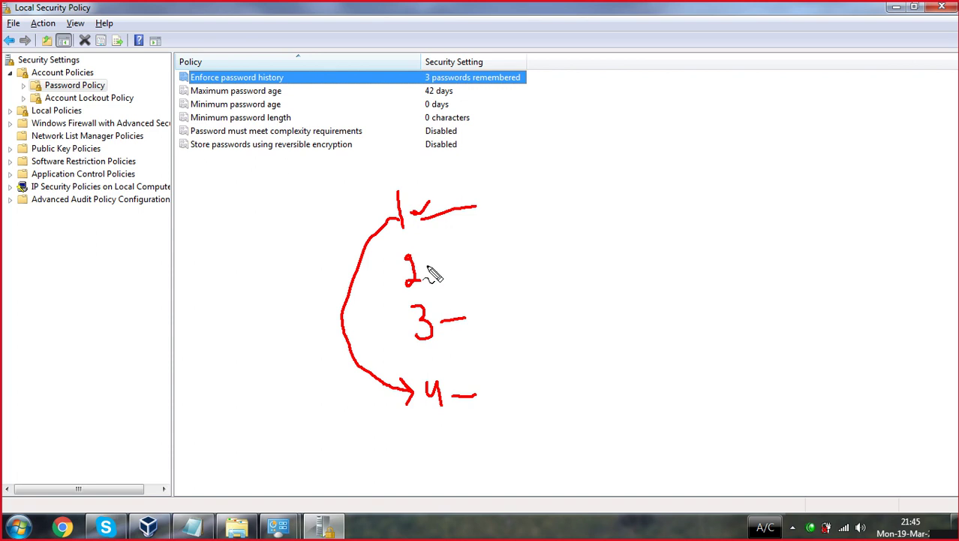
drag(419, 256, 455, 237)
drag(446, 294, 470, 292)
mouse_move(447, 391)
mouse_down()
mouse_move(466, 400)
mouse_move(494, 340)
mouse_up()
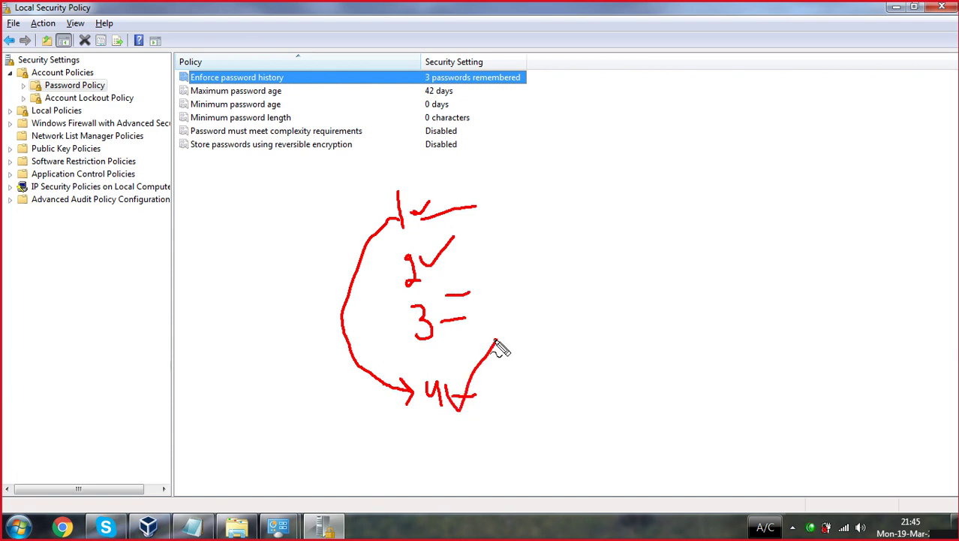
key(Escape)
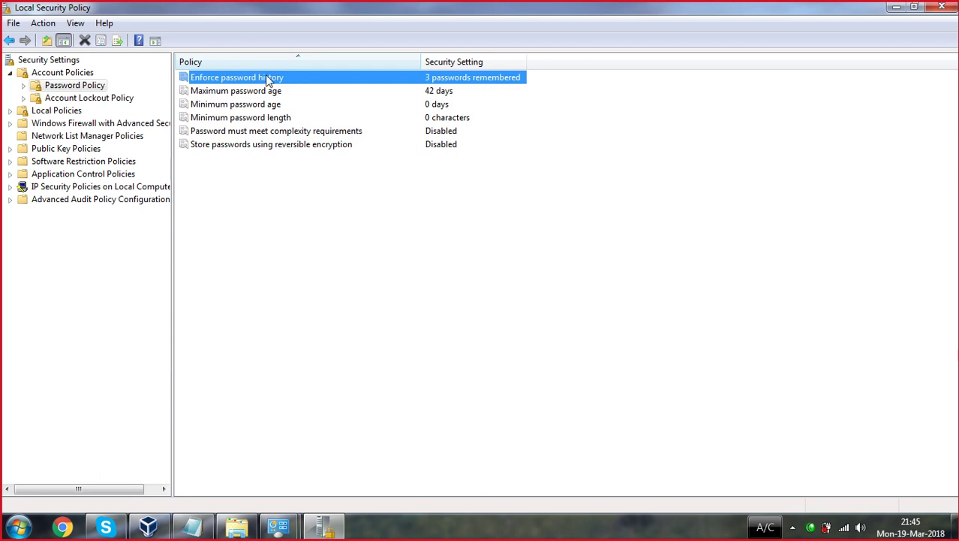
double_click(265, 78)
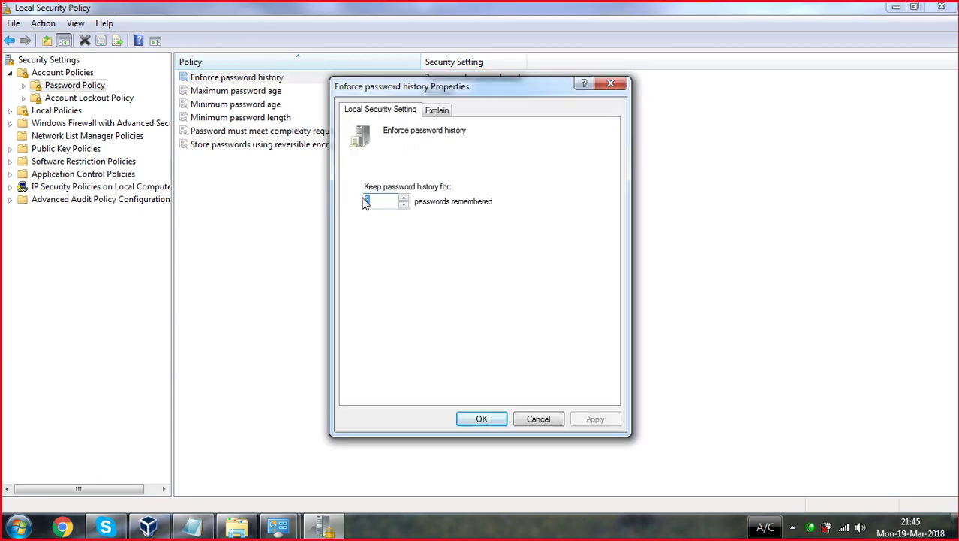
key(BackSpace)
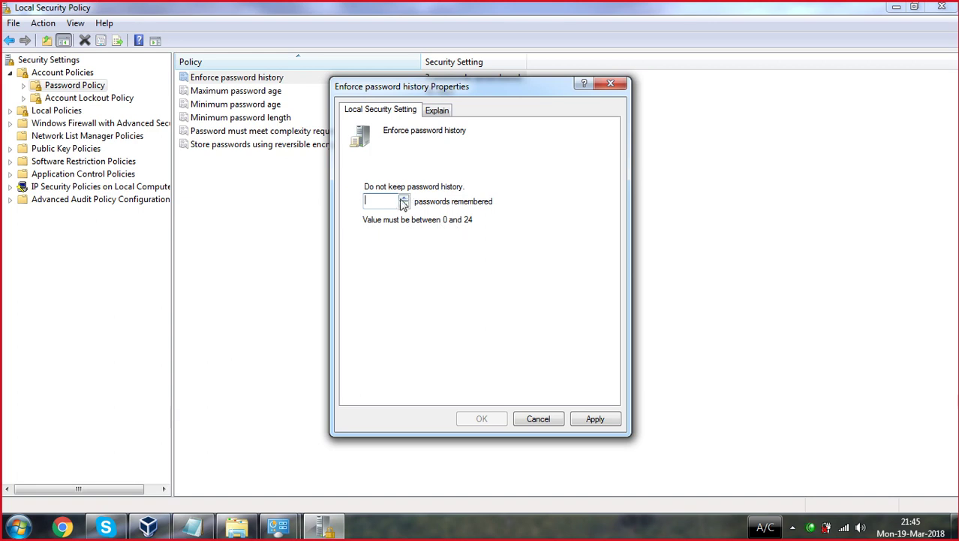
click(602, 87)
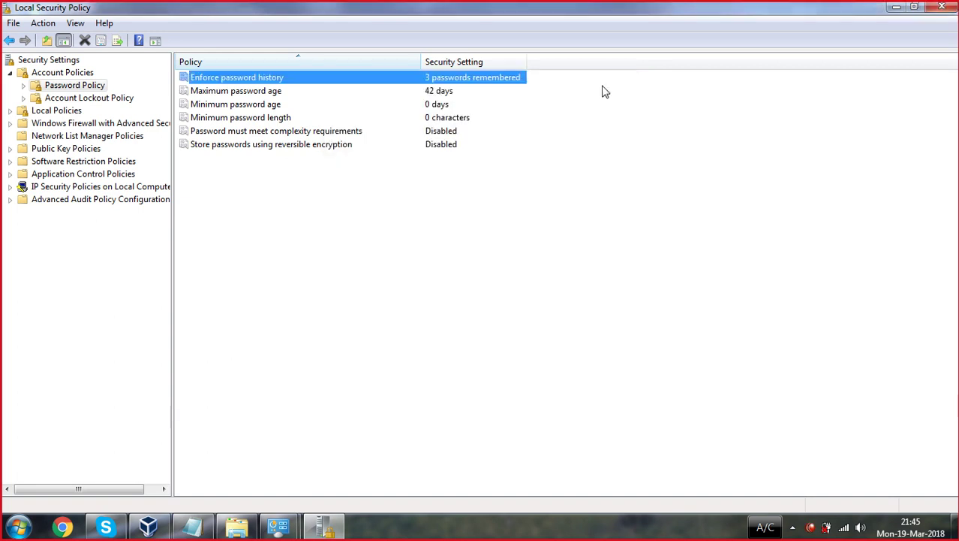
Read the explanation of the Enforce password history policy and close its properties without changes
double_click(278, 82)
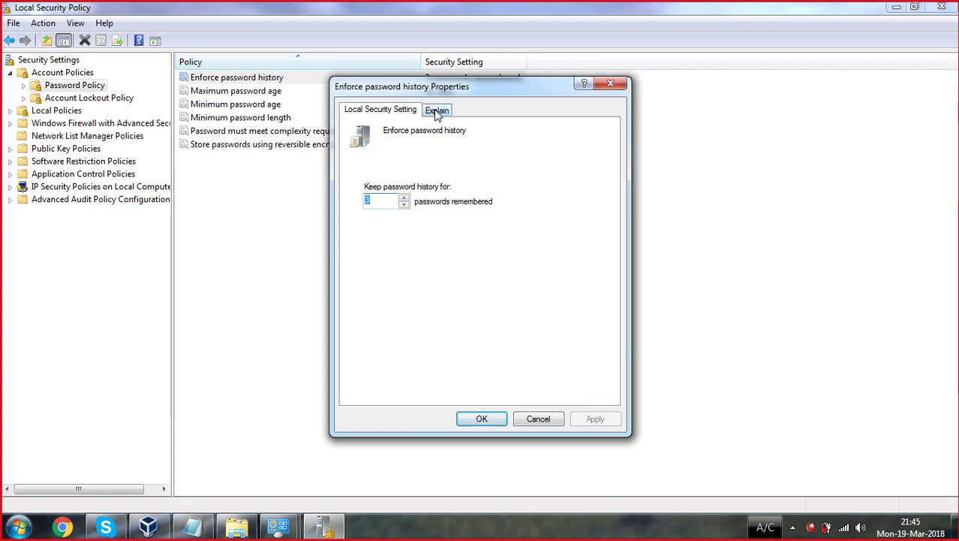
click(436, 112)
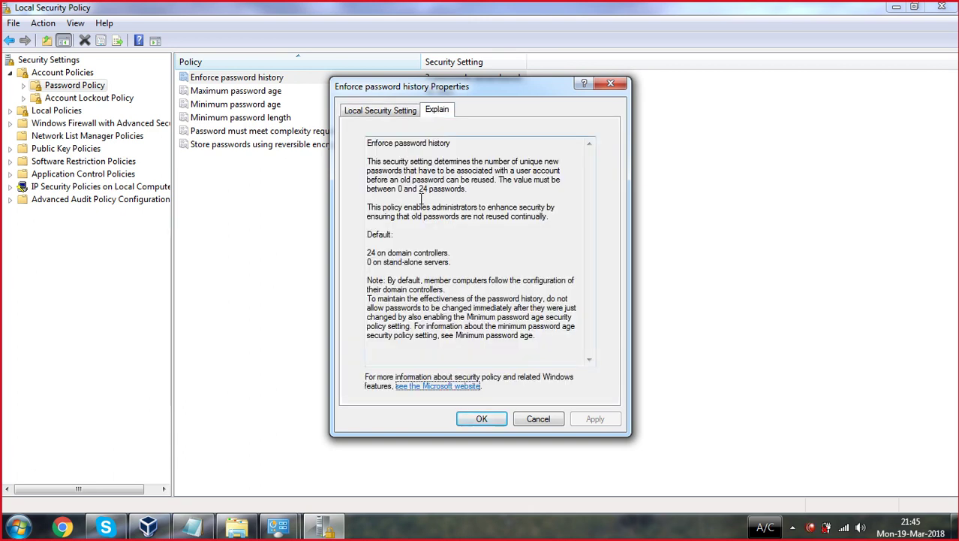
drag(368, 163, 403, 162)
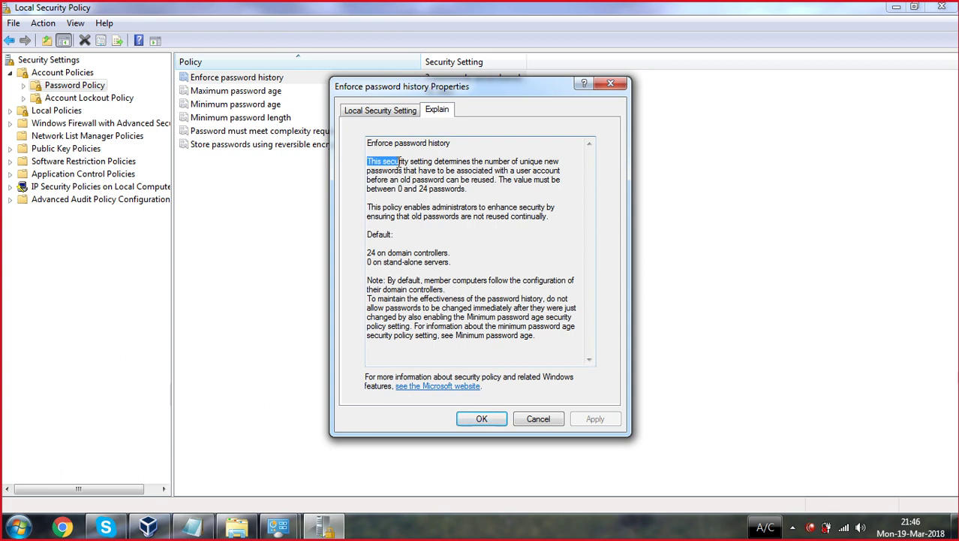
click(509, 200)
drag(403, 171, 455, 299)
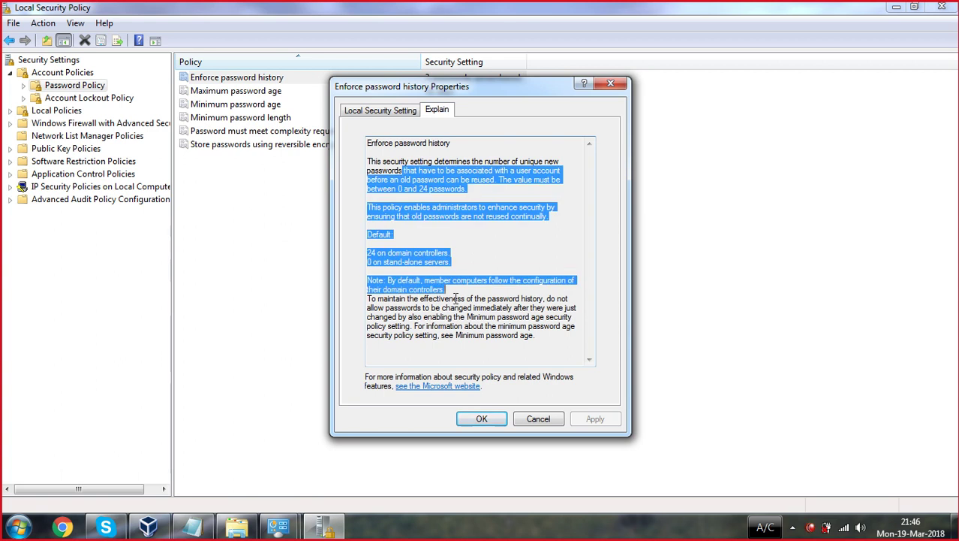
drag(491, 334, 355, 199)
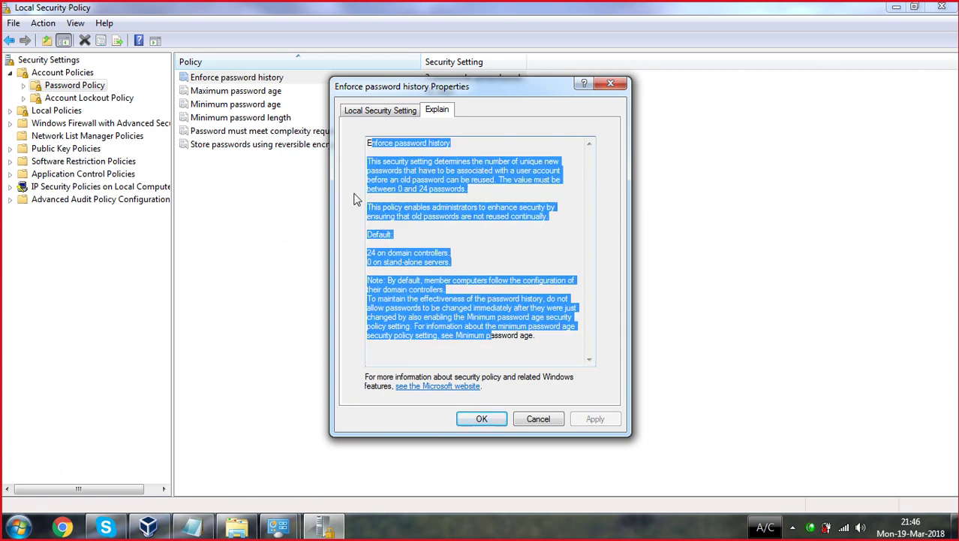
click(609, 86)
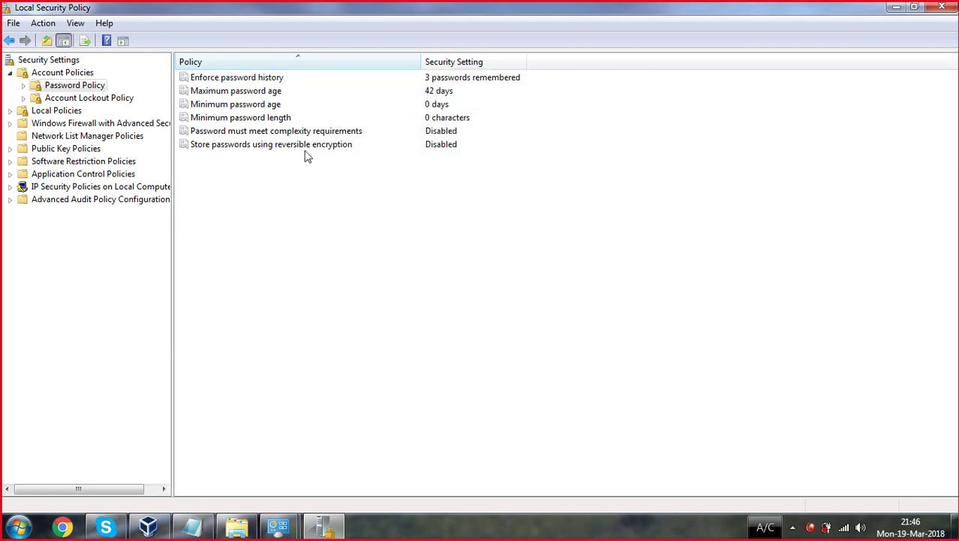
Try lowering the Maximum password age to 40 days, adjust the value further, and close its properties without saving
double_click(242, 96)
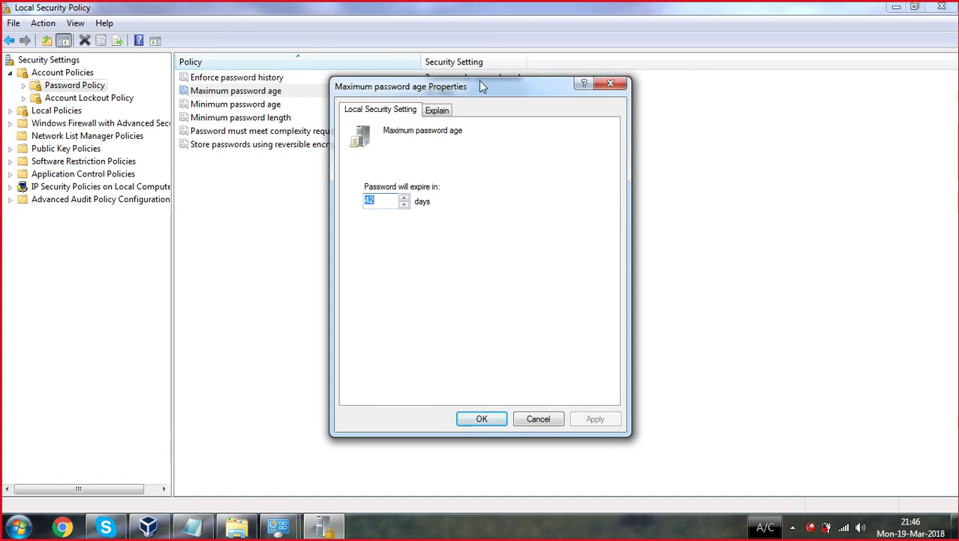
drag(473, 88, 582, 50)
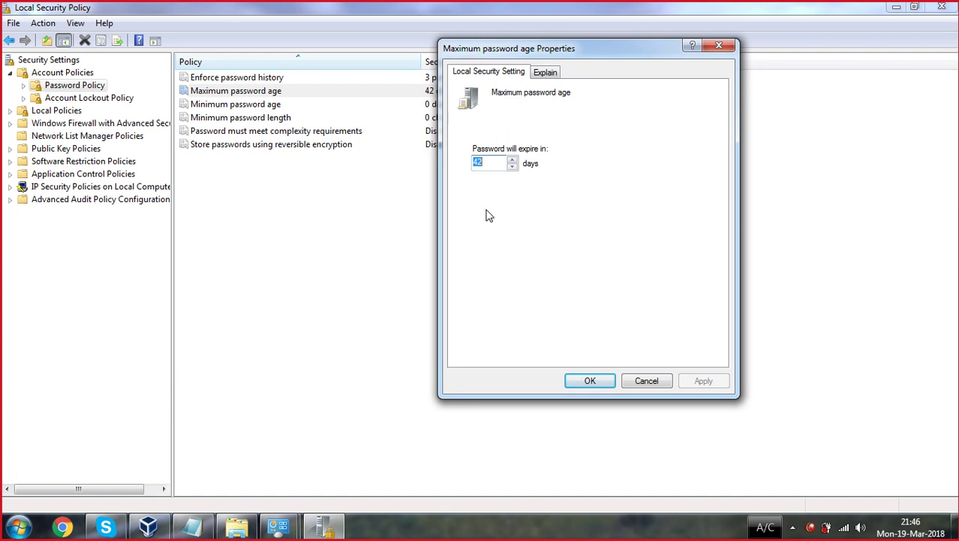
click(513, 167)
click(513, 167)
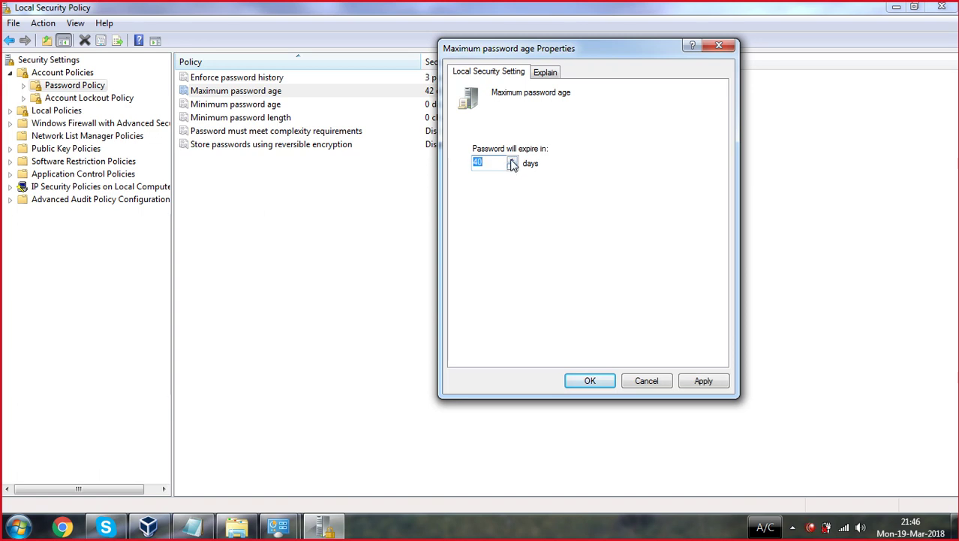
click(512, 160)
click(512, 160)
click(512, 167)
click(718, 50)
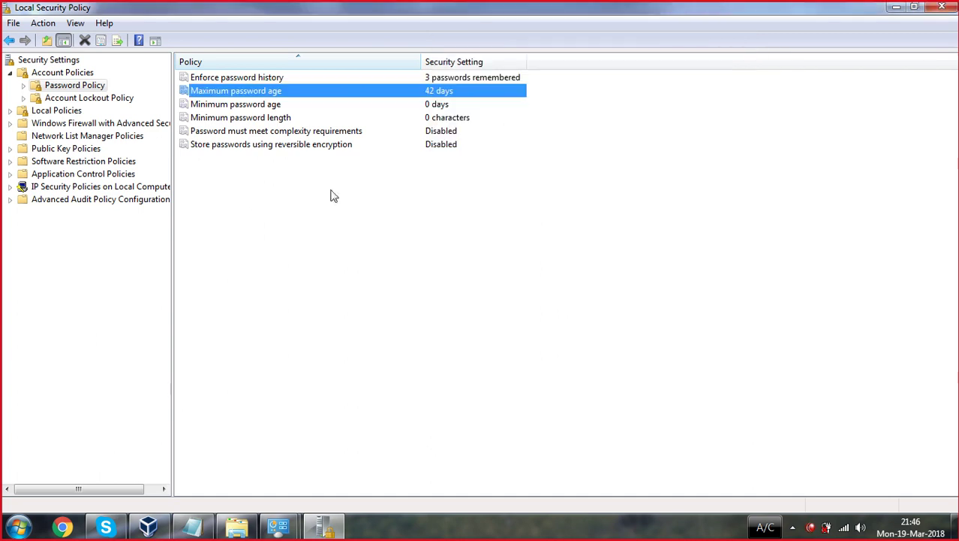
Try a Minimum password age of 7 days and close its properties without saving
double_click(250, 118)
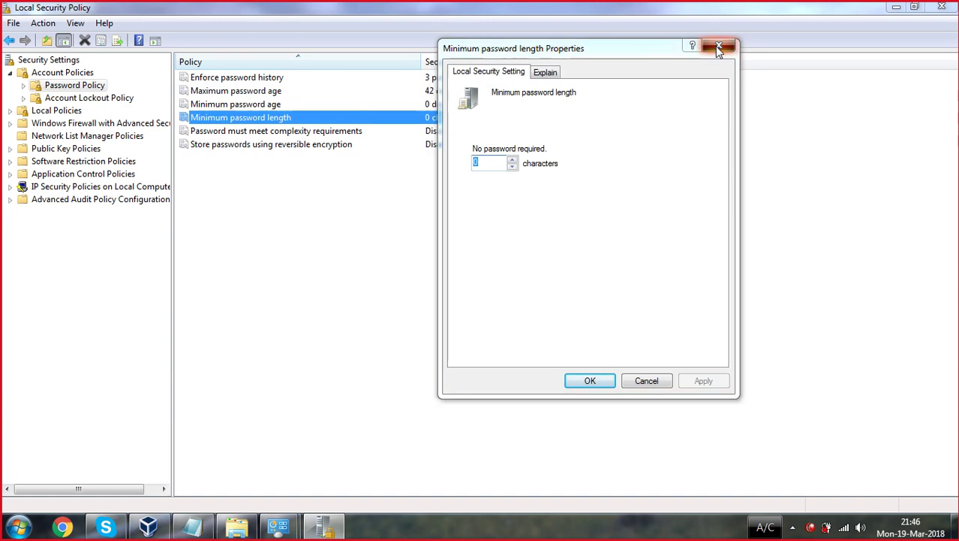
click(717, 46)
double_click(263, 105)
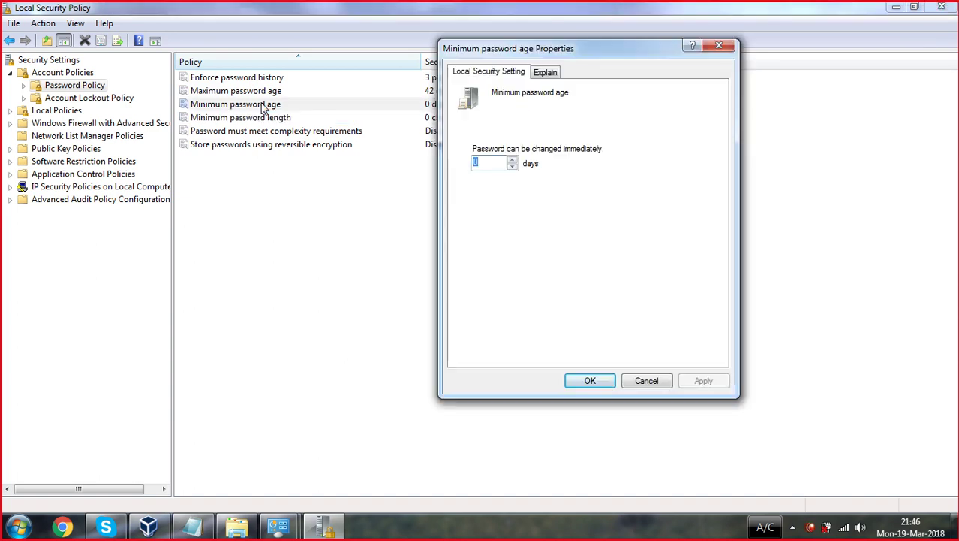
text(7)
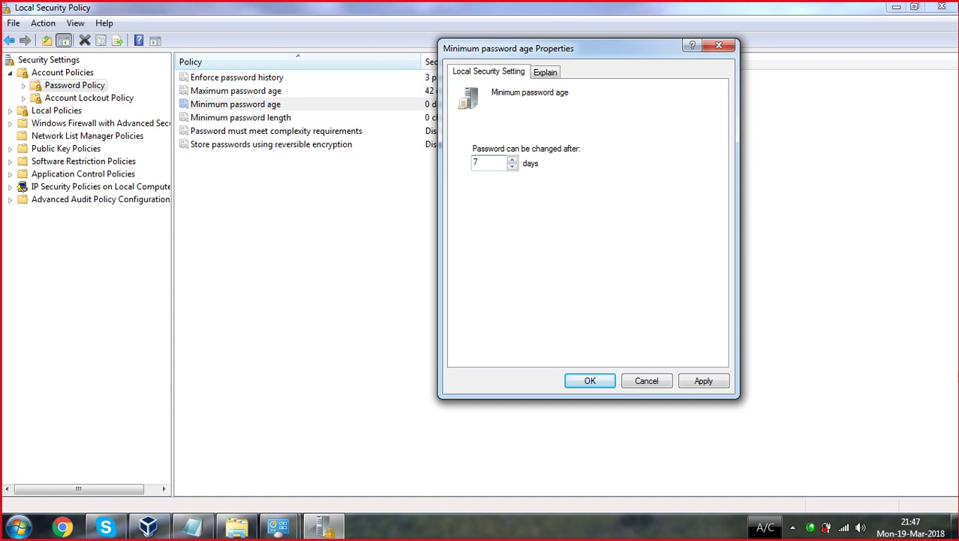
click(718, 46)
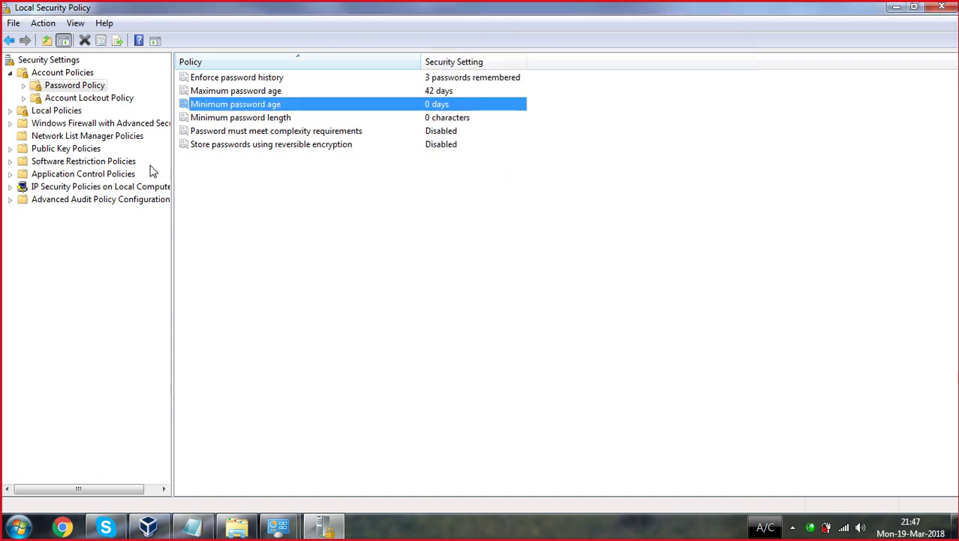
Set the Minimum password length policy to 6 characters
double_click(220, 120)
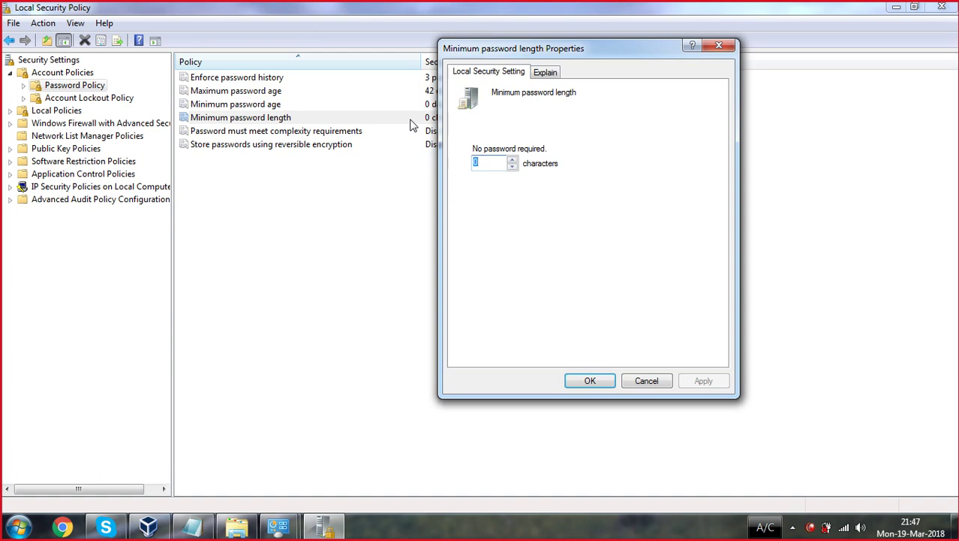
click(486, 169)
key(BackSpace)
text(6)
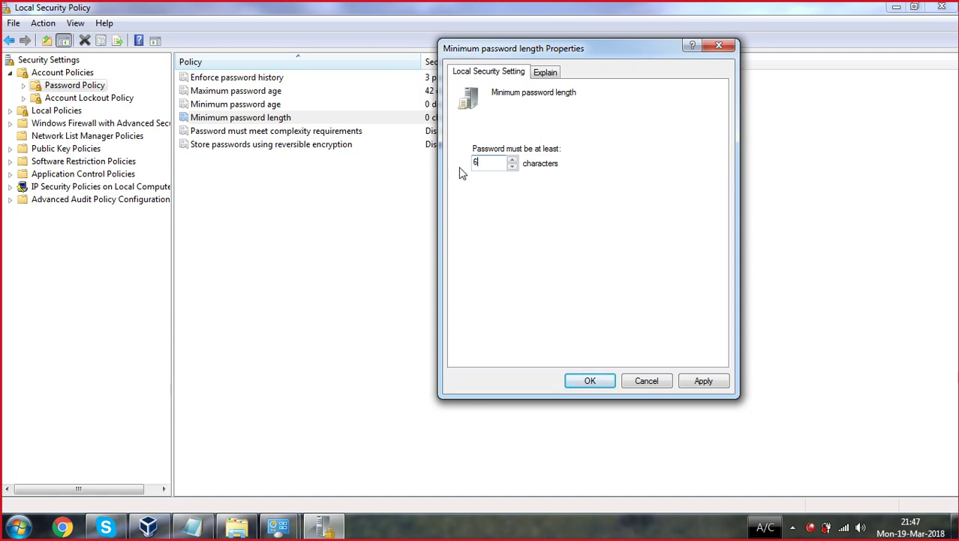
click(590, 382)
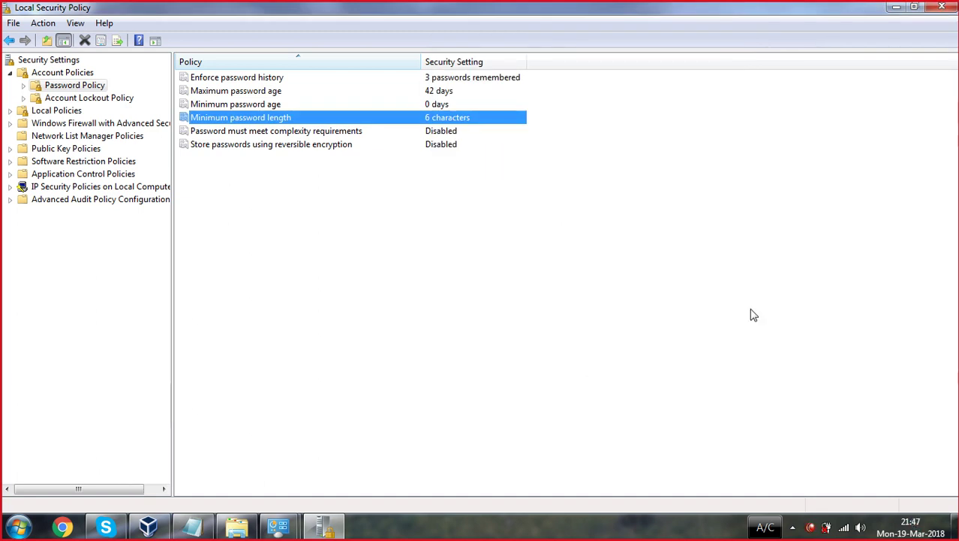
Minimize the open windows, view the host's local user accounts in Computer Management, and minimize it
click(896, 7)
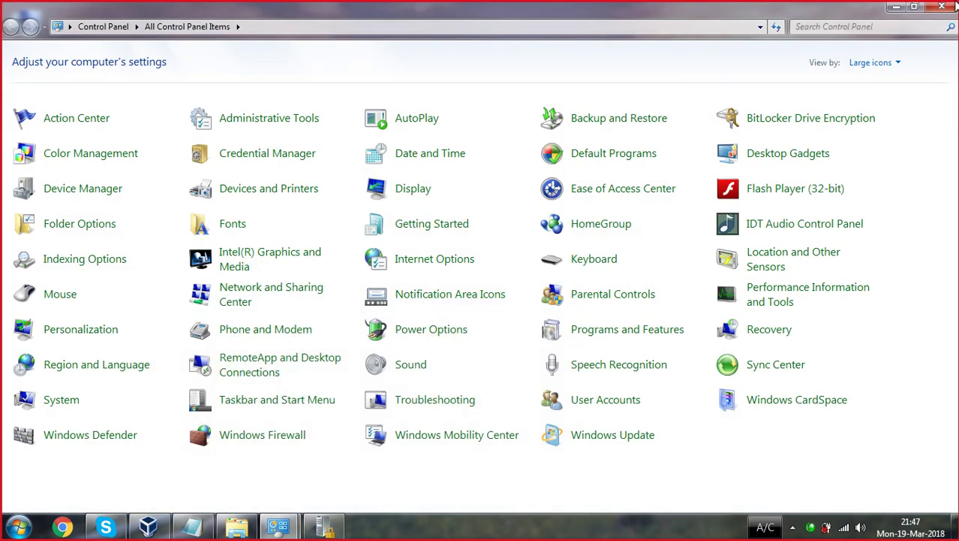
click(892, 10)
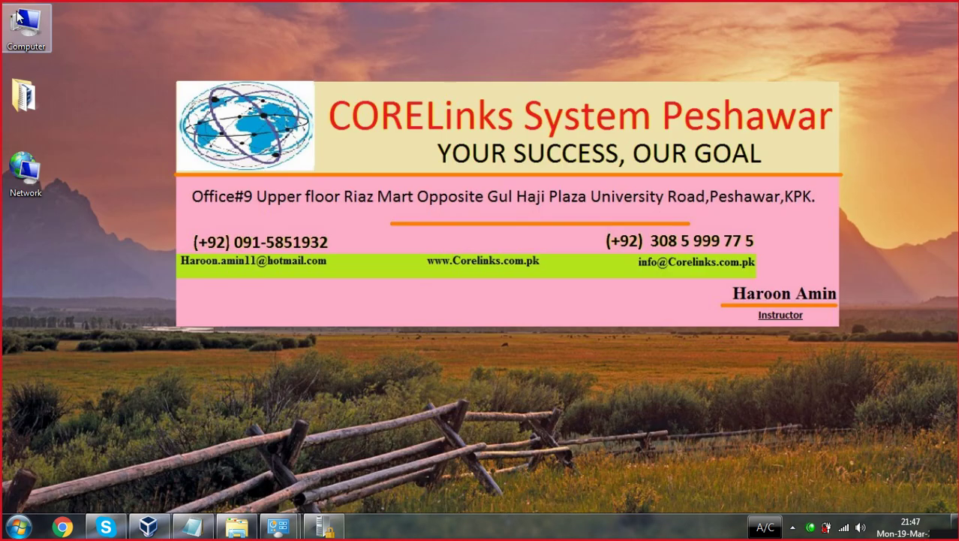
right_click(25, 21)
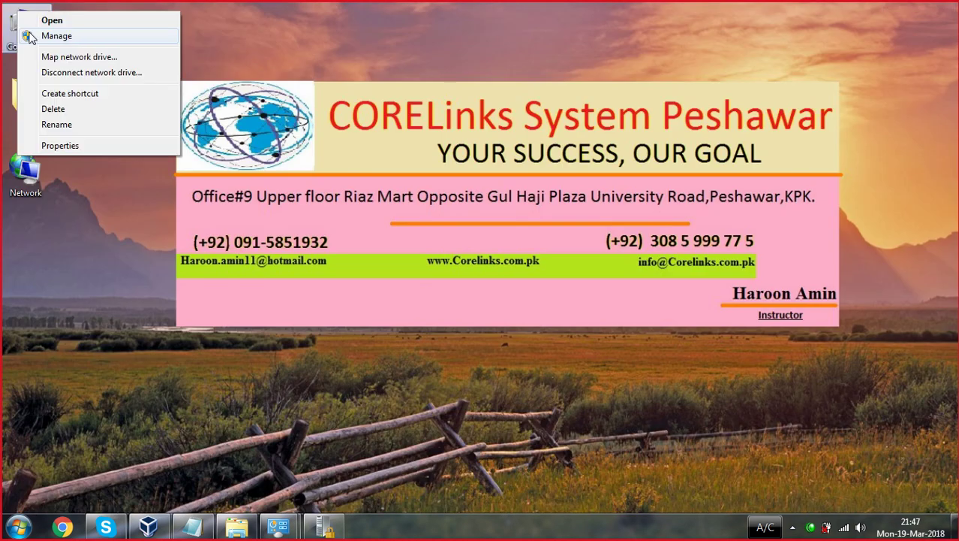
click(30, 33)
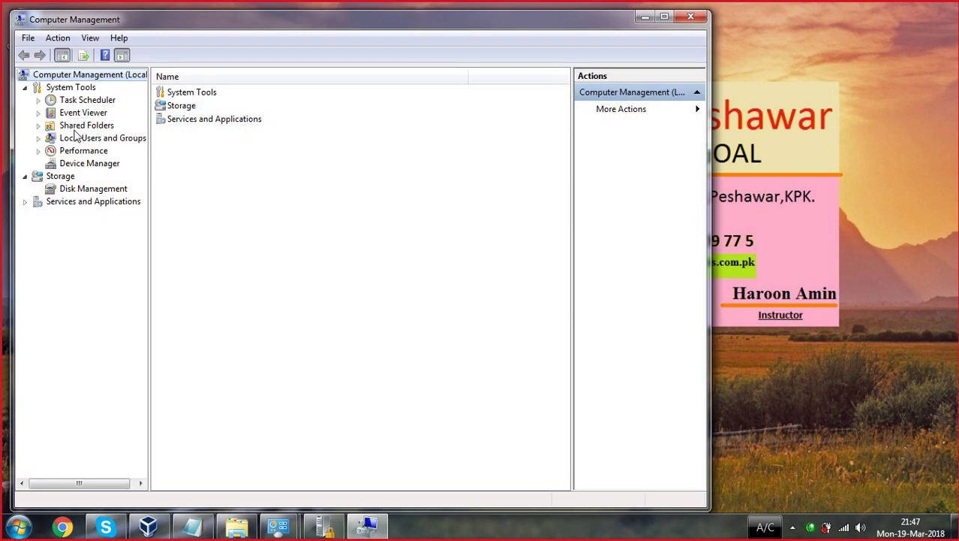
double_click(78, 138)
double_click(171, 93)
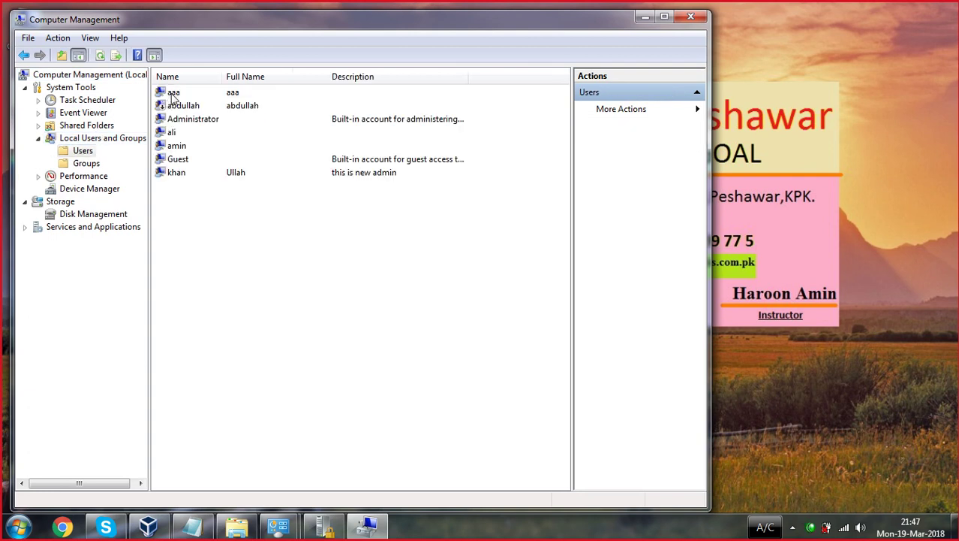
click(646, 17)
Switch to the Win 7 virtual machine in VirtualBox and display its local user accounts in Computer Management
click(145, 526)
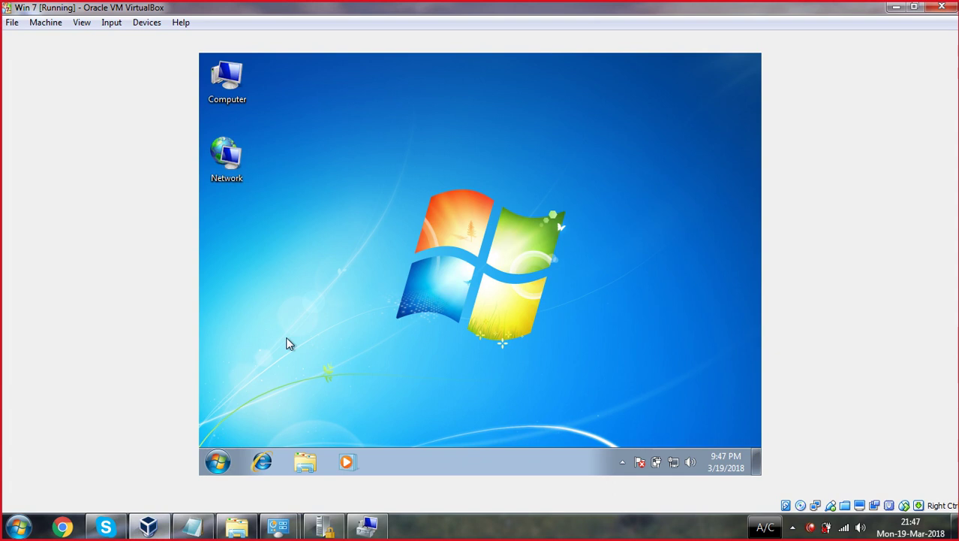
right_click(223, 90)
click(248, 113)
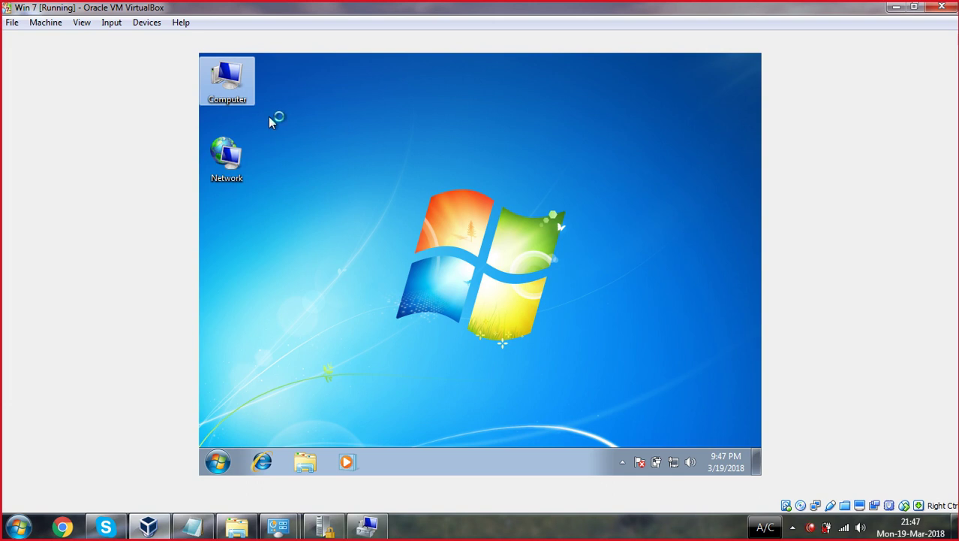
click(573, 533)
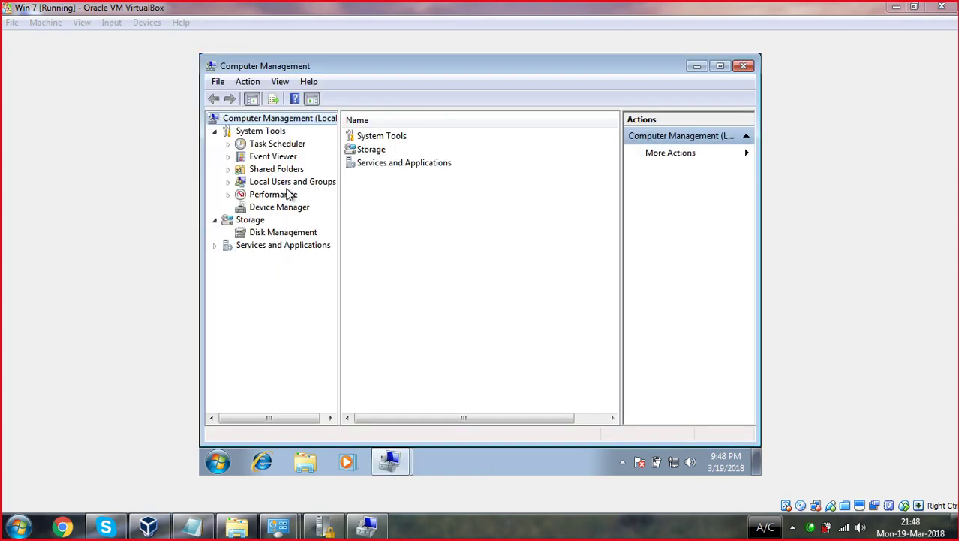
double_click(263, 171)
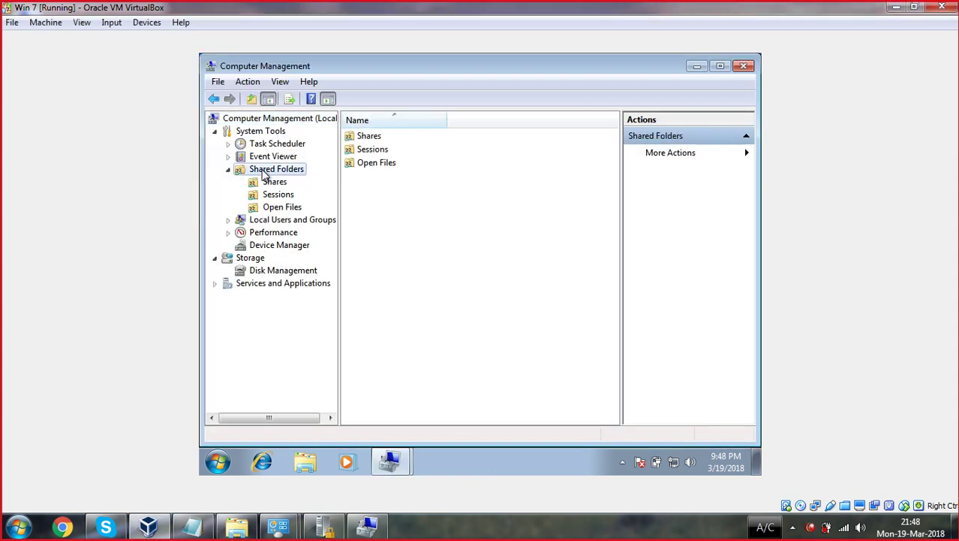
click(227, 170)
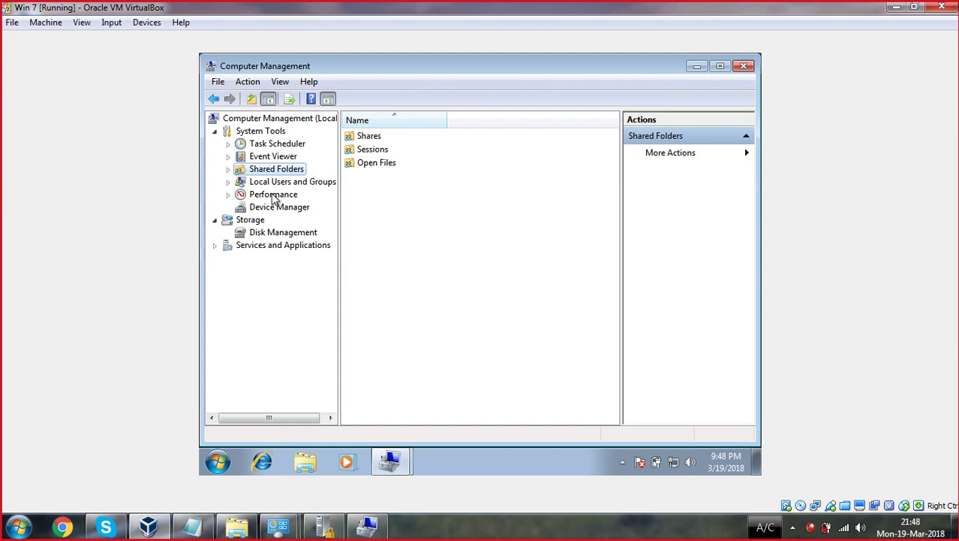
double_click(285, 184)
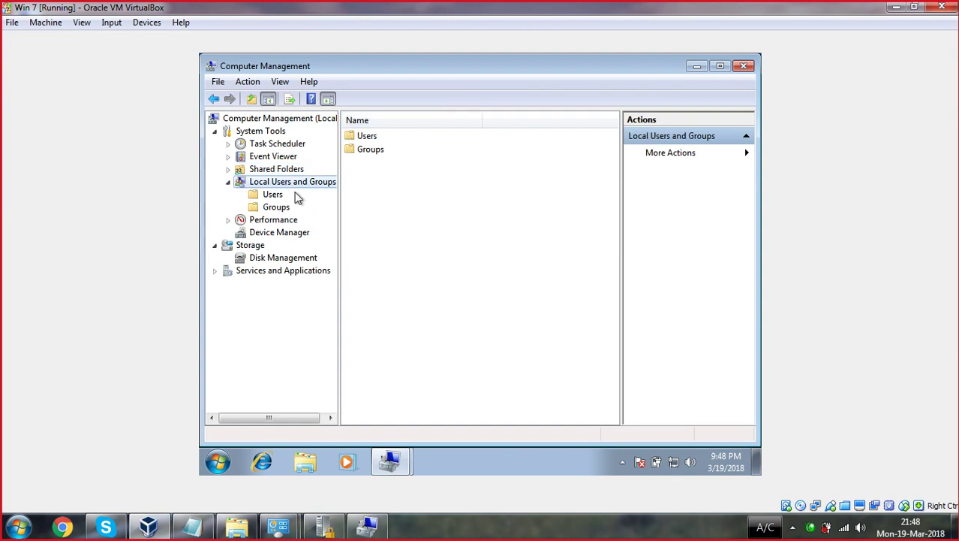
double_click(366, 139)
Create a local user aaaa without a password and without requiring a password change at next logon
right_click(400, 243)
click(428, 248)
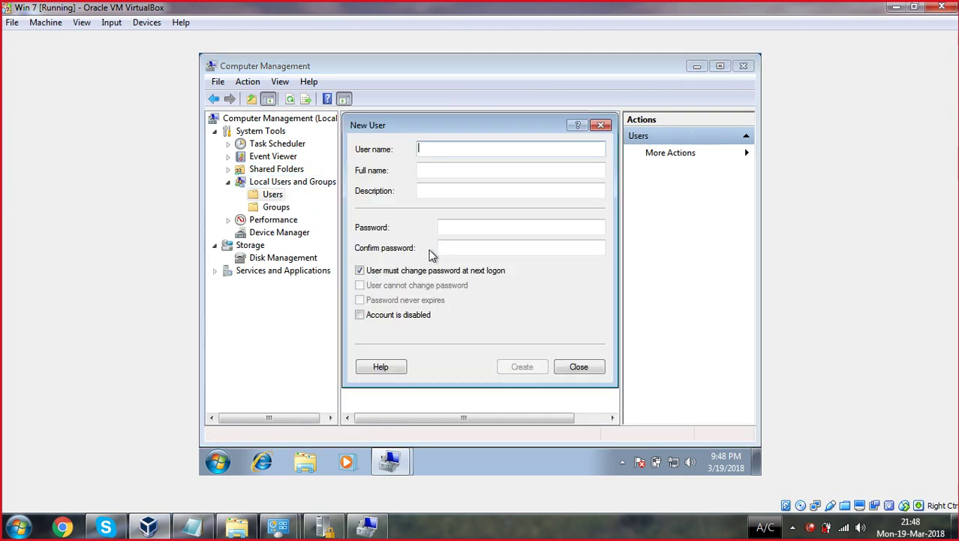
text(aaaa)
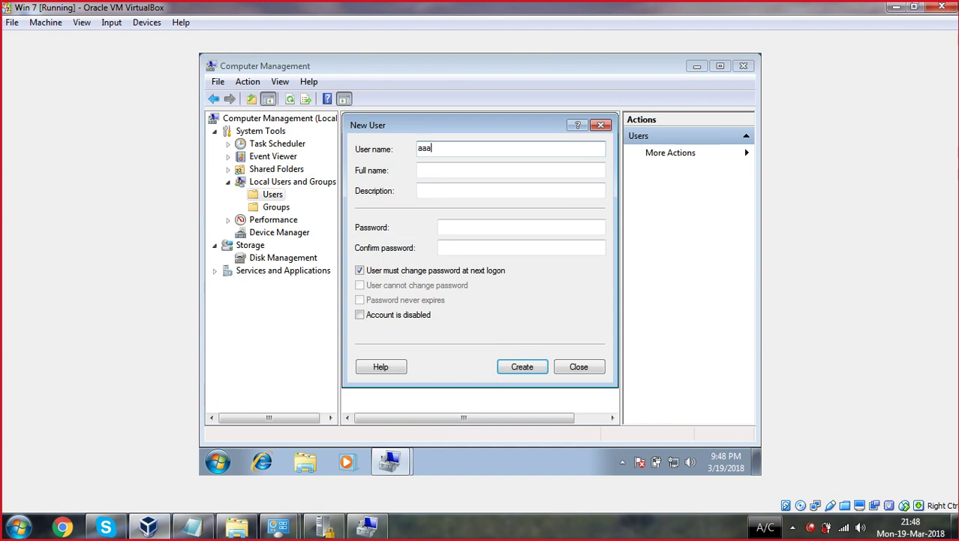
click(398, 272)
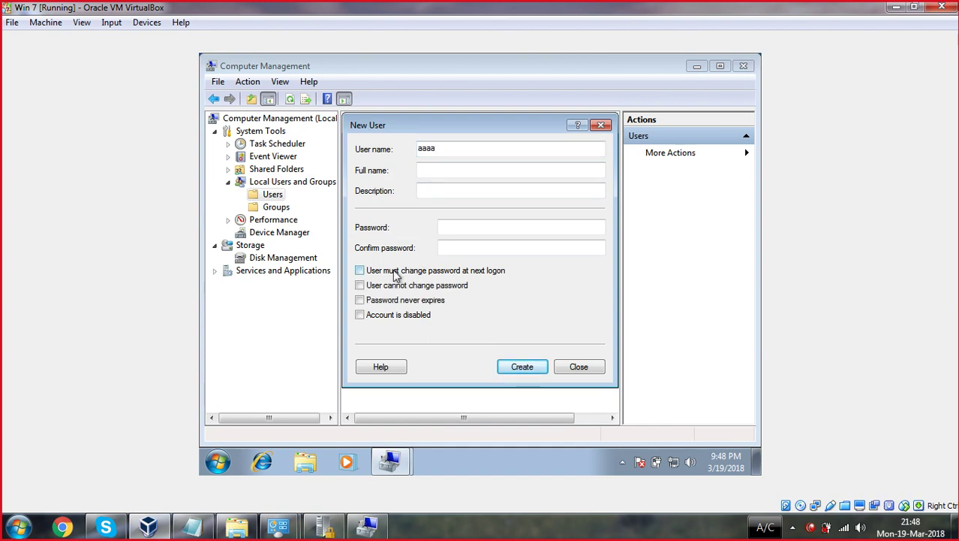
click(526, 366)
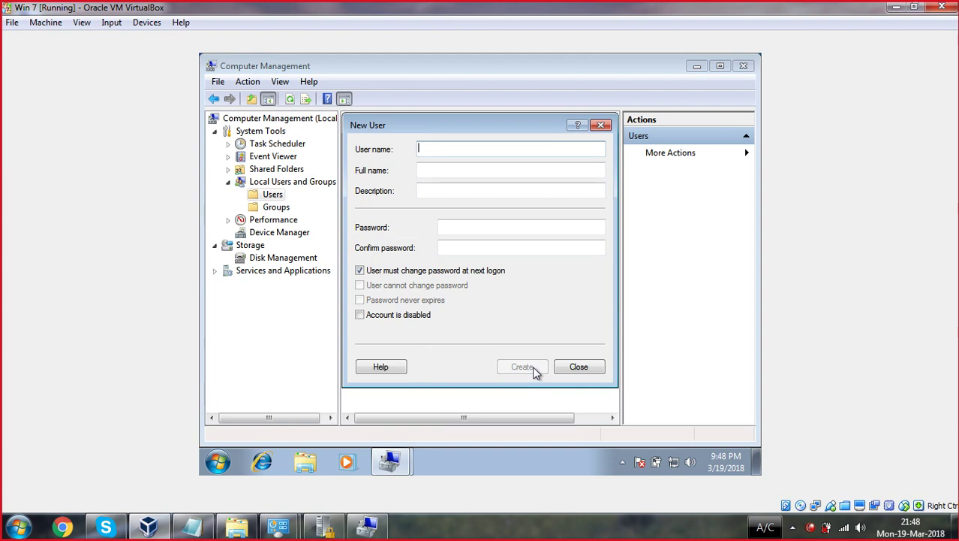
click(598, 126)
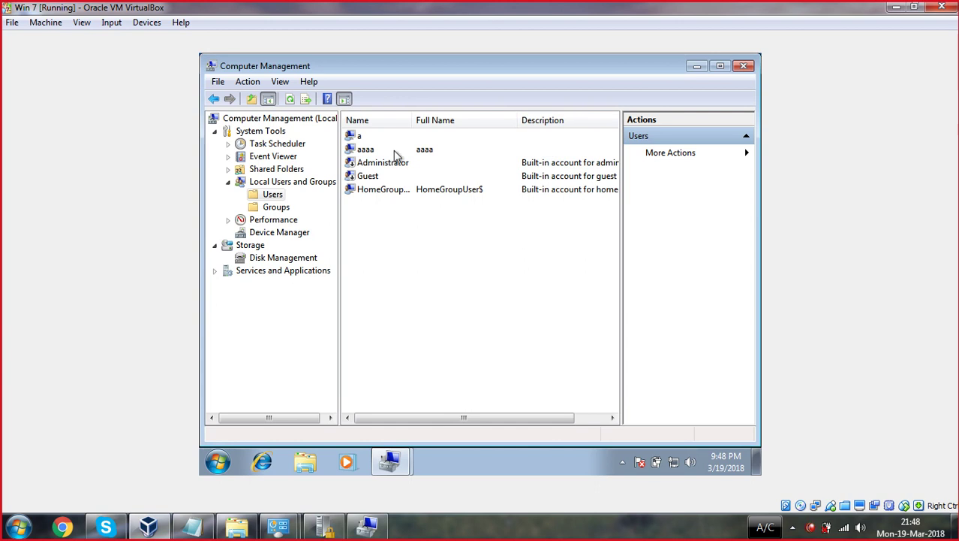
right_click(385, 235)
click(410, 242)
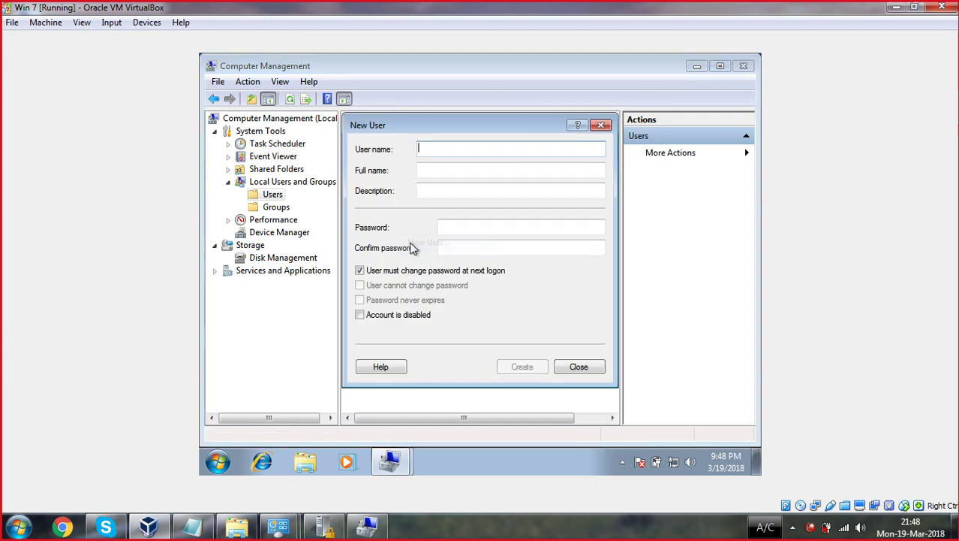
click(601, 124)
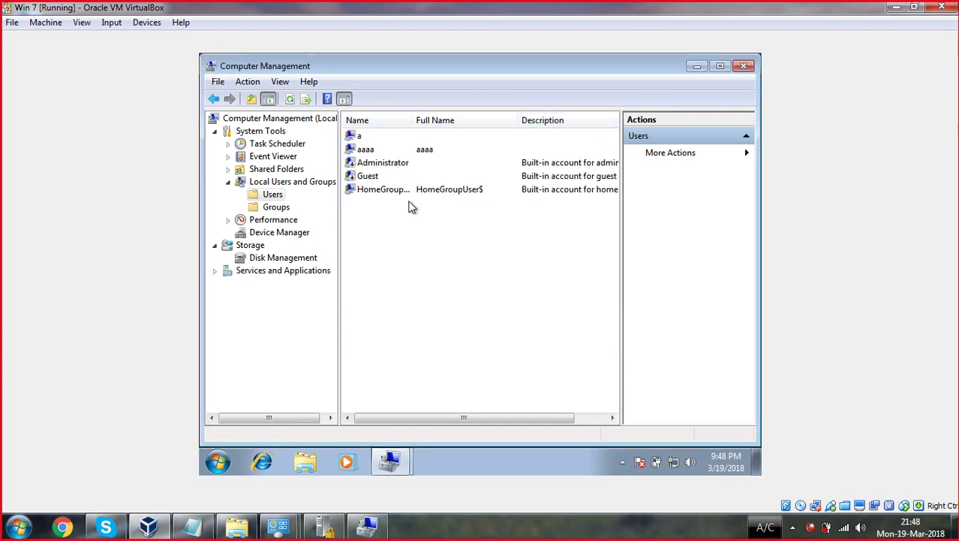
Review the general account properties of user aaaa and close them without changes
click(365, 153)
right_click(364, 154)
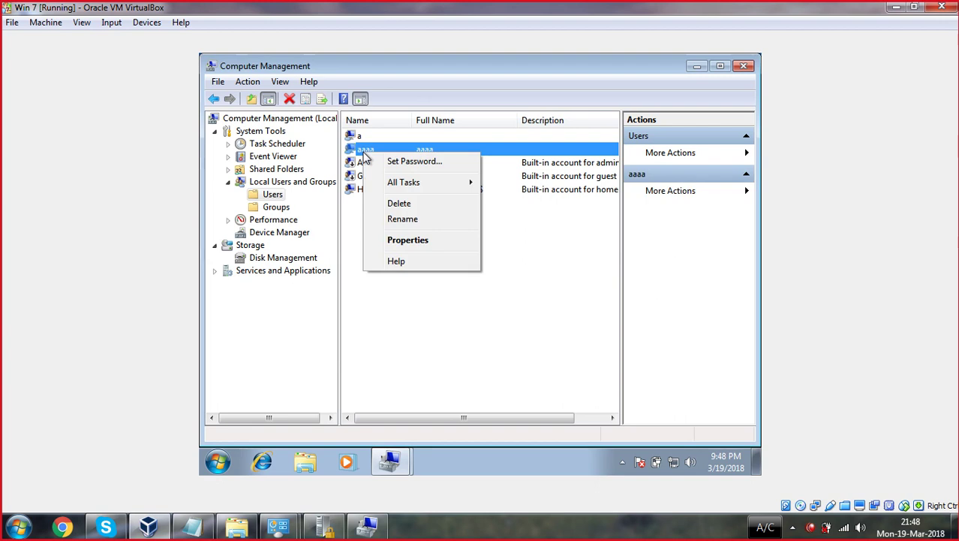
click(415, 241)
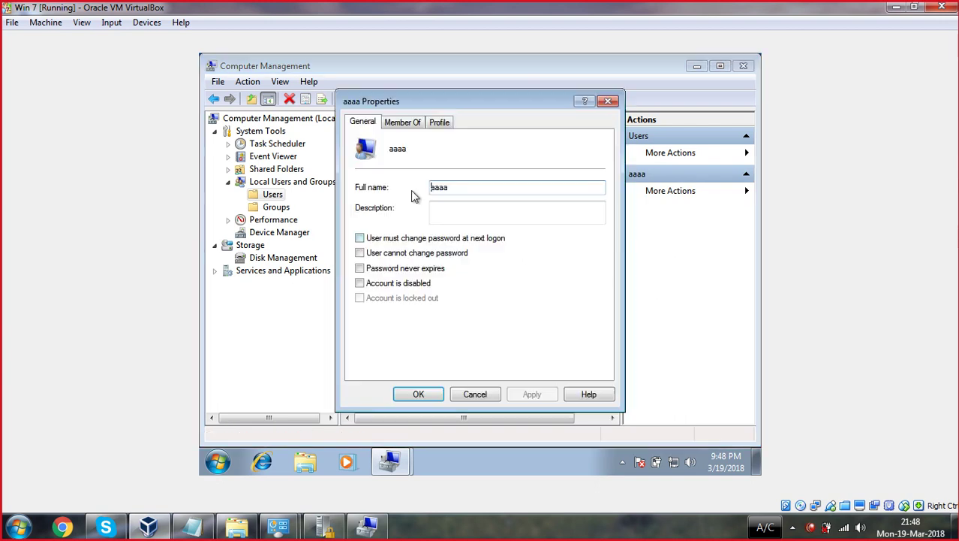
click(609, 103)
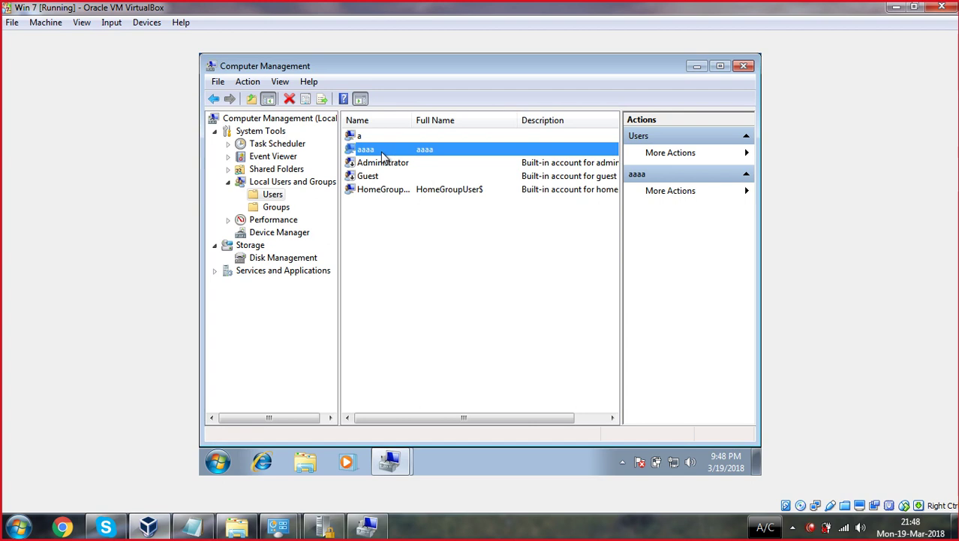
Close Computer Management in the virtual machine and open its Control Panel with the large icons view
click(743, 66)
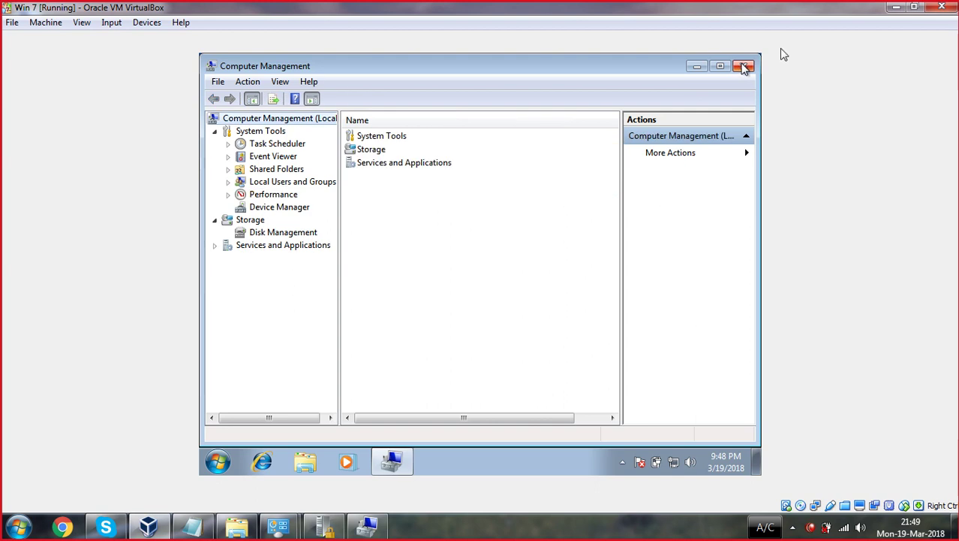
click(744, 66)
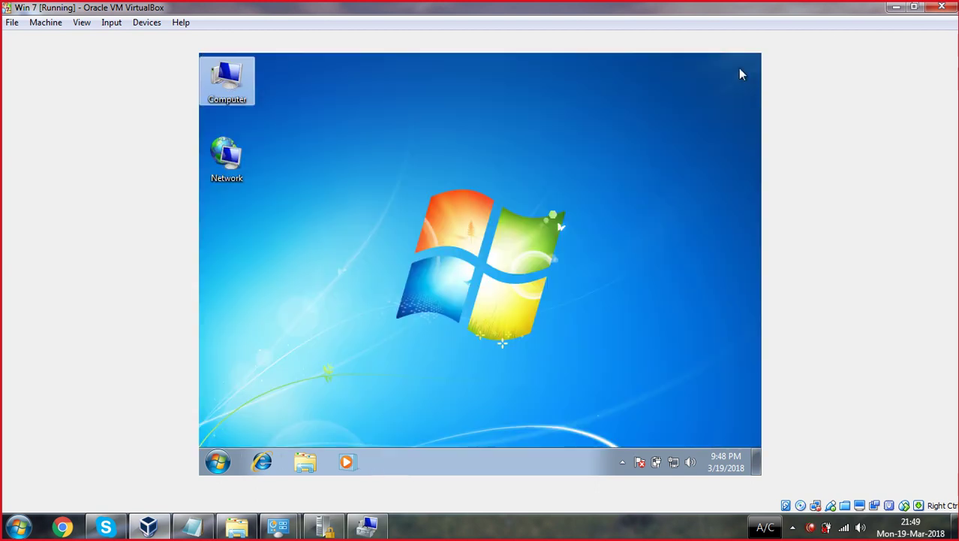
click(218, 461)
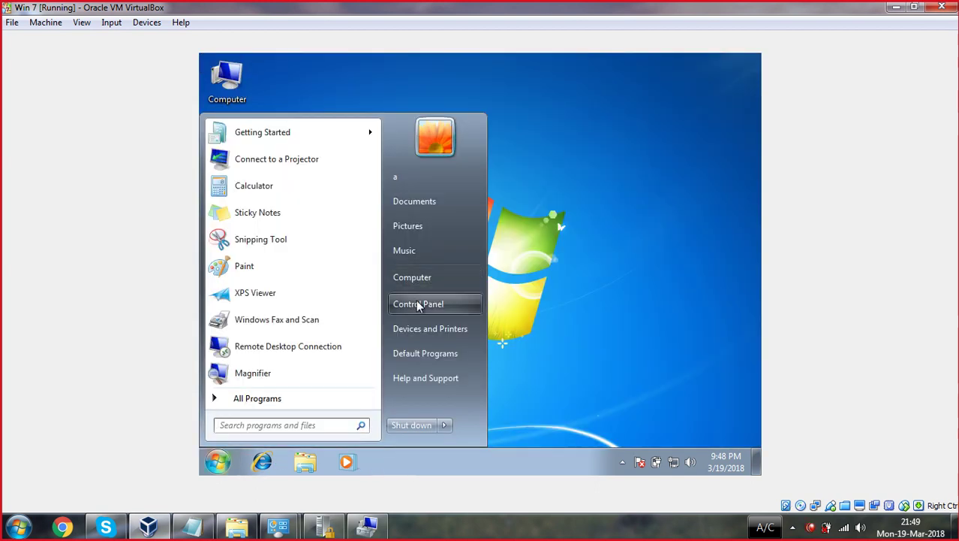
click(418, 305)
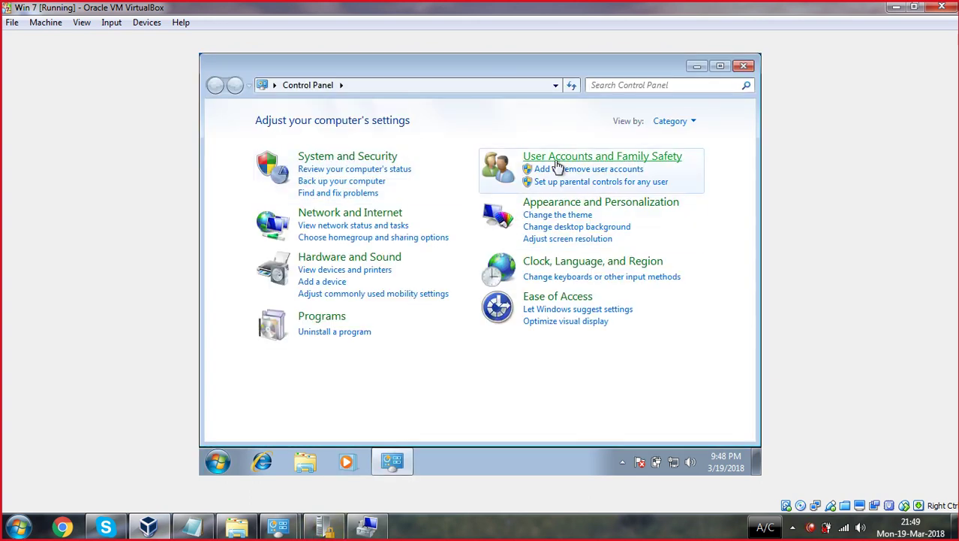
click(689, 123)
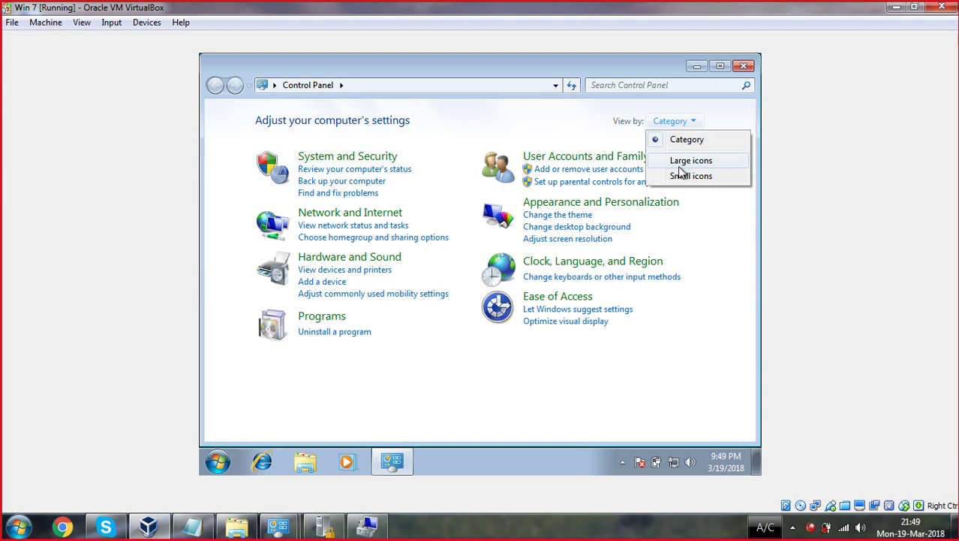
click(683, 161)
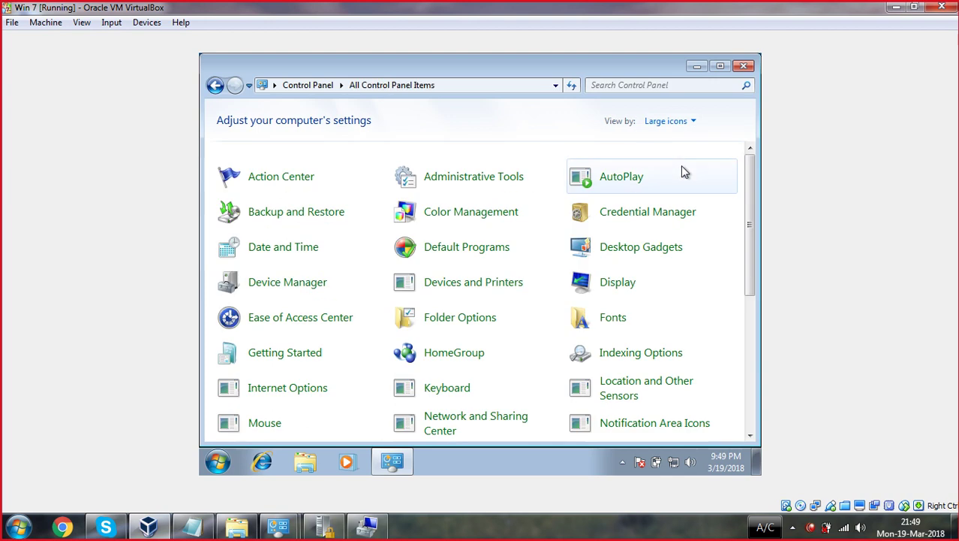
Switch to the host's Local Security Policy and try removing the minimum password length requirement, discarding the change
click(321, 528)
click(318, 252)
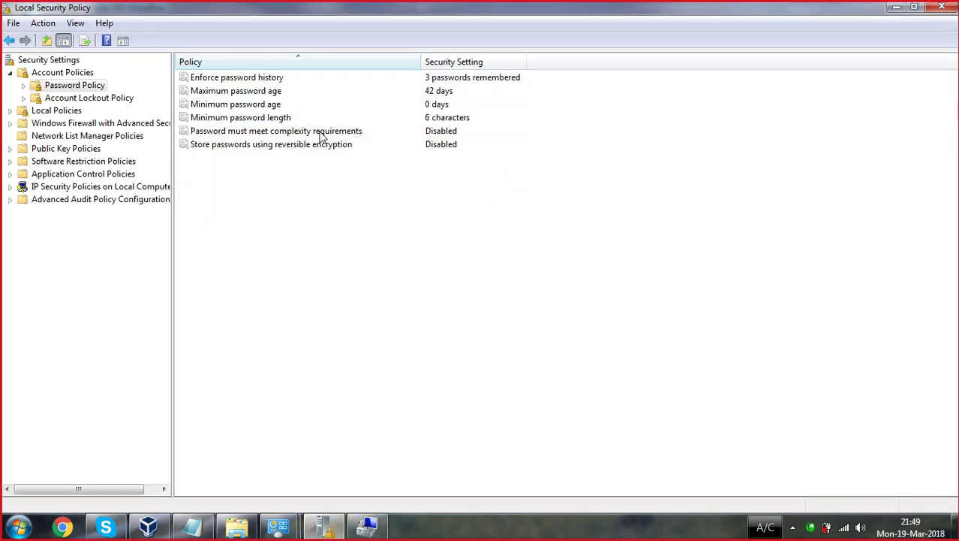
click(417, 120)
double_click(292, 118)
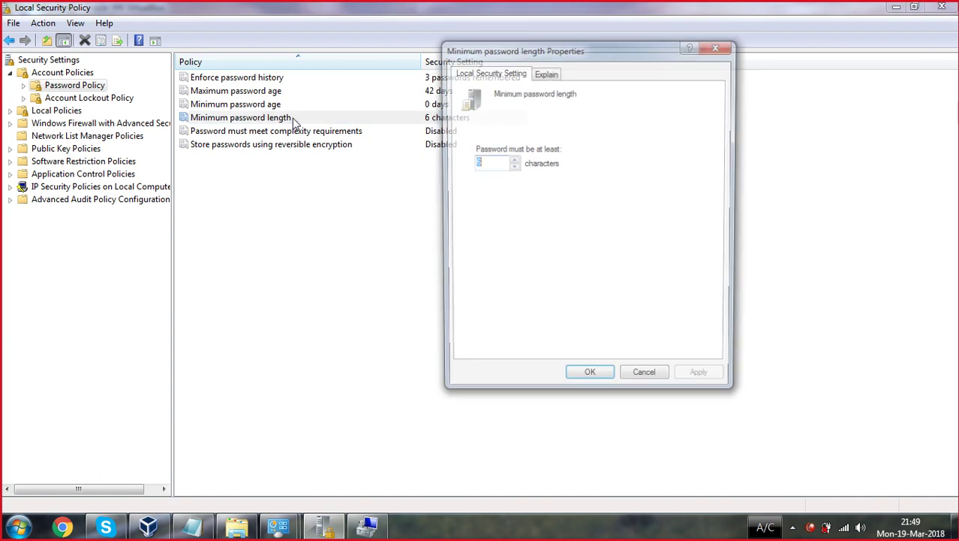
text(0)
key(Escape)
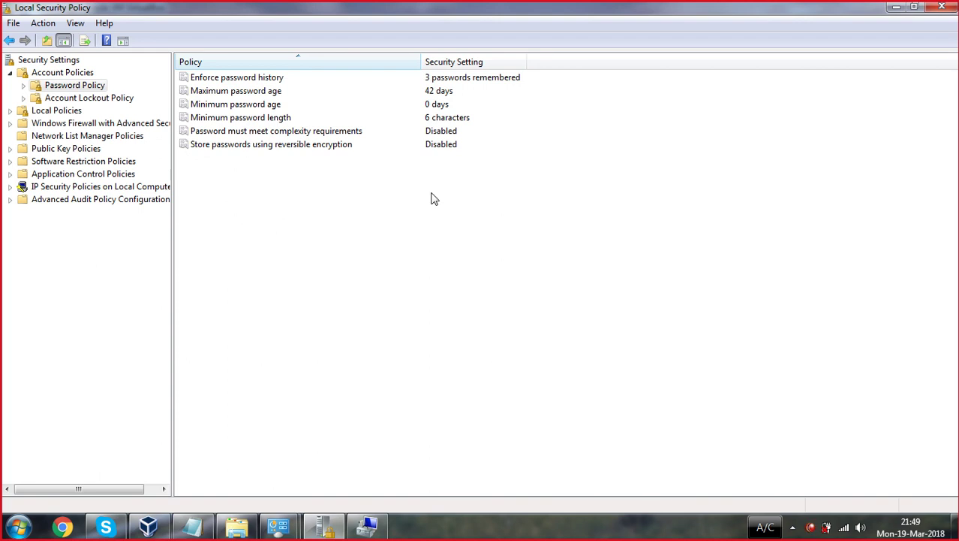
key(ctrl+2)
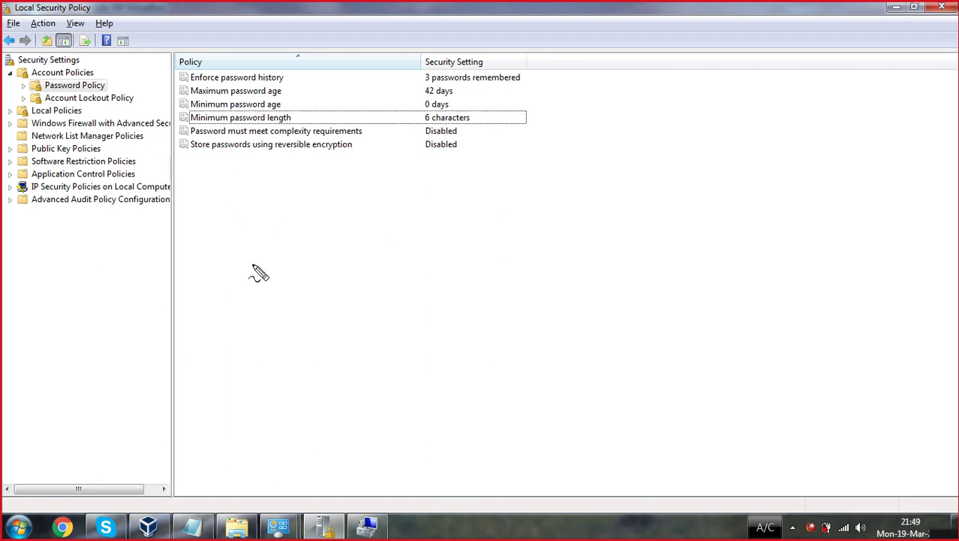
mouse_move(234, 280)
mouse_down()
mouse_move(341, 274)
mouse_move(379, 264)
mouse_move(384, 242)
mouse_up()
mouse_move(299, 306)
mouse_down()
mouse_move(300, 324)
mouse_move(350, 329)
mouse_up()
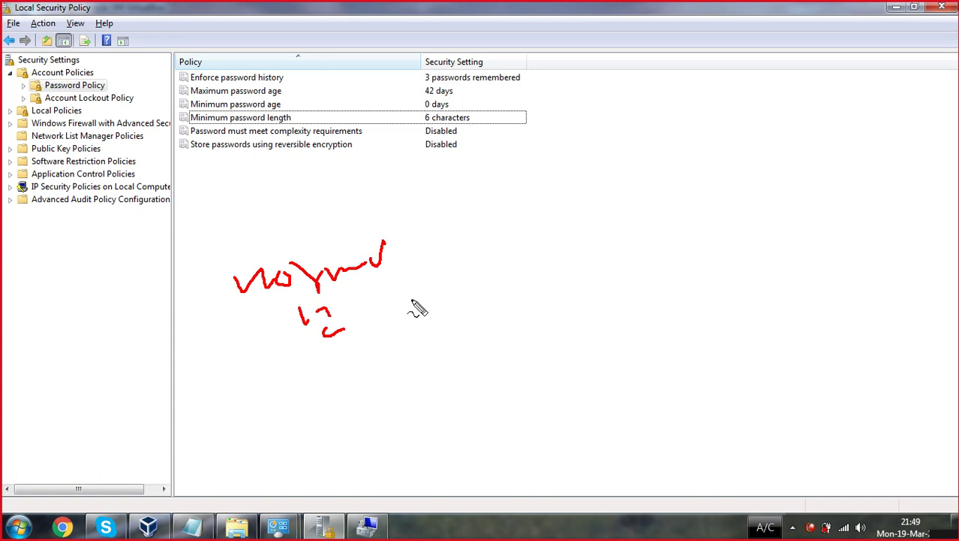
key(Escape)
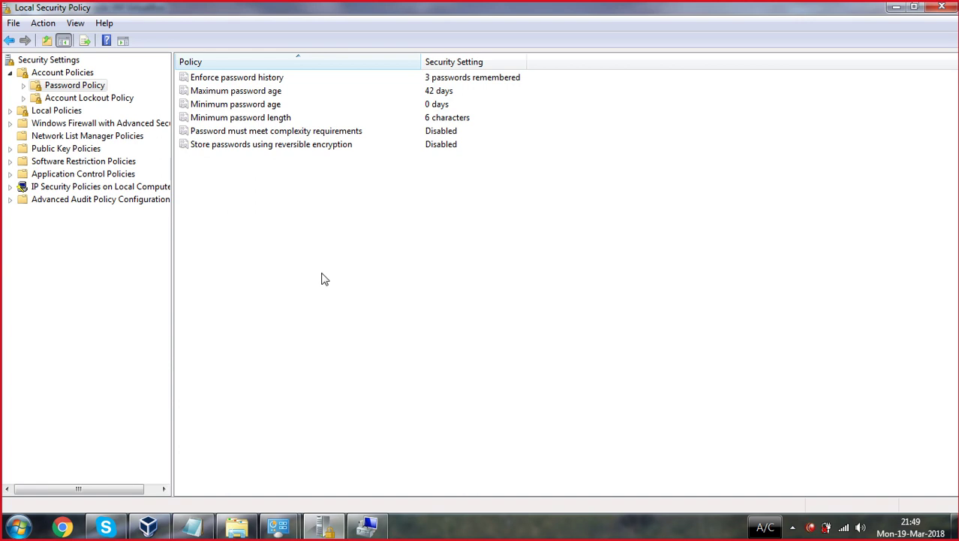
Try the Enabled and Disabled options of the Password must meet complexity requirements policy and close it without applying
double_click(311, 137)
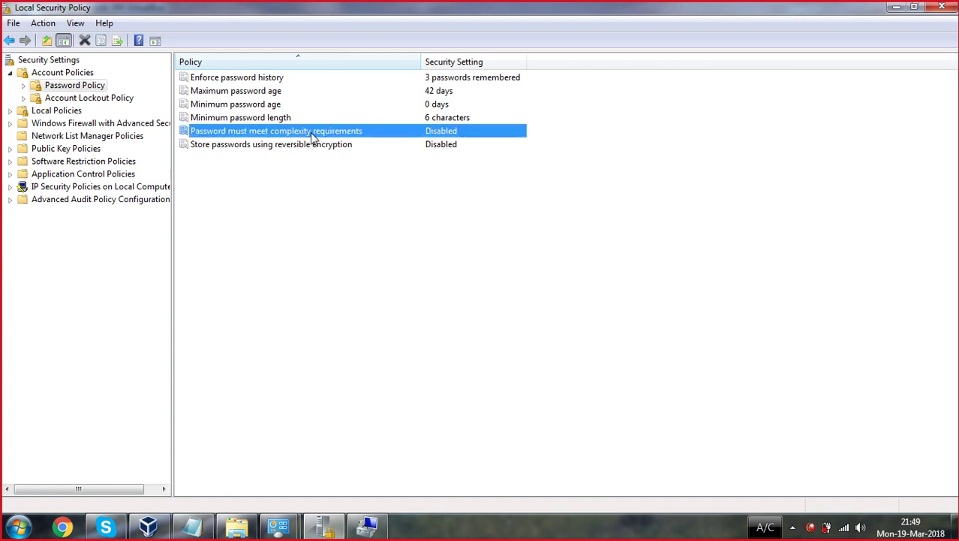
click(492, 160)
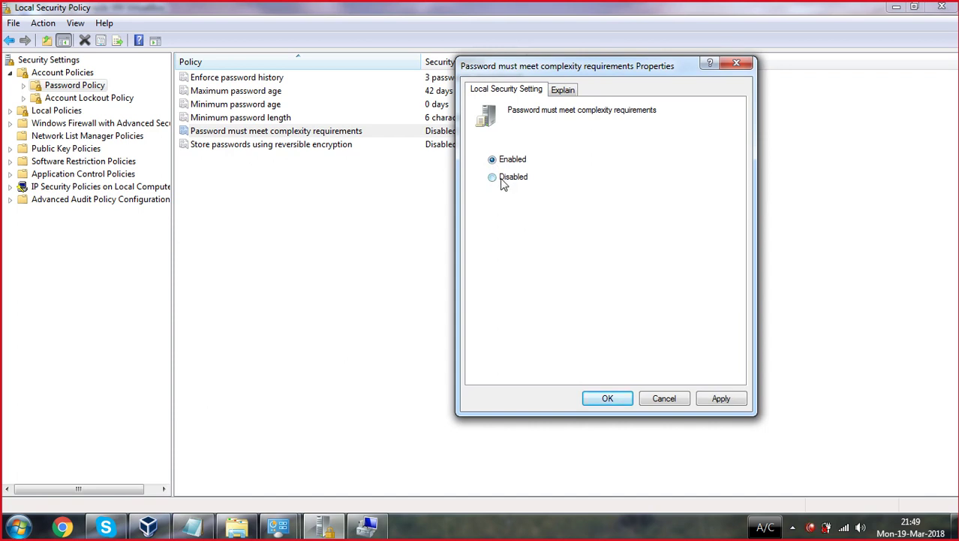
click(492, 177)
click(736, 66)
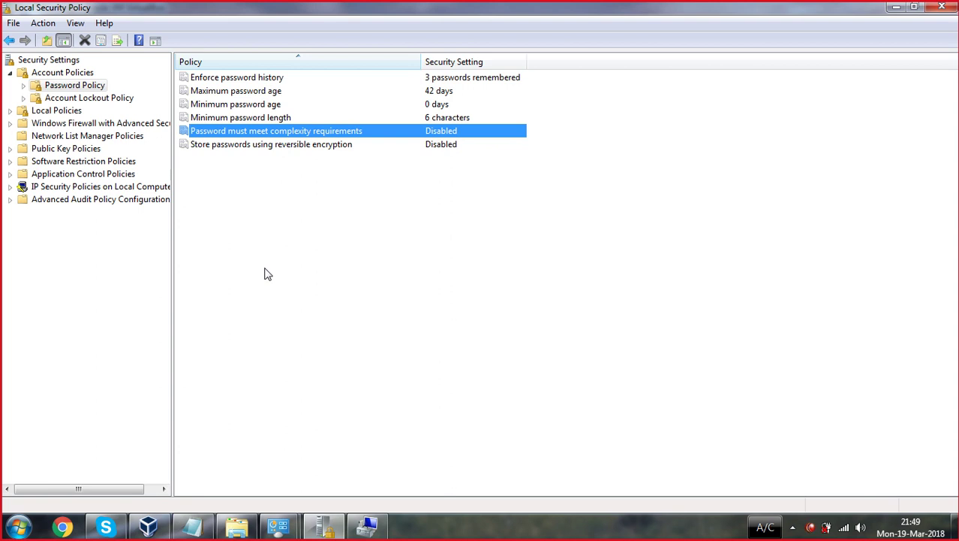
Minimize Local Security Policy, dismiss the leftover minimum password length properties, and minimize the Win 7 virtual machine
click(895, 7)
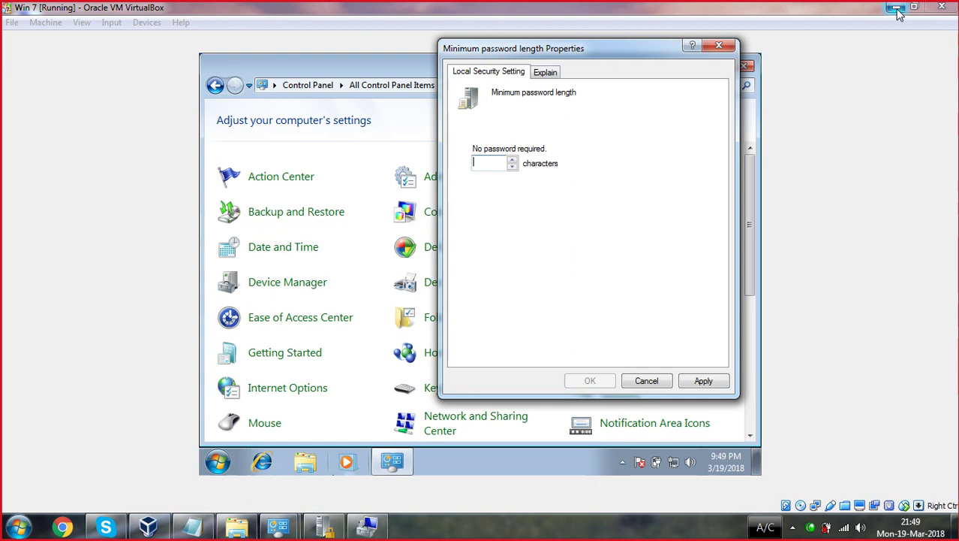
click(712, 45)
click(895, 6)
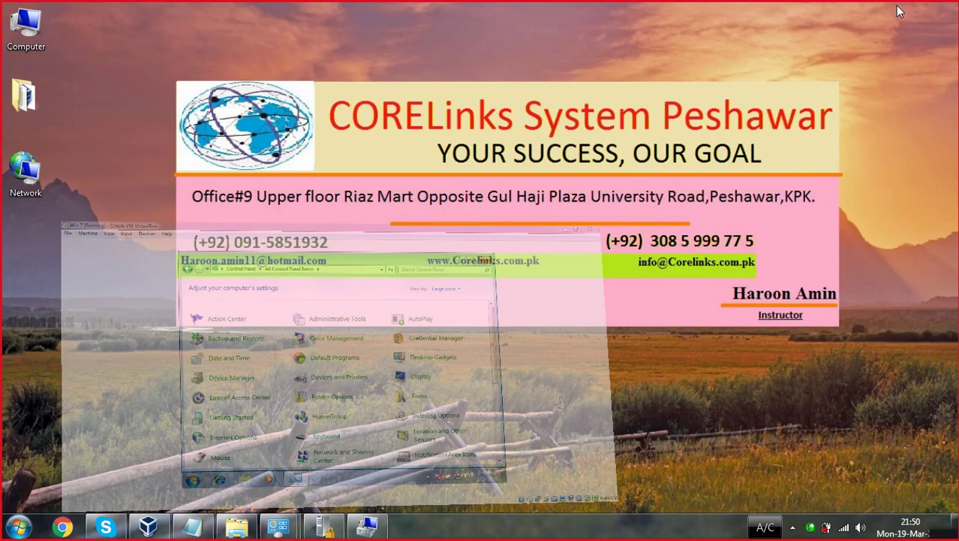
Open Credential Manager from the host's Control Panel, examine the Skype for Desktop MSA generic credential's details, and minimize the window
click(18, 526)
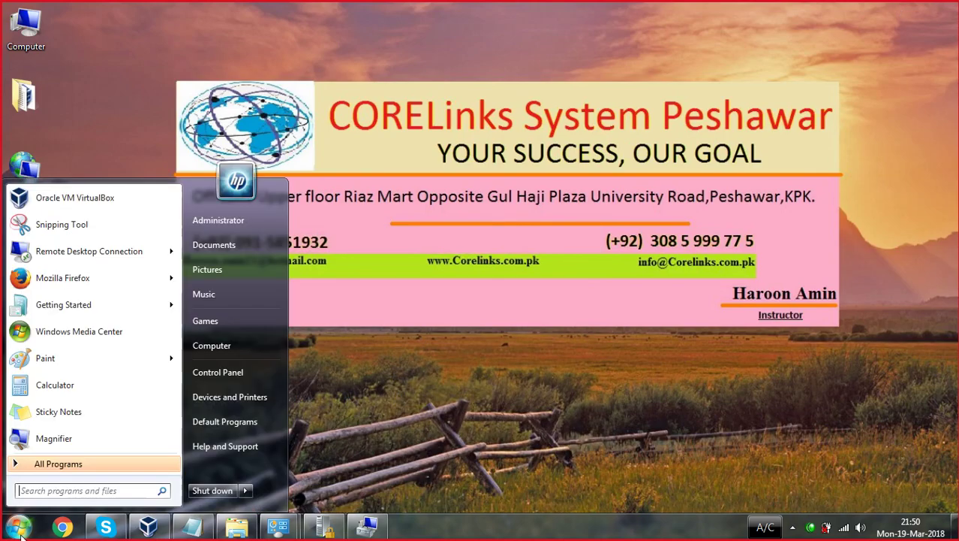
click(212, 372)
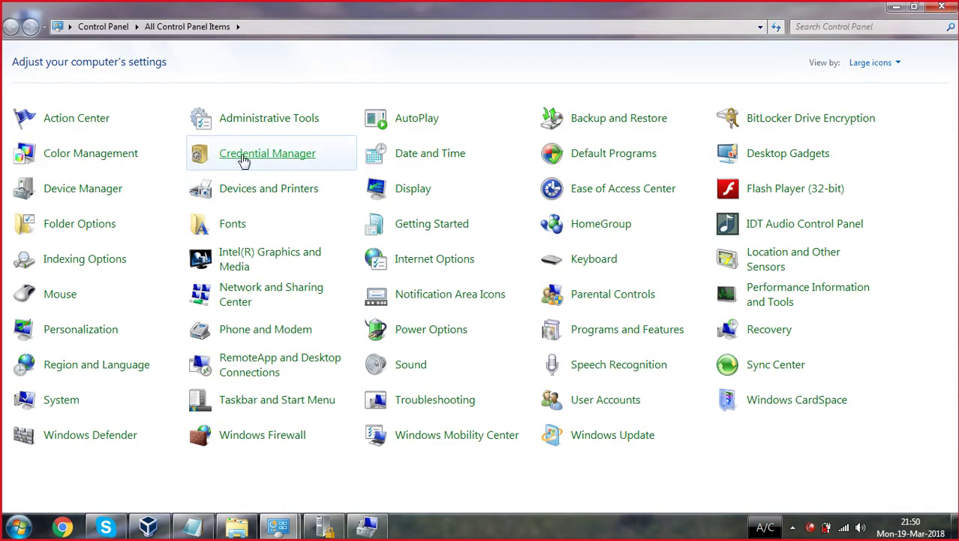
click(244, 160)
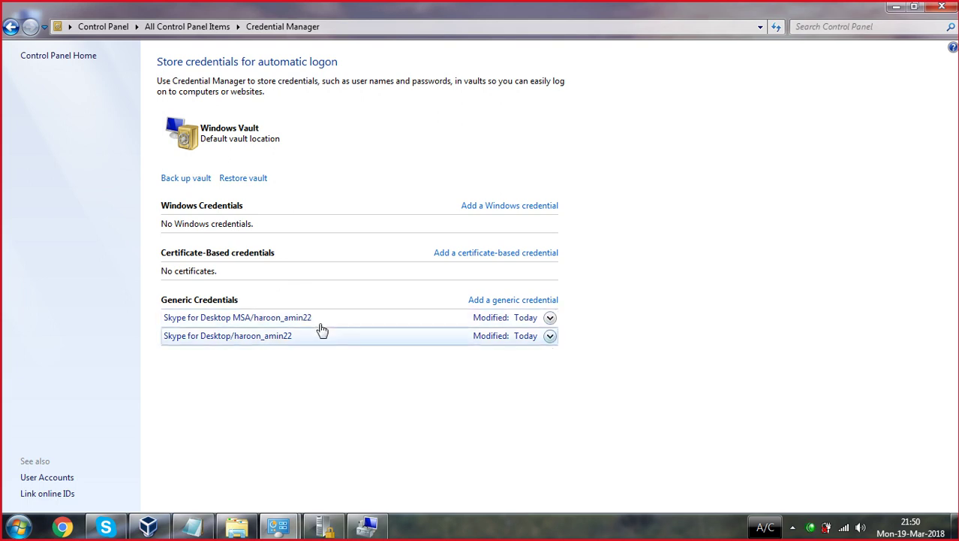
click(550, 318)
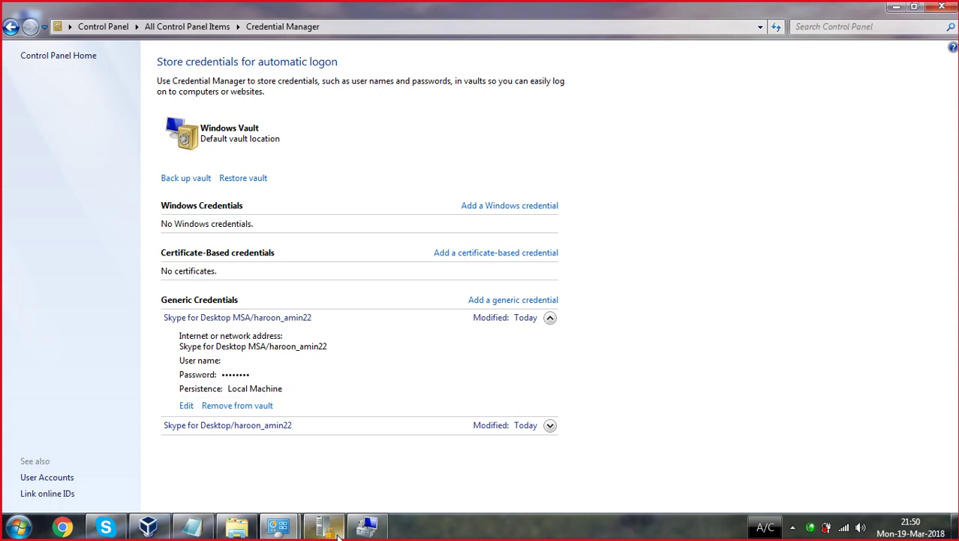
mouse_move(338, 536)
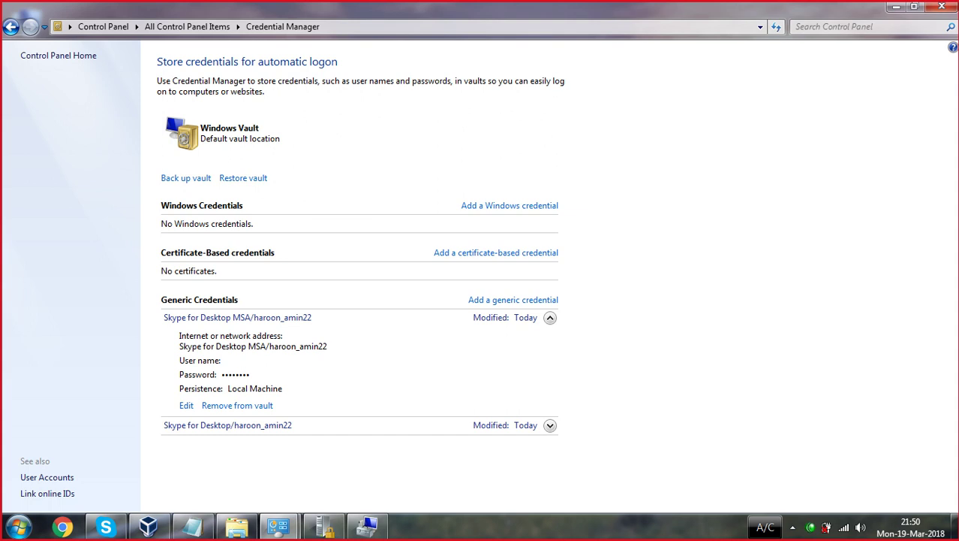
click(898, 8)
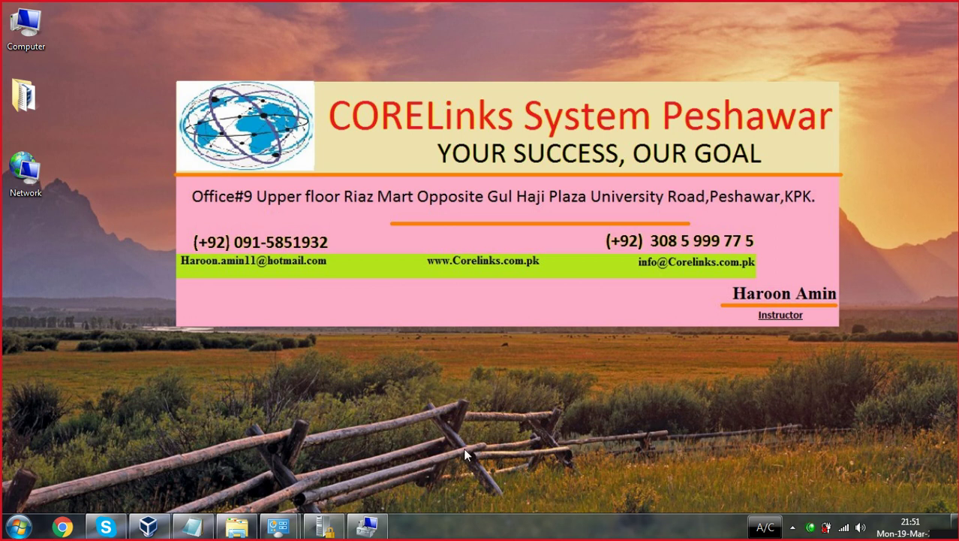
Switch to Local Security Policy, read the explanation of Store passwords using reversible encryption, and close its properties without applying changes
click(323, 529)
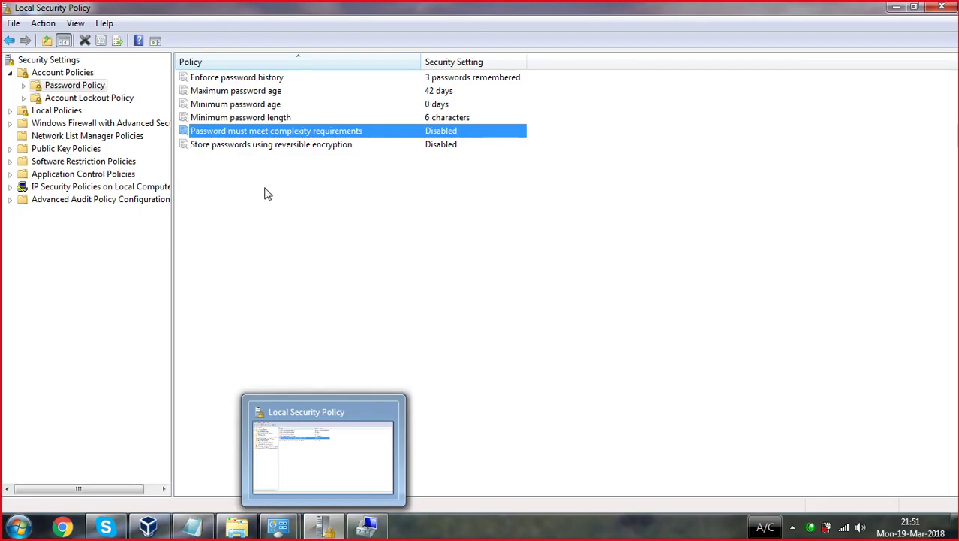
double_click(295, 146)
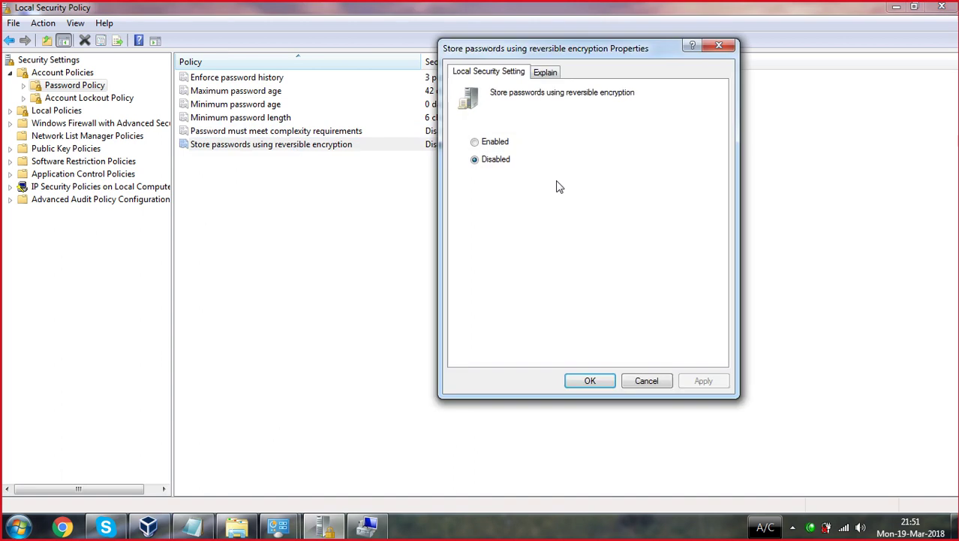
click(492, 147)
click(545, 73)
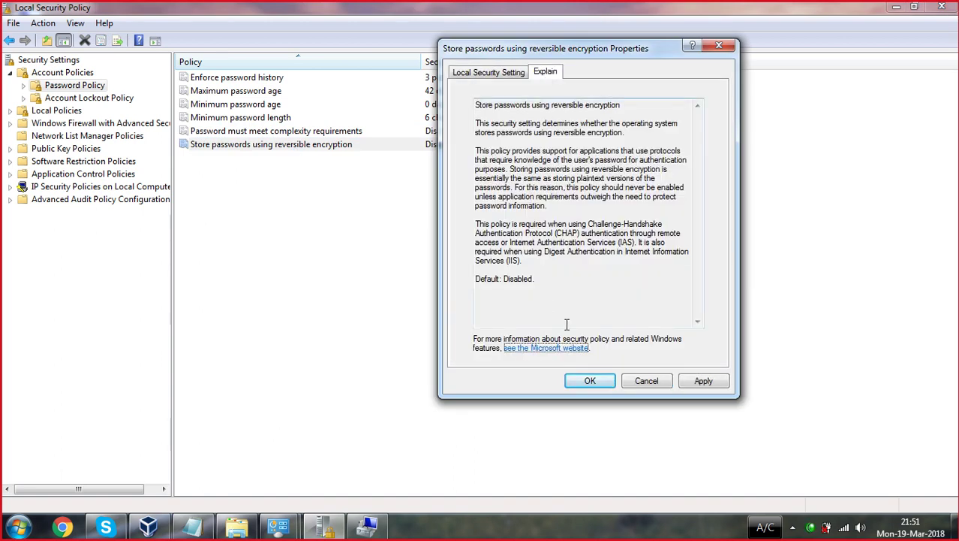
click(718, 47)
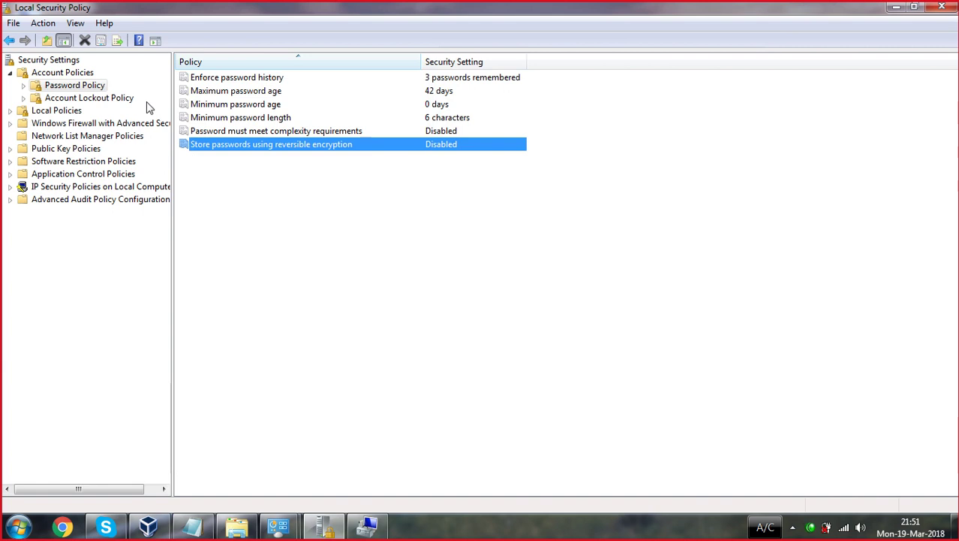
Display the Account Lockout Policy settings, view the account lockout threshold properties, and close them without changes
click(295, 268)
click(32, 89)
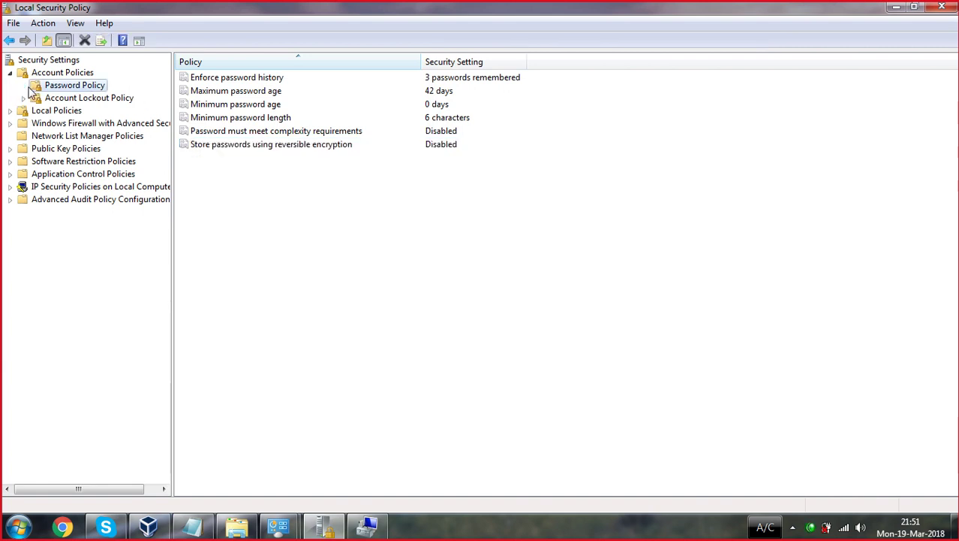
click(51, 98)
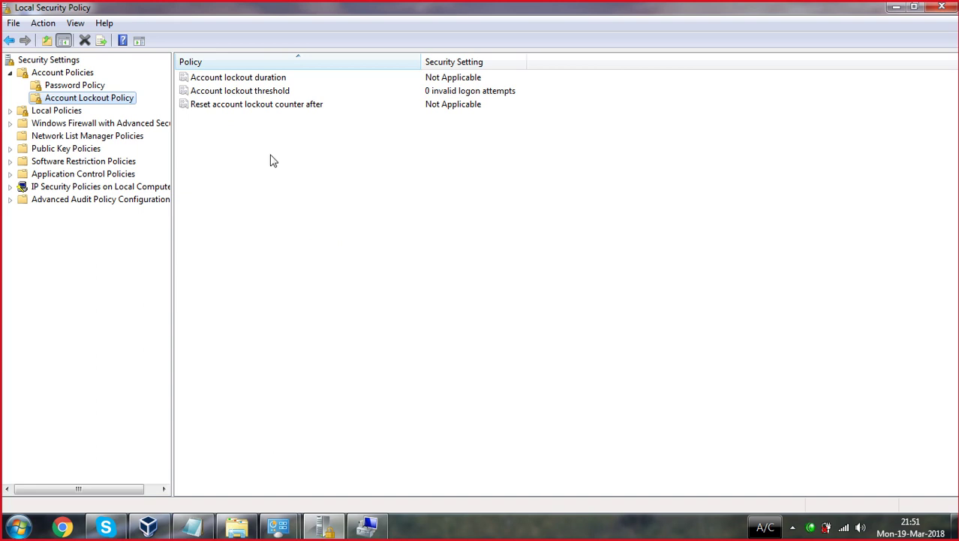
double_click(260, 93)
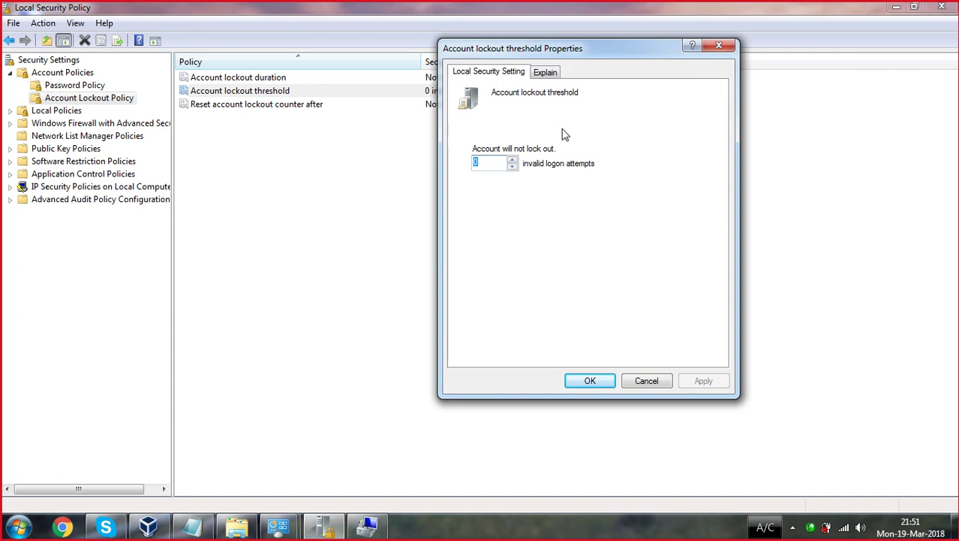
click(719, 48)
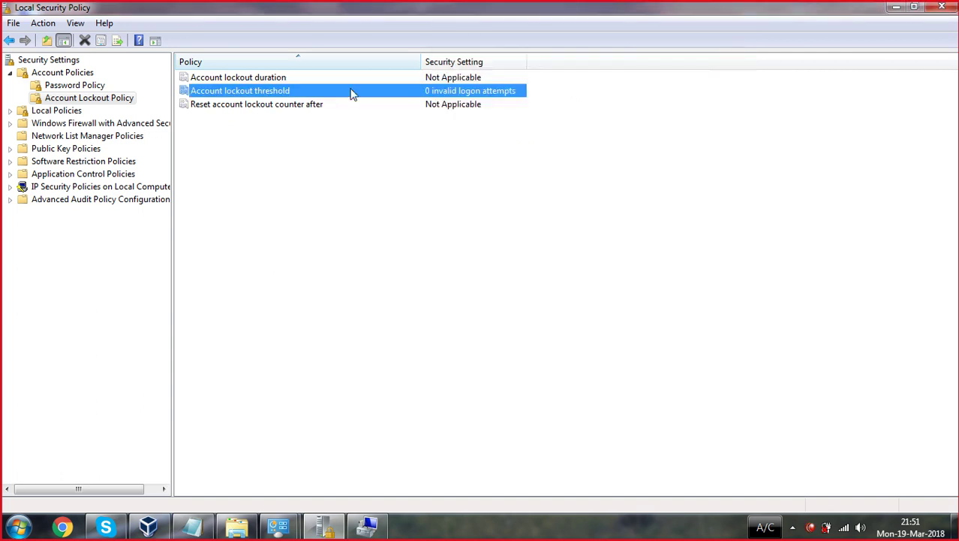
Set the account lockout threshold to 4 invalid logon attempts and accept the suggested 30 minutes for lockout duration and counter reset
double_click(285, 91)
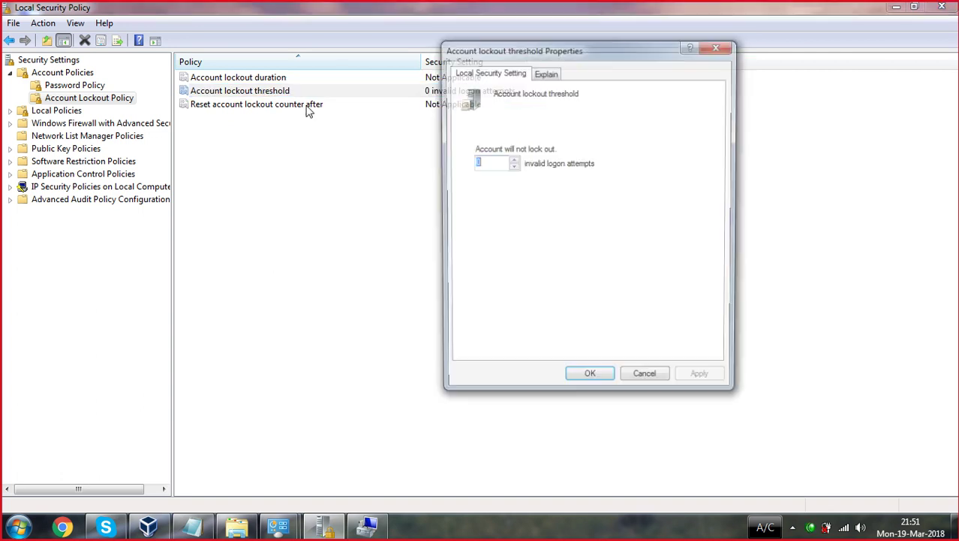
click(512, 160)
click(513, 160)
click(512, 160)
click(513, 160)
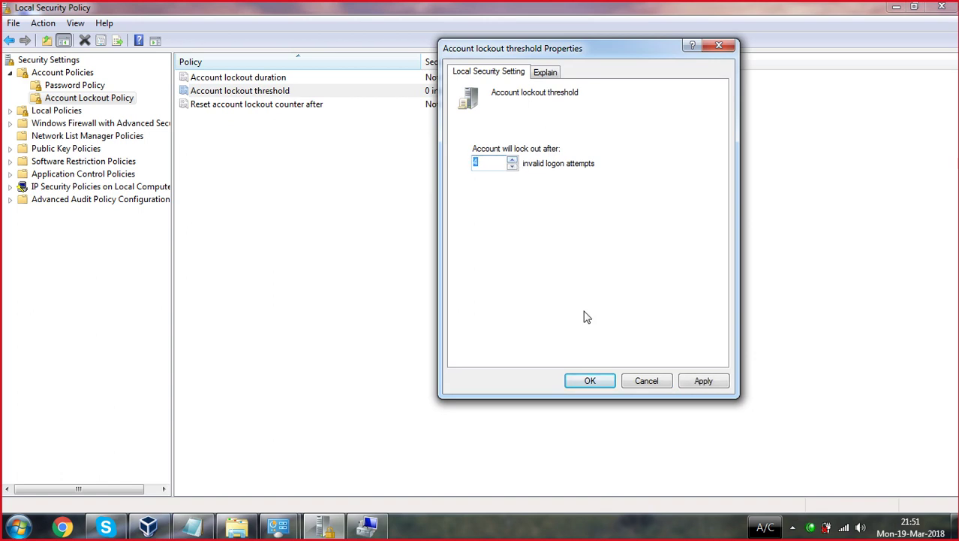
click(602, 381)
click(590, 381)
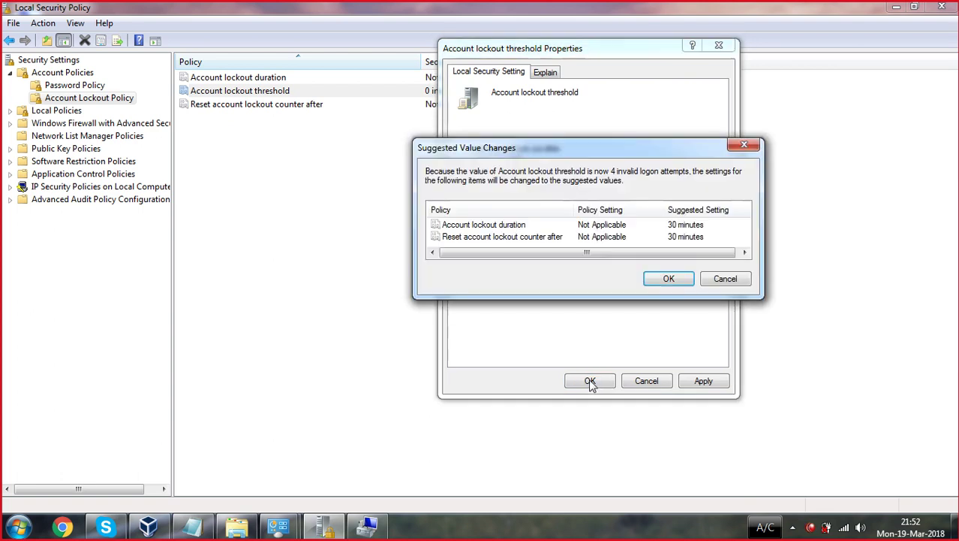
click(668, 279)
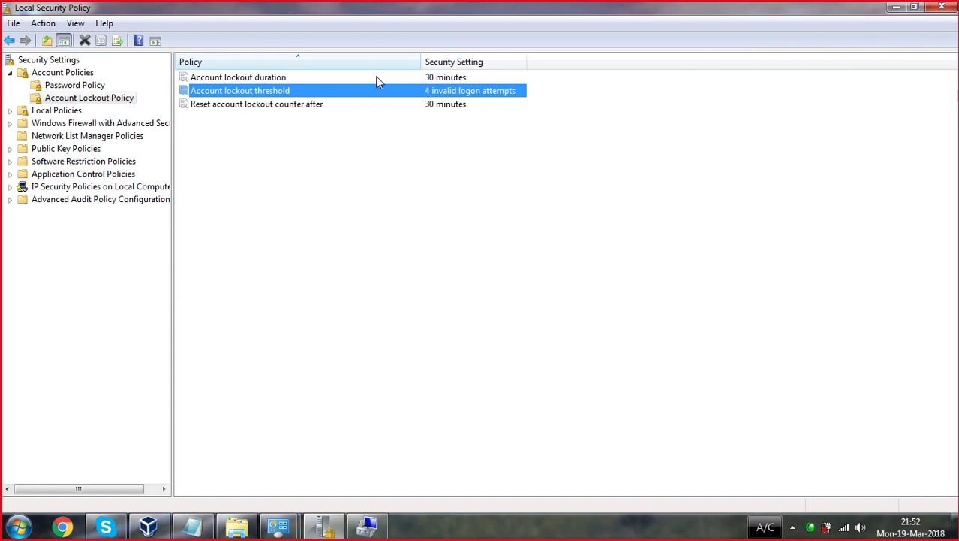
View the account lockout duration properties without changes, and set Reset account lockout counter after to 10 minutes
double_click(375, 78)
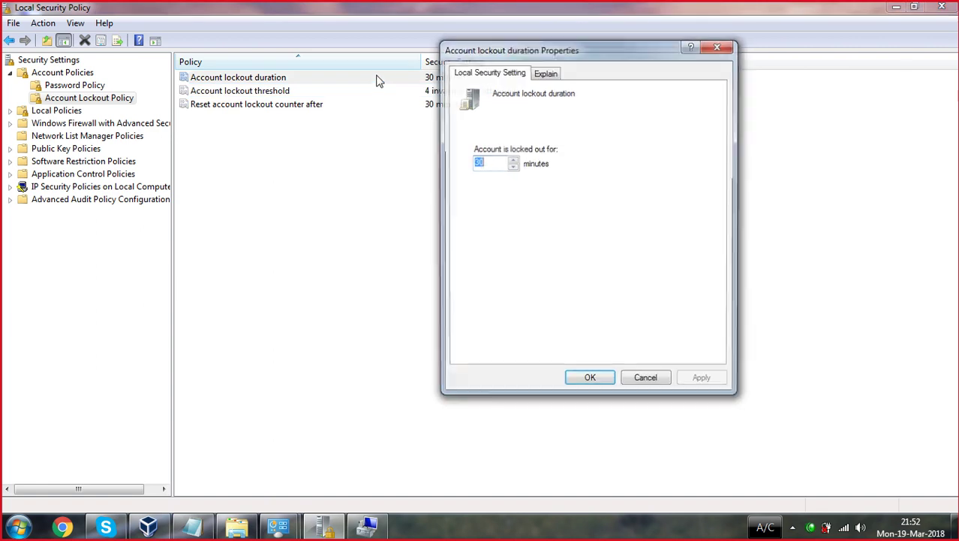
click(718, 45)
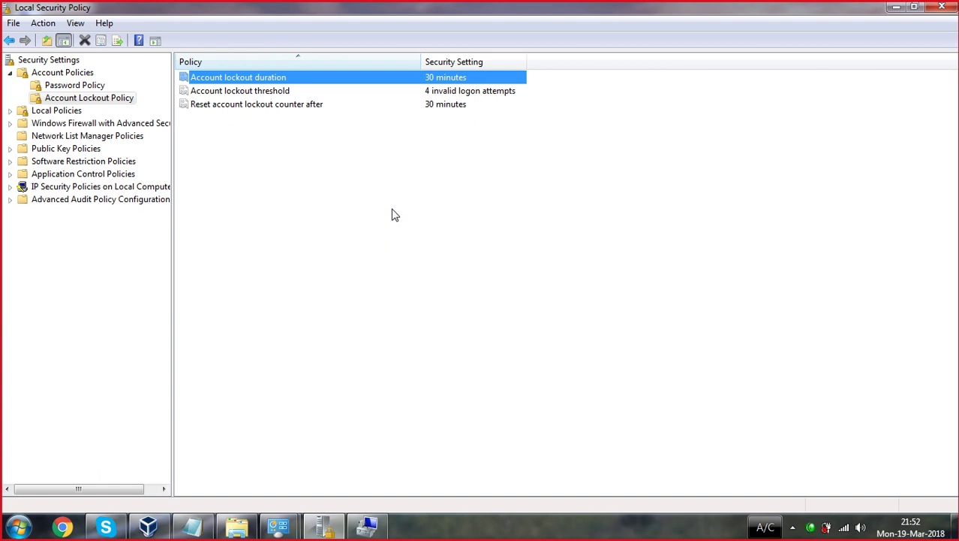
double_click(269, 105)
double_click(512, 166)
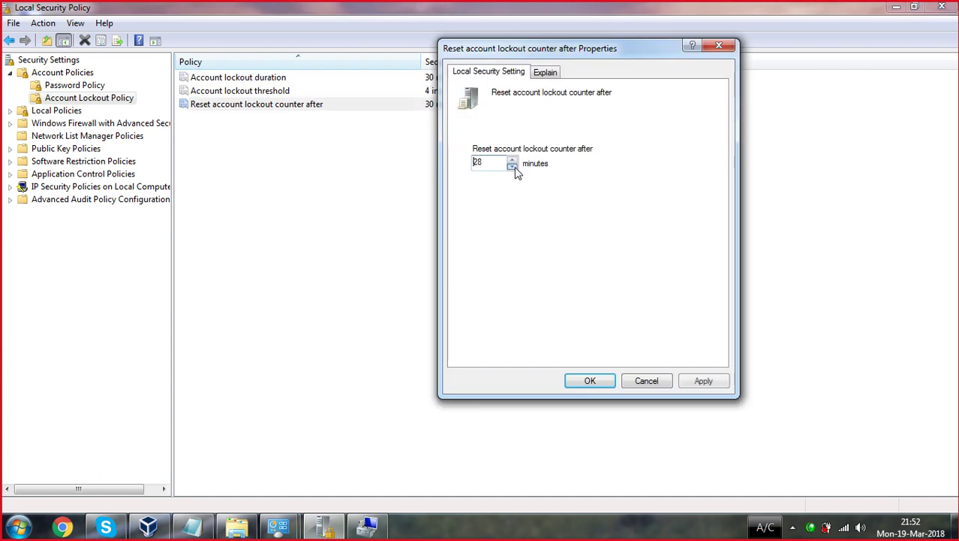
double_click(512, 167)
double_click(512, 167)
triple_click(512, 166)
double_click(512, 167)
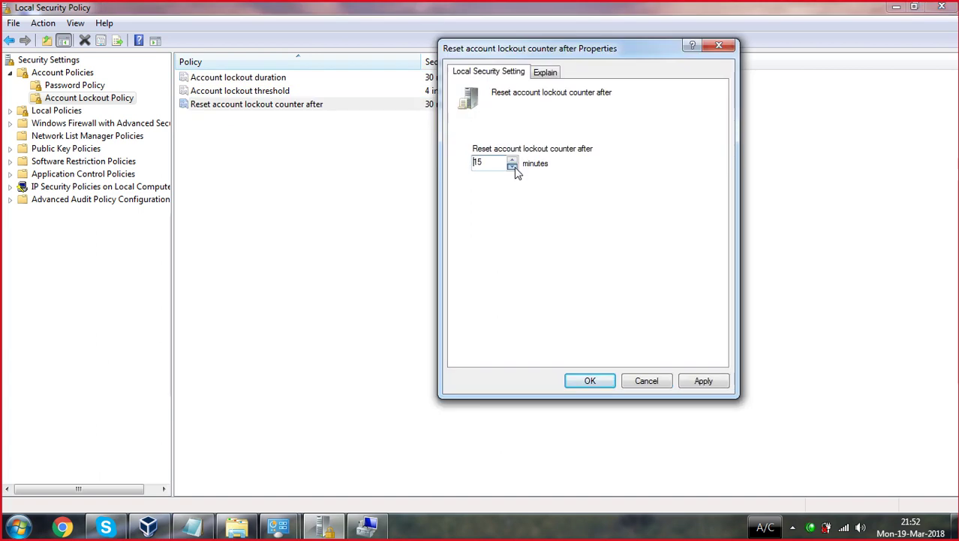
double_click(512, 166)
triple_click(512, 166)
click(704, 379)
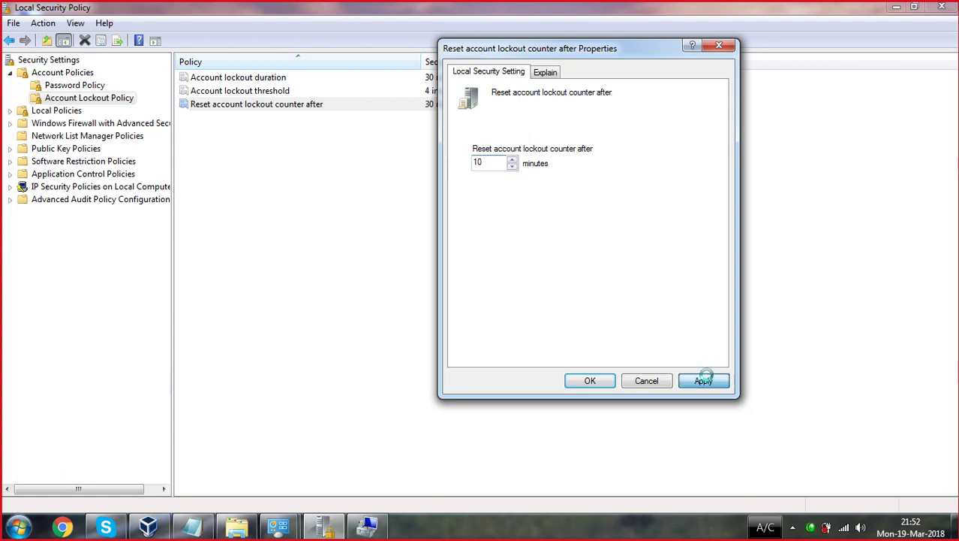
click(601, 380)
click(419, 223)
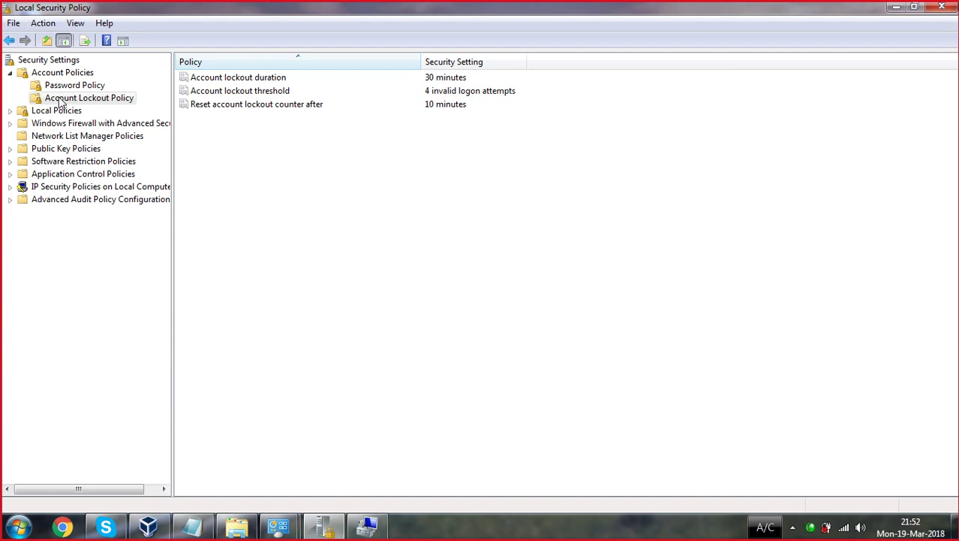
In the Audit Policy under Local Policies, enable Success and Failure auditing for Audit account logon events
click(9, 73)
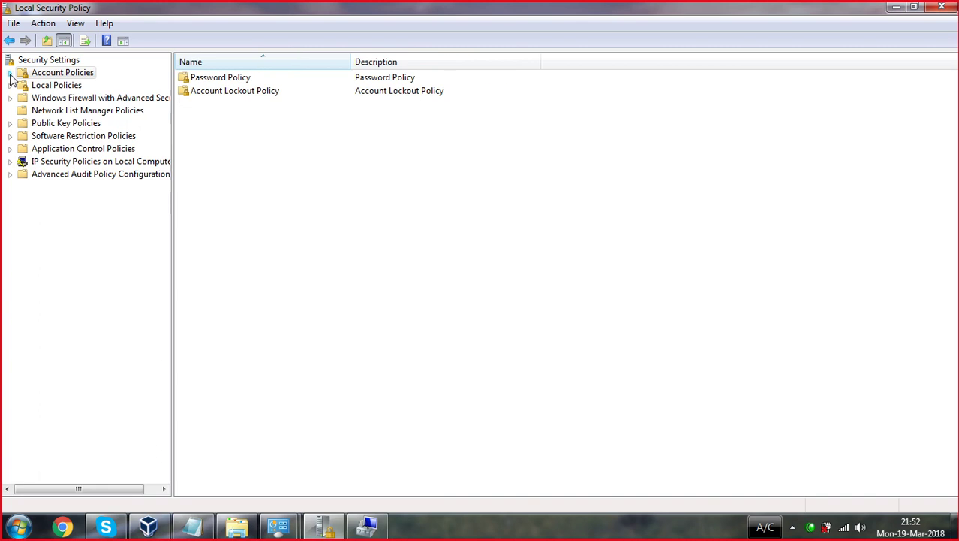
double_click(63, 86)
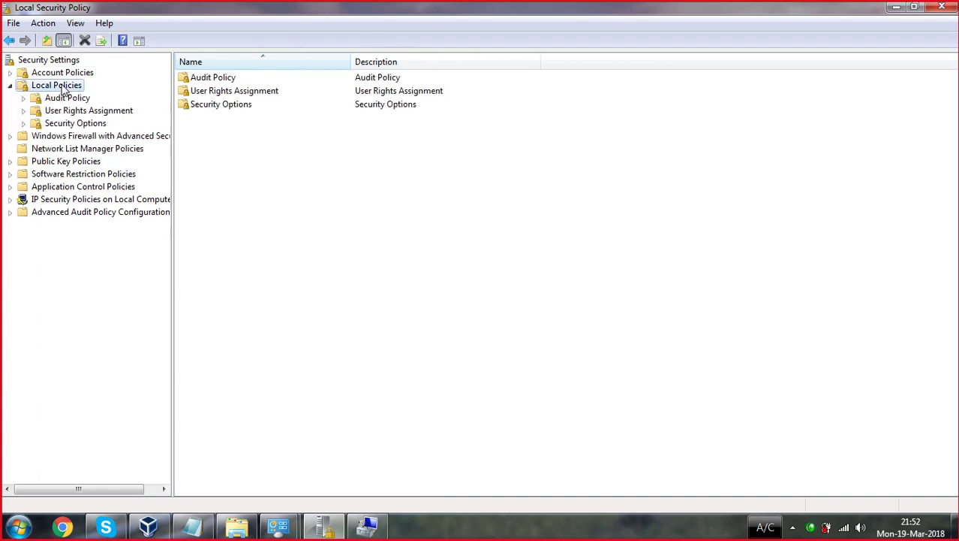
double_click(213, 80)
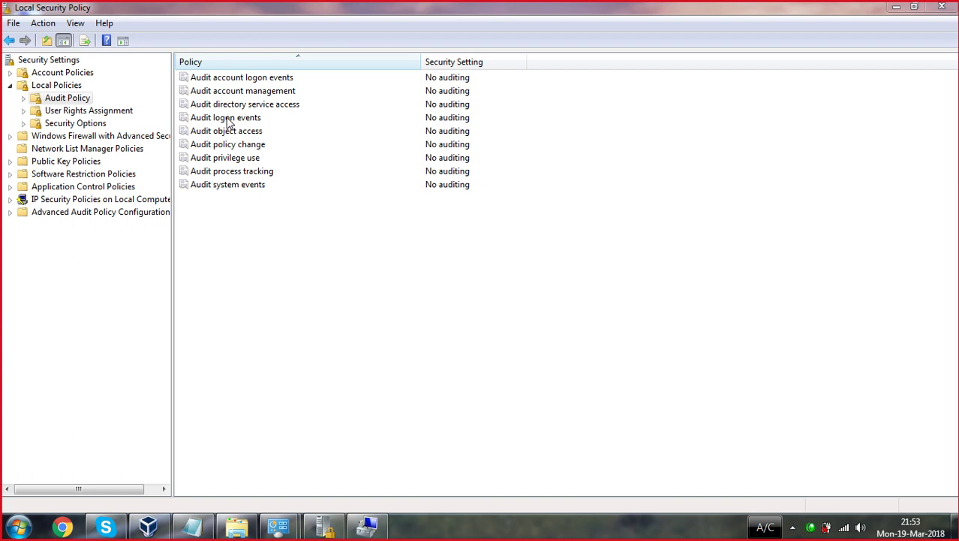
double_click(242, 78)
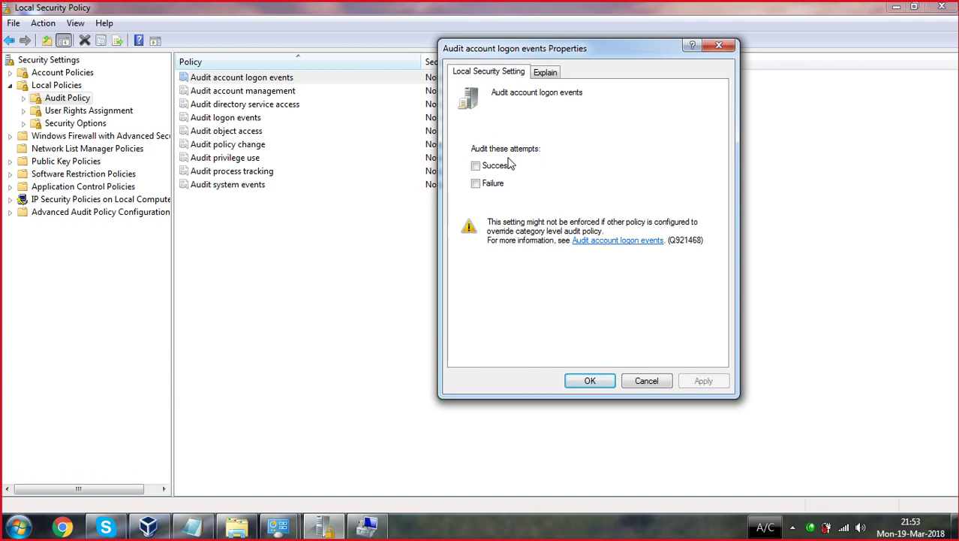
click(477, 167)
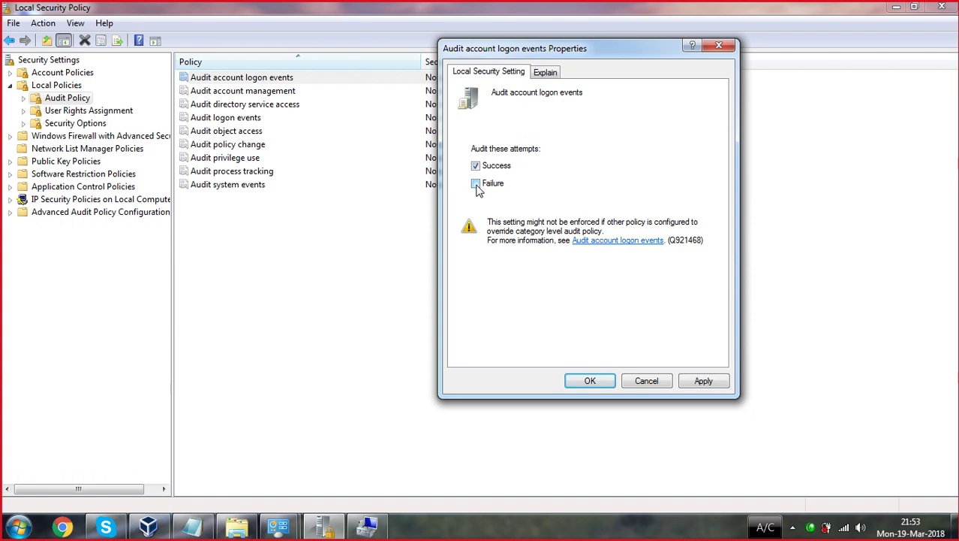
click(476, 185)
click(702, 382)
click(590, 380)
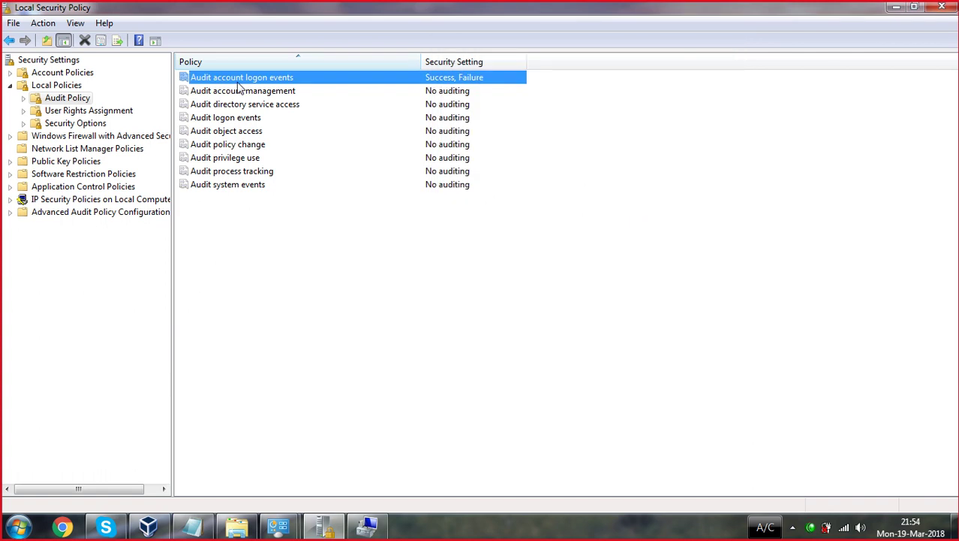
Enable both Success and Failure auditing for the Audit logon events policy
click(236, 122)
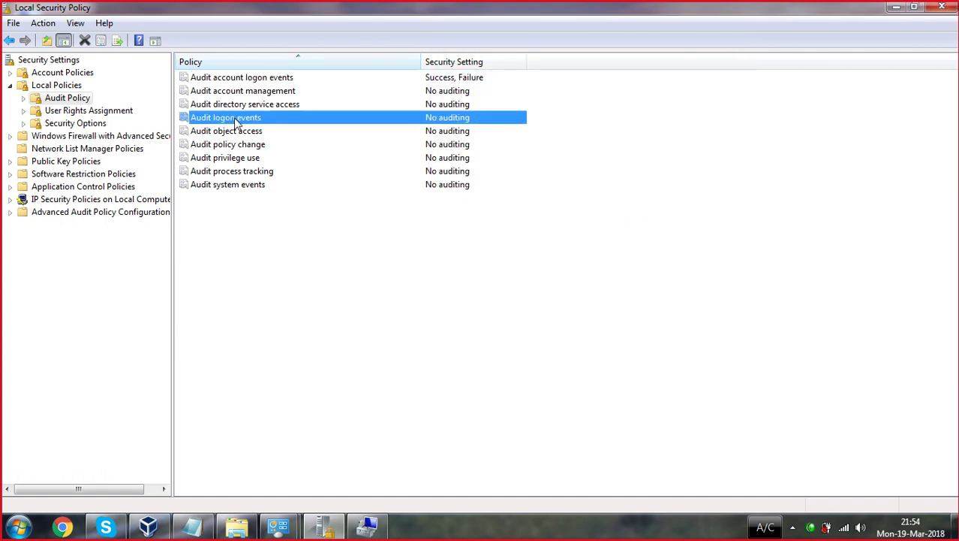
double_click(236, 122)
click(475, 166)
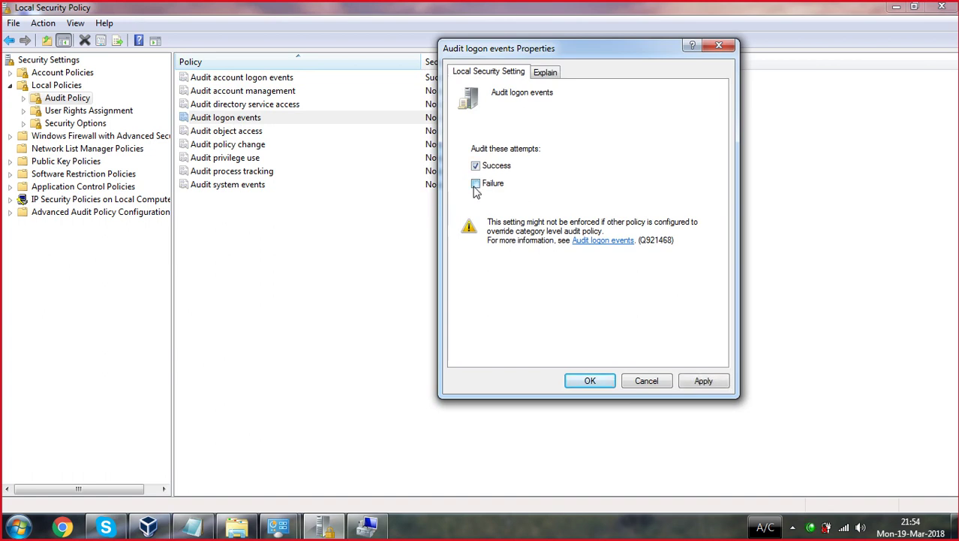
click(474, 186)
click(684, 382)
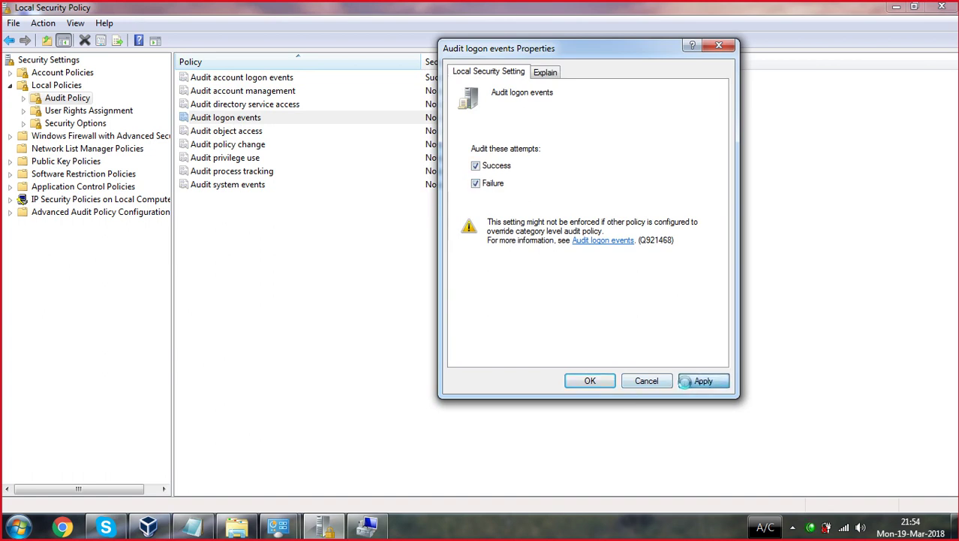
click(590, 381)
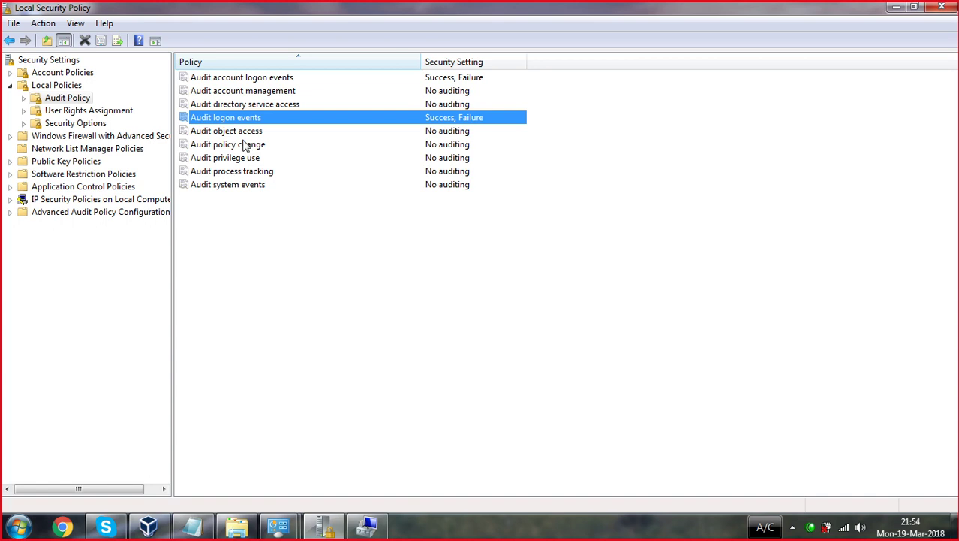
click(240, 135)
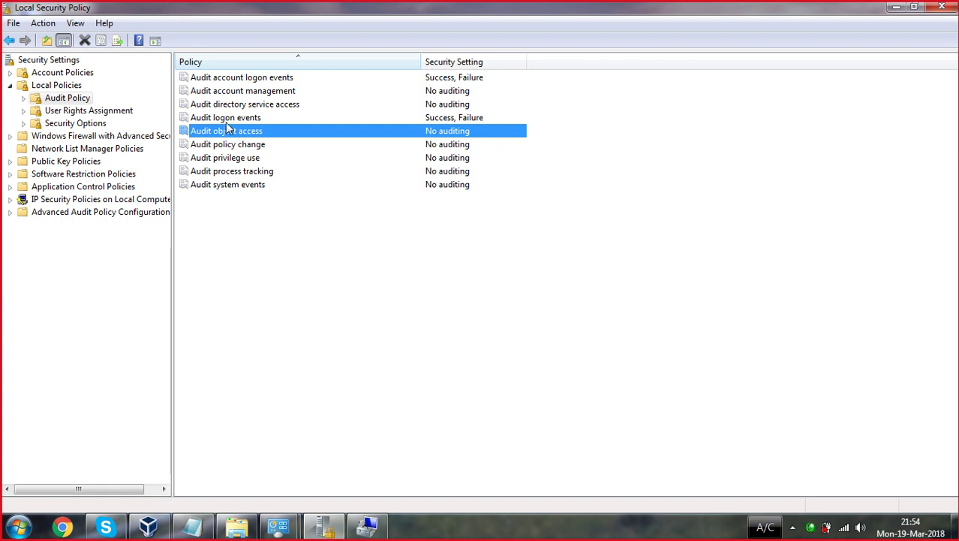
Open Event Viewer from the Control Panel's Administrative Tools, maximize it, and display the Security log under Windows Logs
click(18, 527)
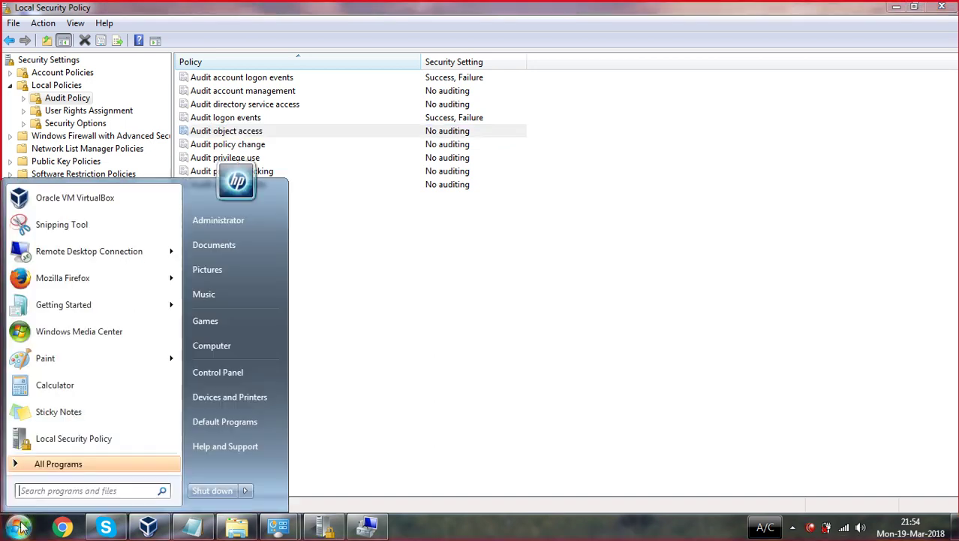
click(220, 376)
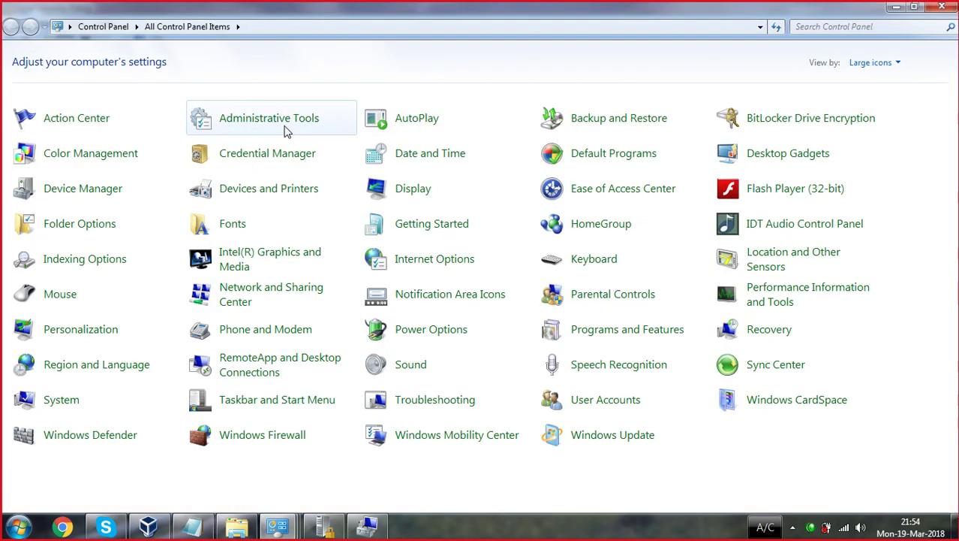
click(285, 131)
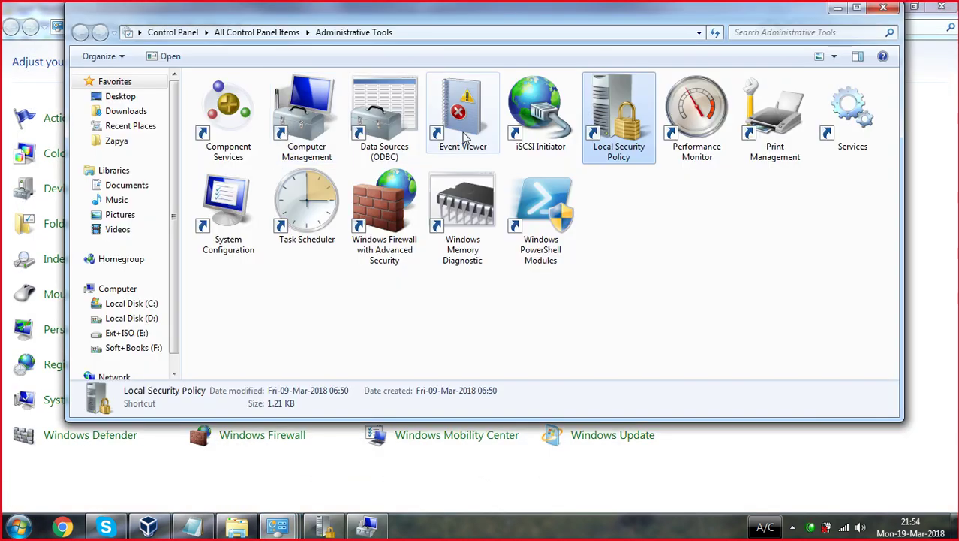
double_click(463, 135)
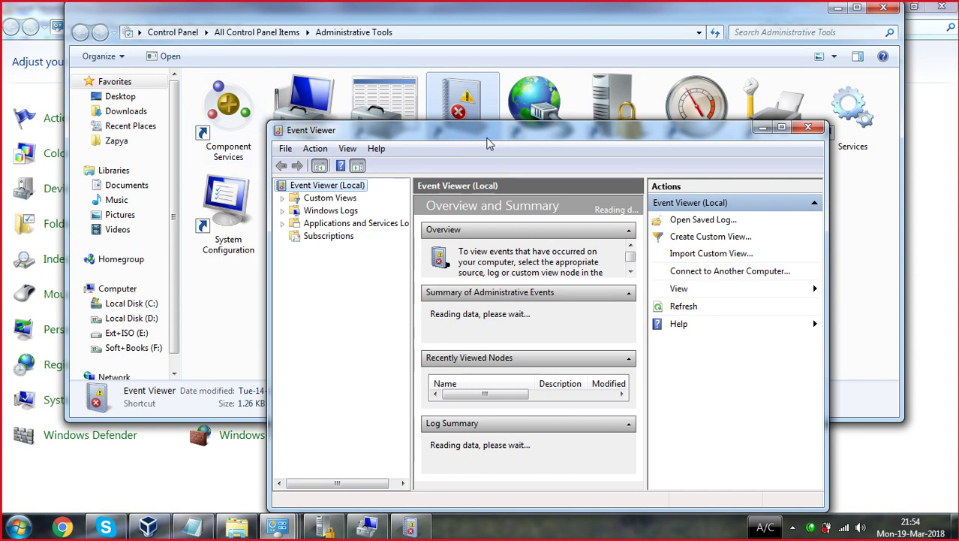
double_click(488, 143)
click(66, 88)
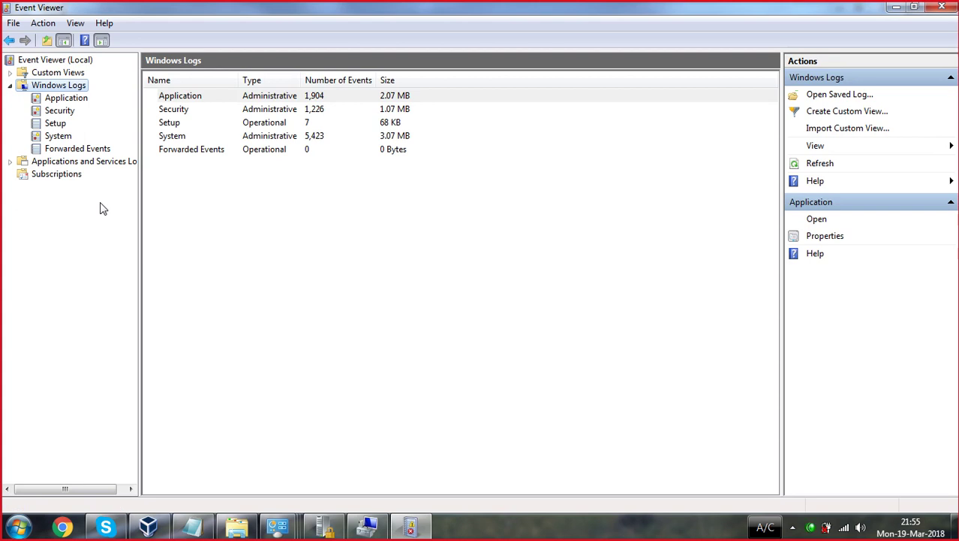
click(56, 136)
click(60, 111)
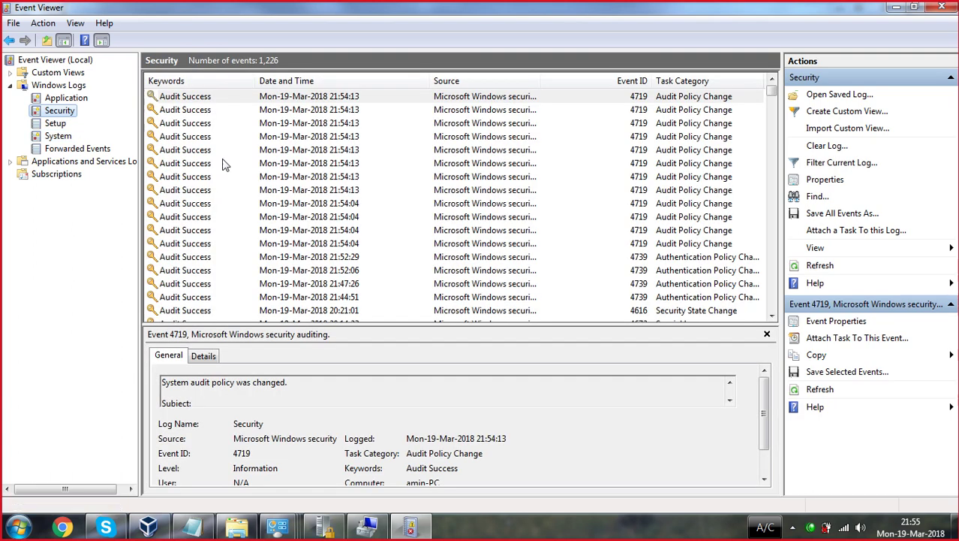
Examine the properties of an Audit Policy Change, an Other System Events and a Special Logon event in the Security log
double_click(192, 112)
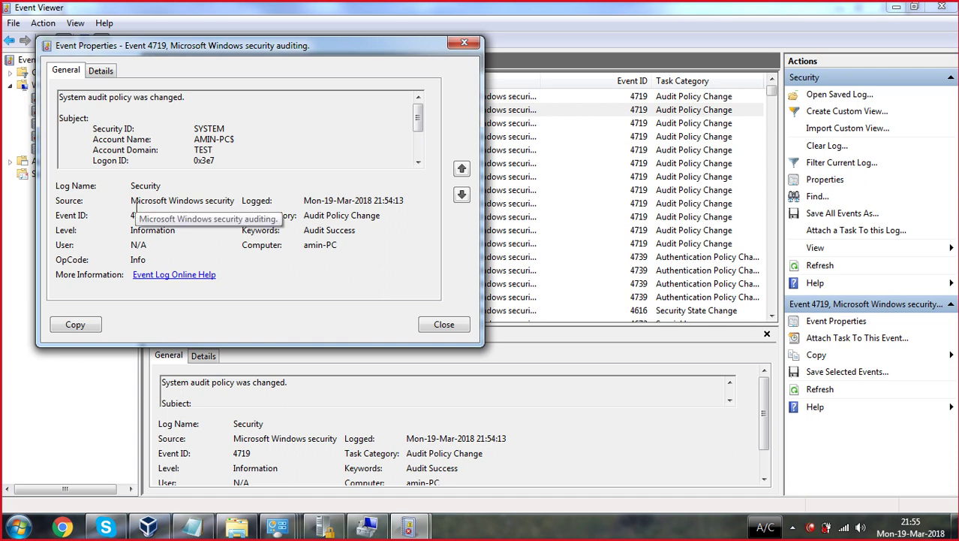
click(461, 45)
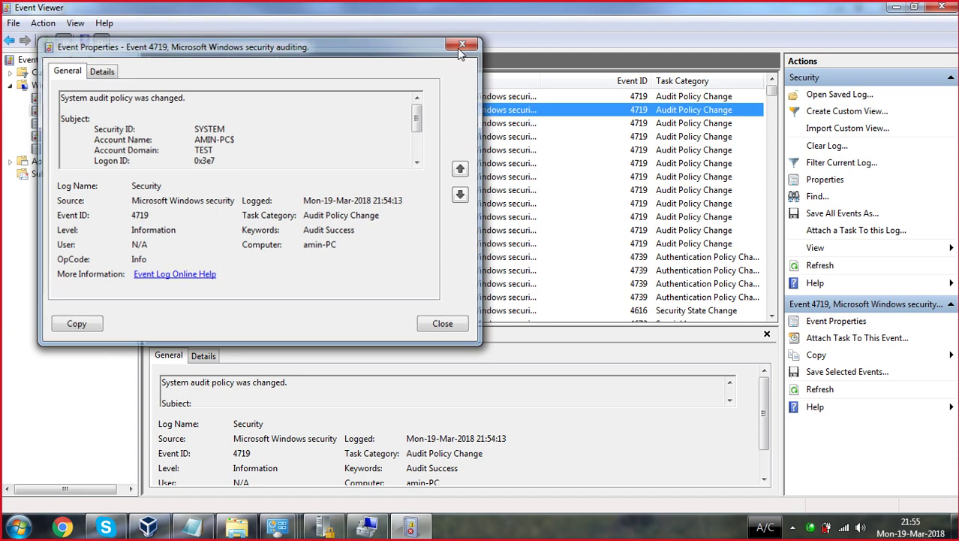
scroll(225, 191, down, 10)
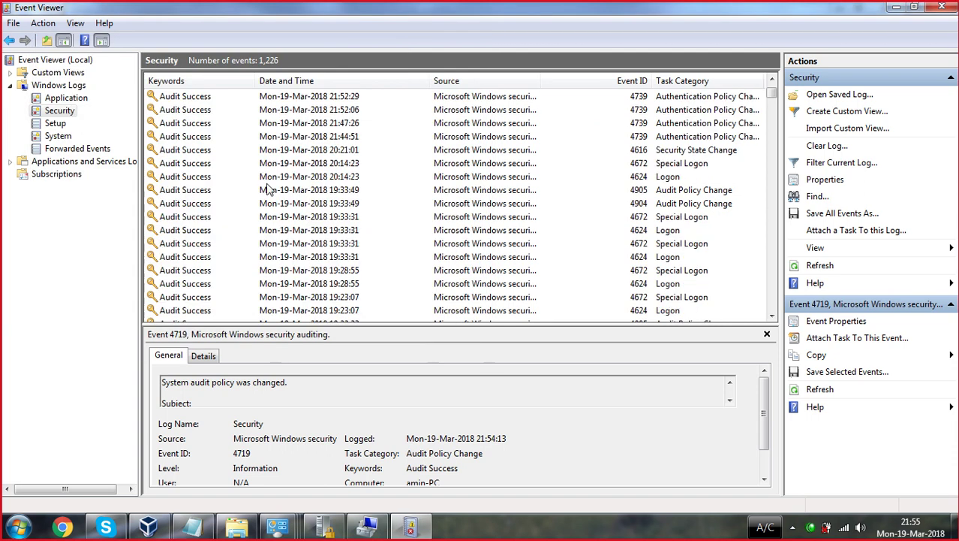
double_click(182, 190)
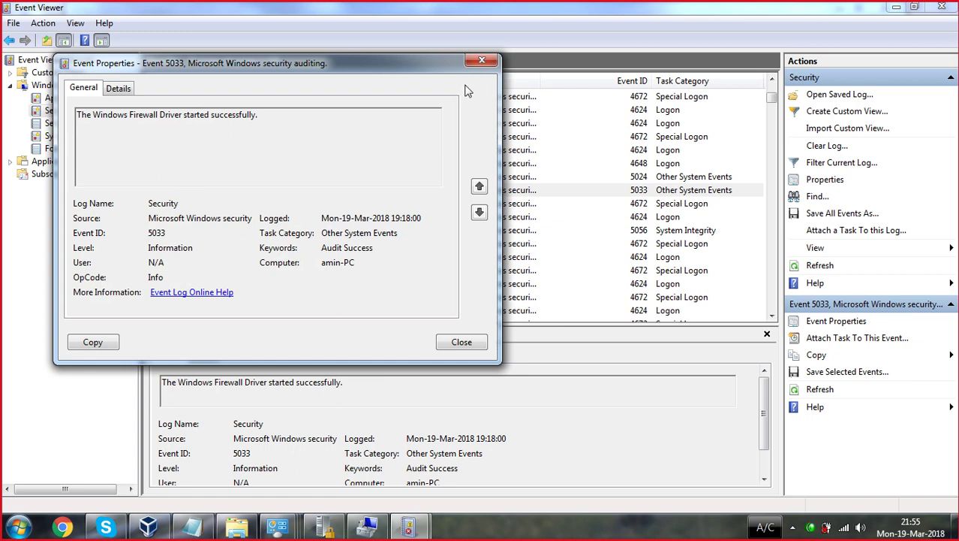
click(482, 60)
scroll(376, 173, down, 5)
double_click(199, 259)
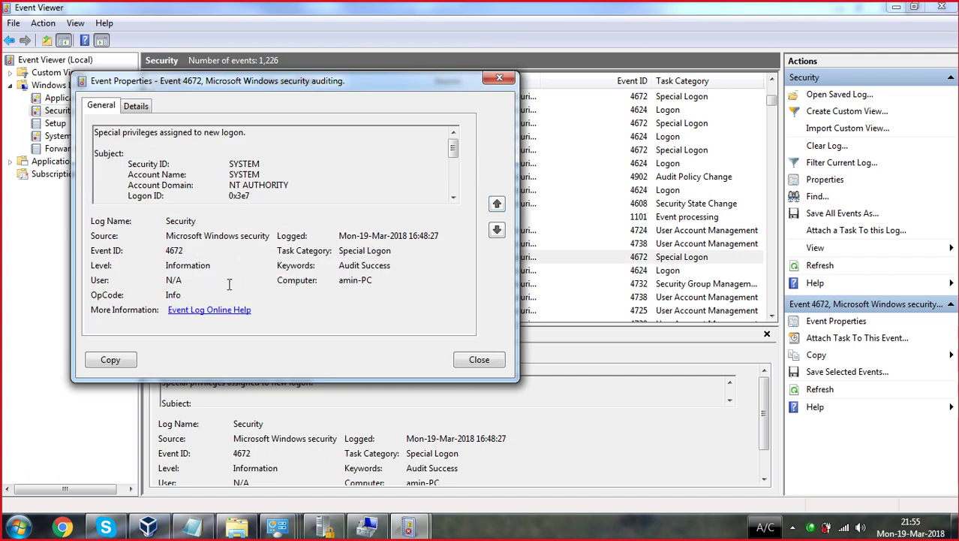
click(493, 78)
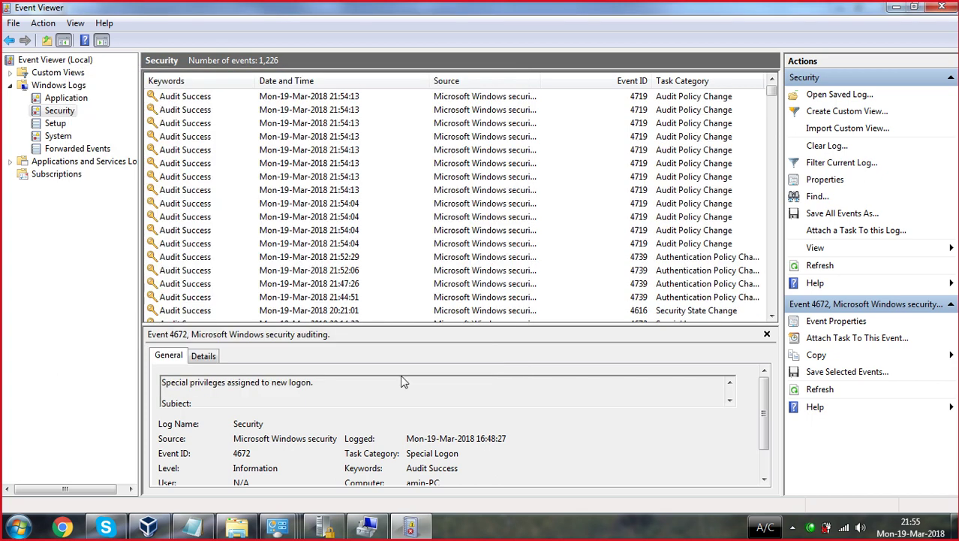
Open a Logon event with ID 4624 from the Security log and read its subject, new logon, process and network information
scroll(211, 221, down, 5)
scroll(211, 221, up, 5)
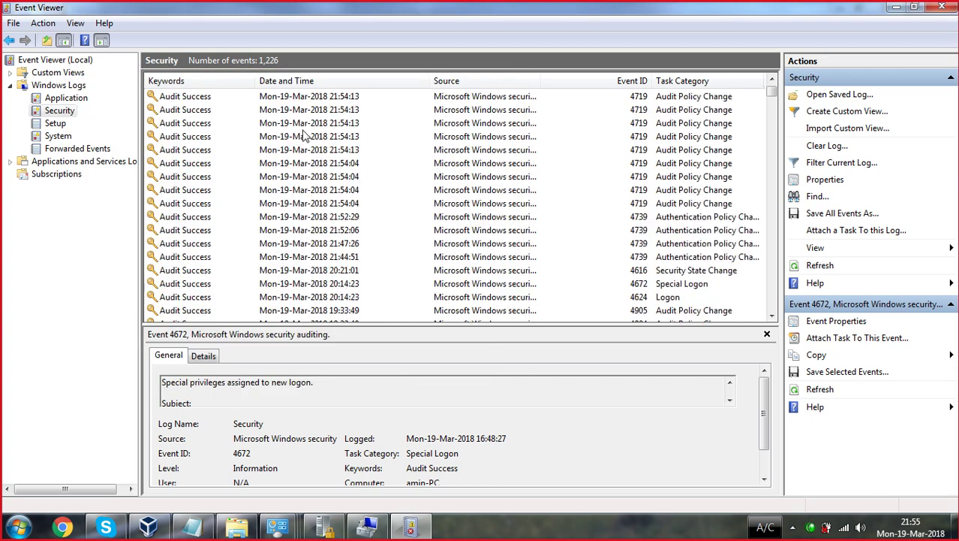
scroll(211, 221, down, 15)
click(190, 231)
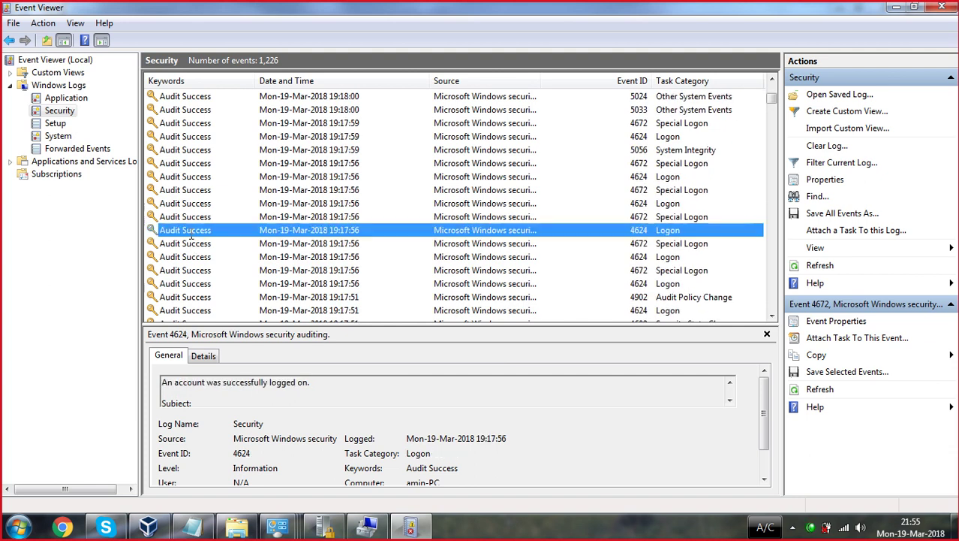
double_click(190, 231)
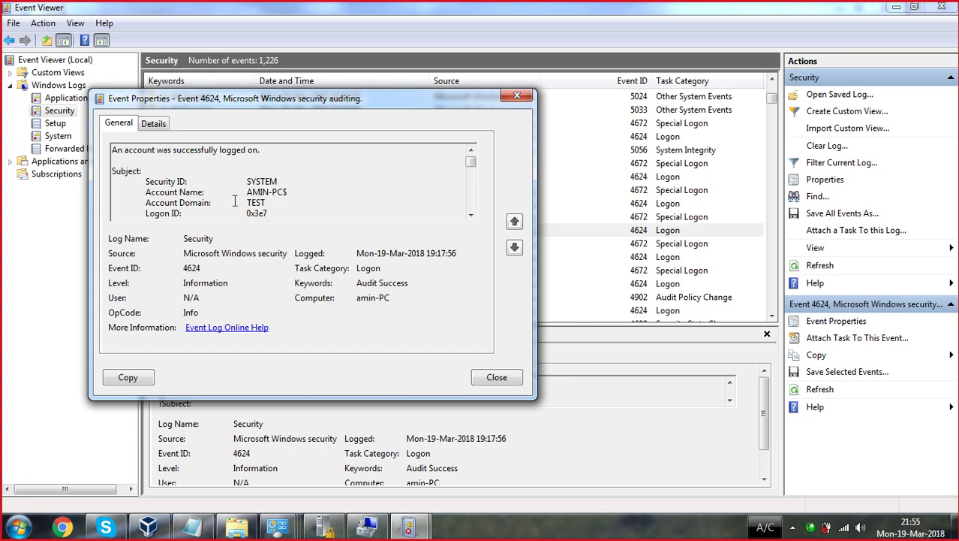
scroll(282, 192, down, 2)
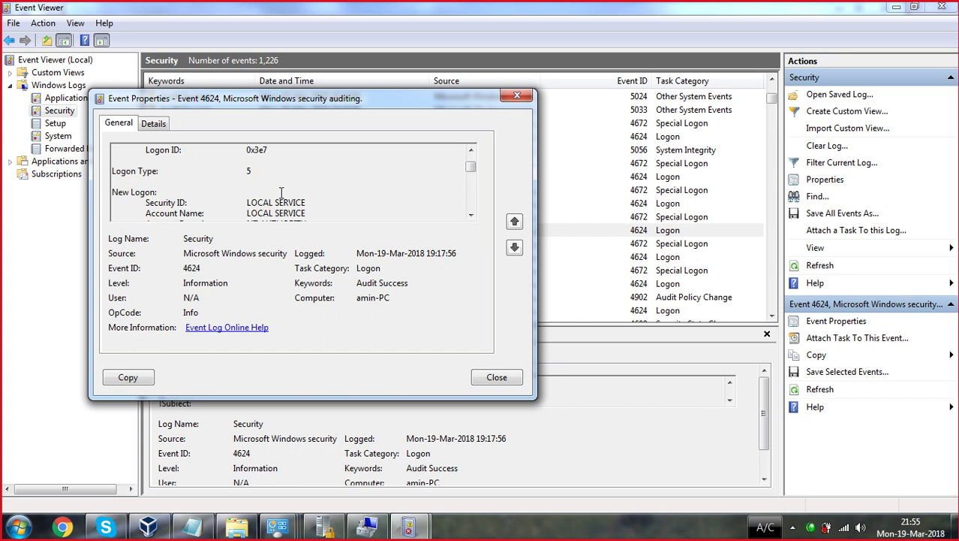
scroll(282, 193, down, 2)
scroll(281, 193, up, 3)
scroll(281, 192, down, 1)
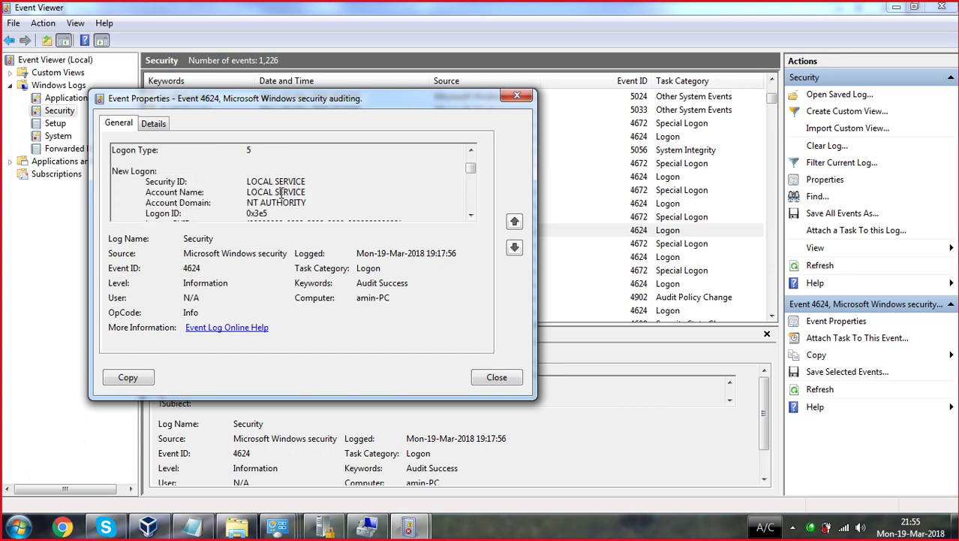
scroll(282, 193, down, 4)
scroll(282, 193, up, 1)
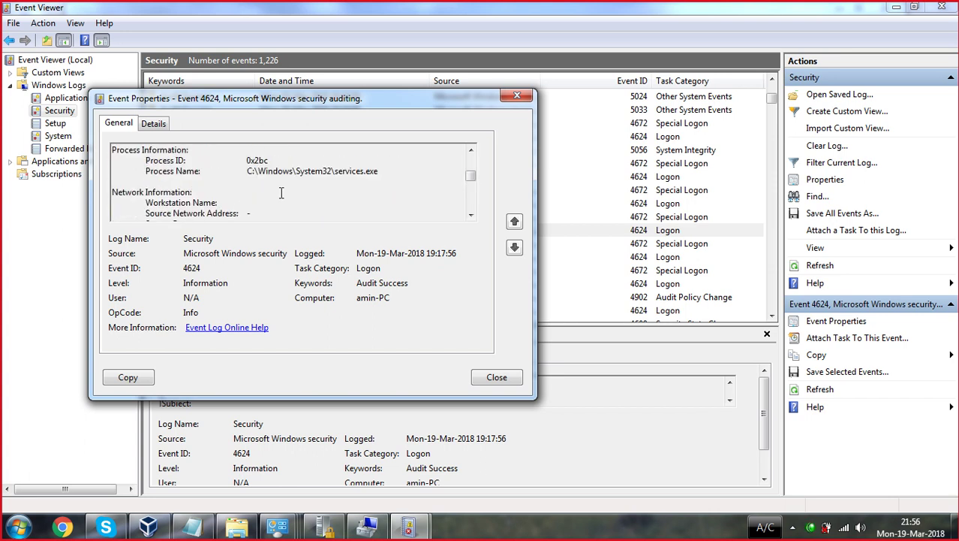
Read the rest of the Logon event's description down to the authentication information, and close its properties
scroll(281, 193, down, 1)
scroll(281, 193, down, 10)
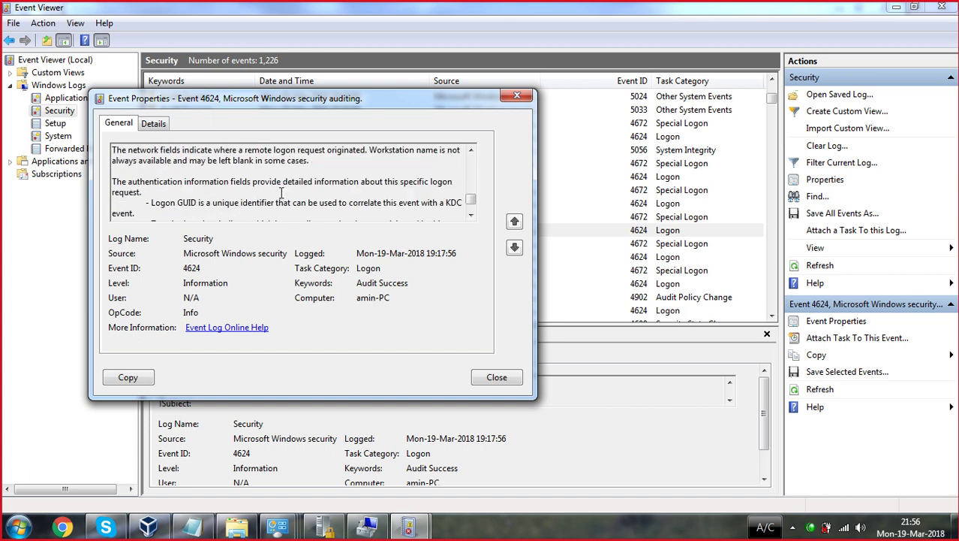
click(517, 97)
scroll(256, 240, up, 10)
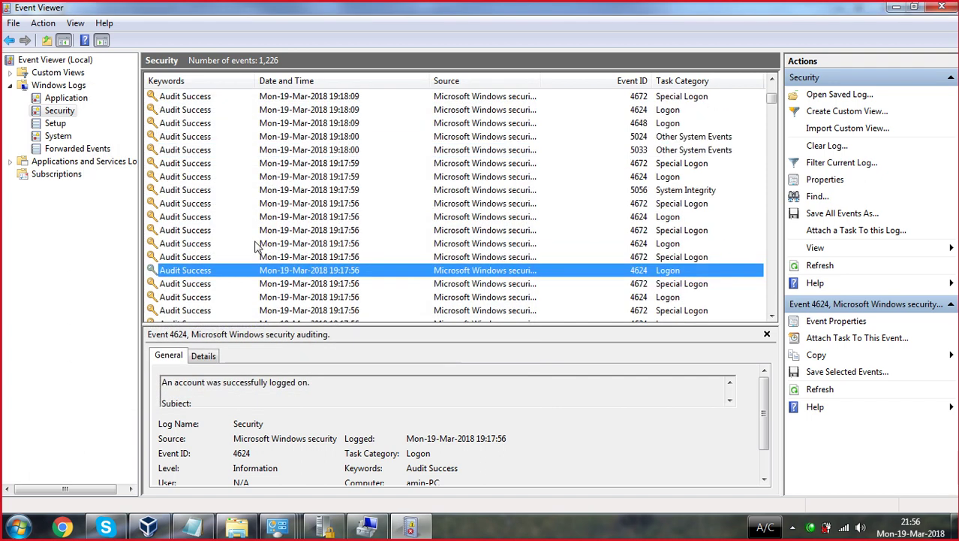
Minimize Event Viewer, Administrative Tools and Control Panel to return to the Audit Policy list in Local Security Policy
click(895, 8)
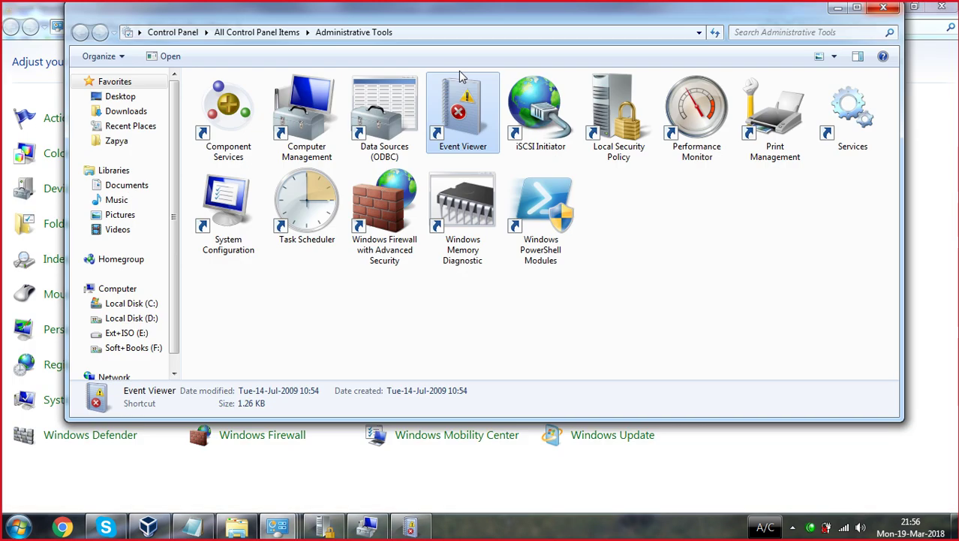
click(838, 7)
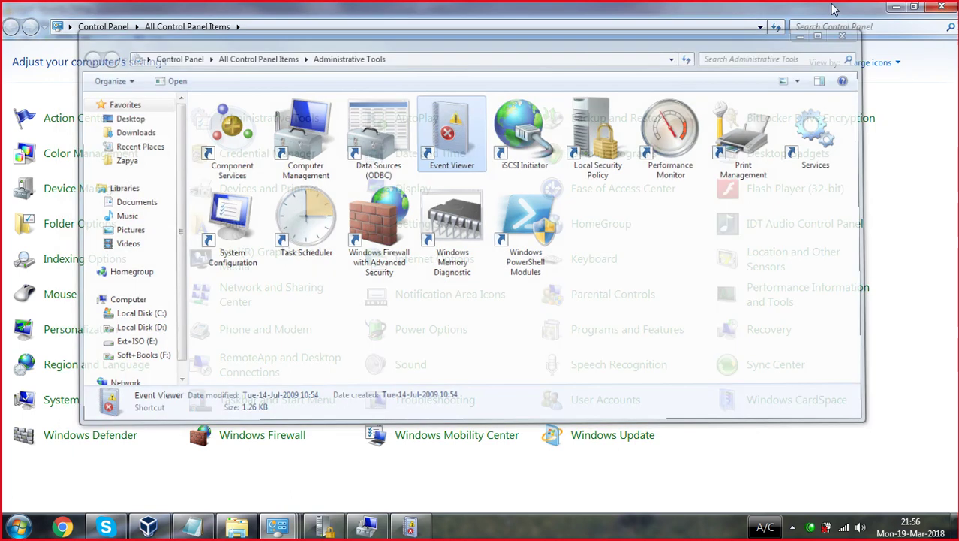
click(897, 6)
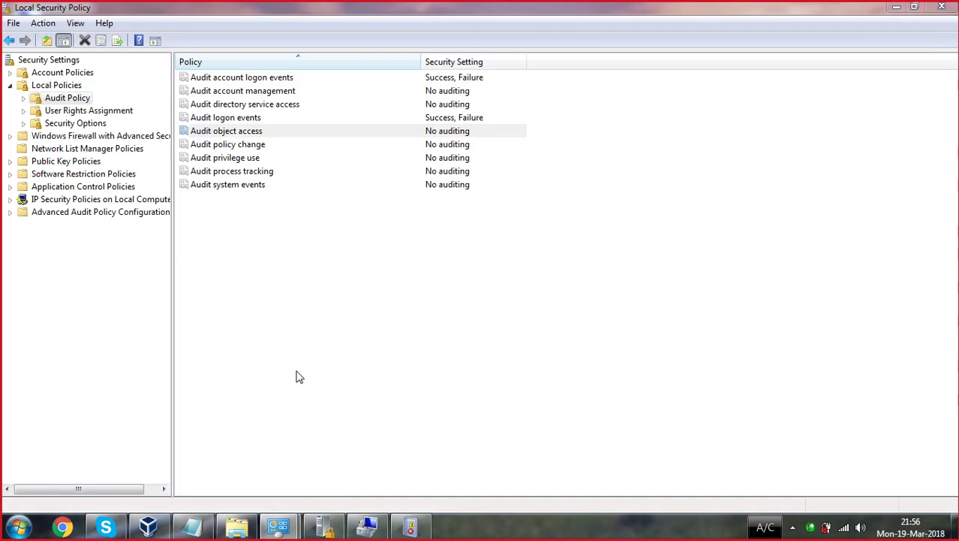
Enable both Success and Failure auditing for the Audit account management policy
click(225, 132)
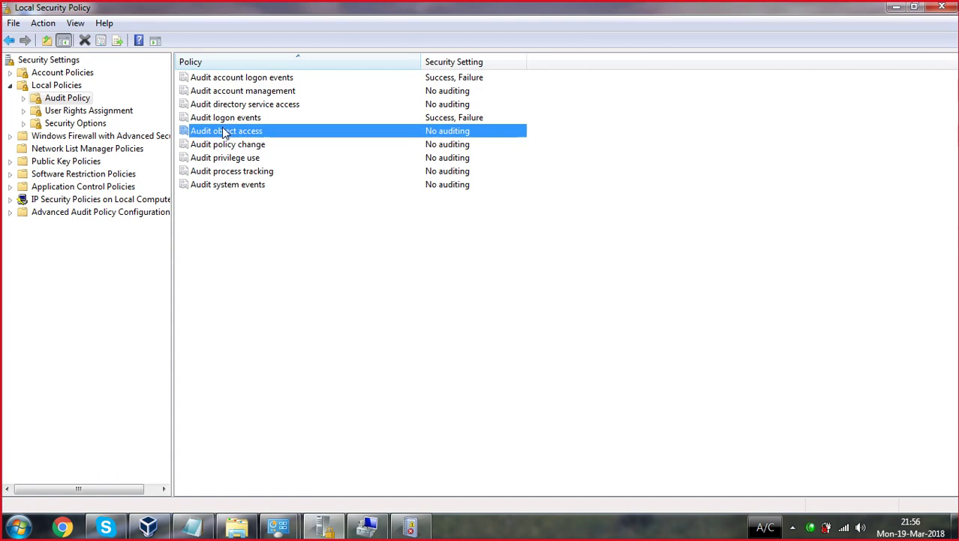
click(235, 97)
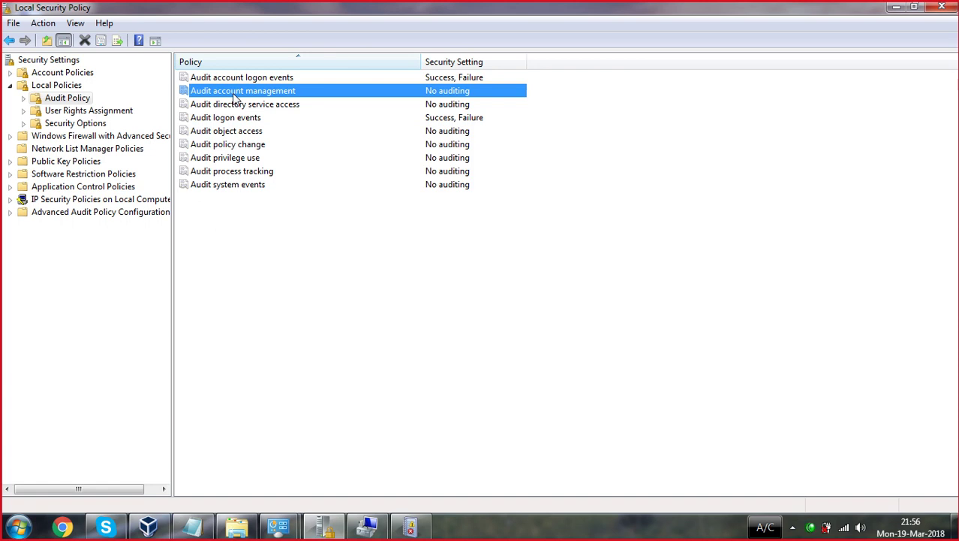
double_click(235, 95)
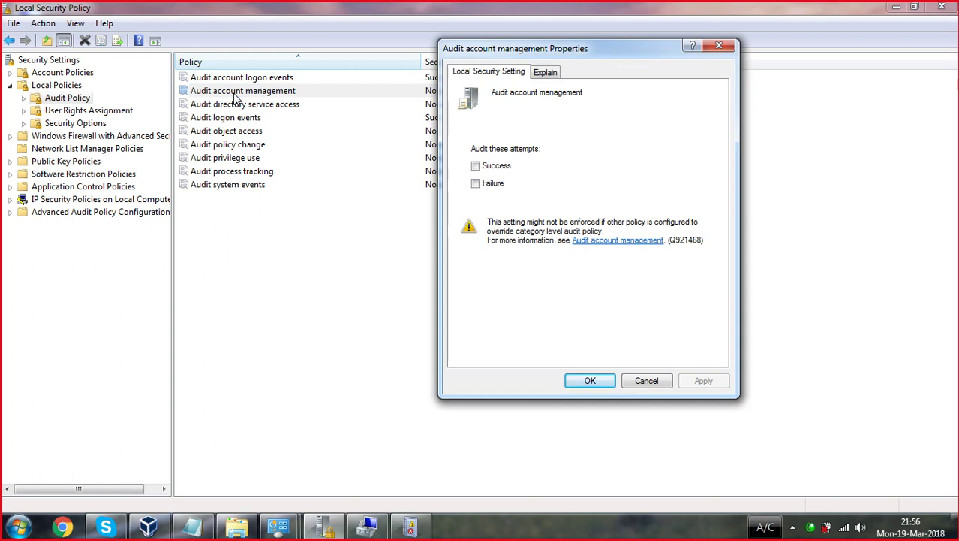
click(476, 166)
click(476, 184)
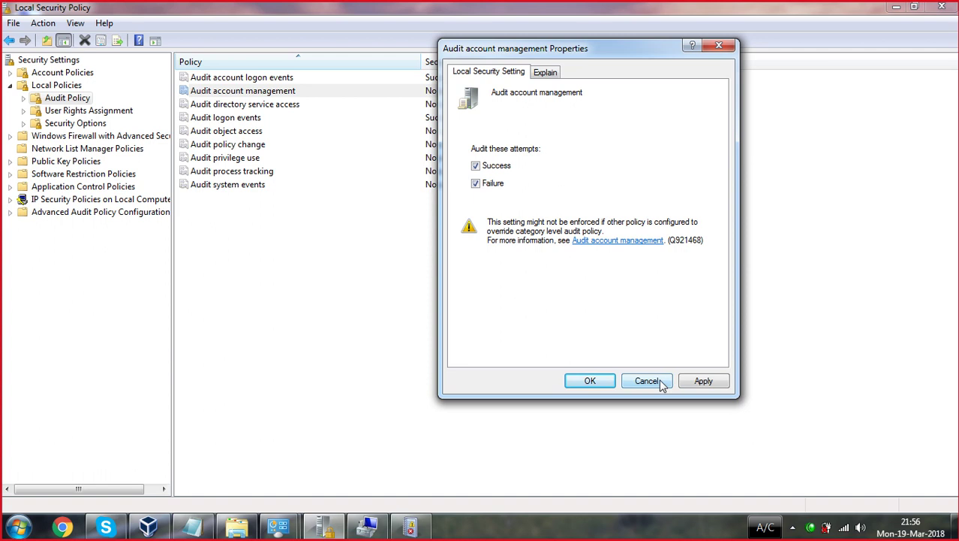
click(704, 381)
click(599, 383)
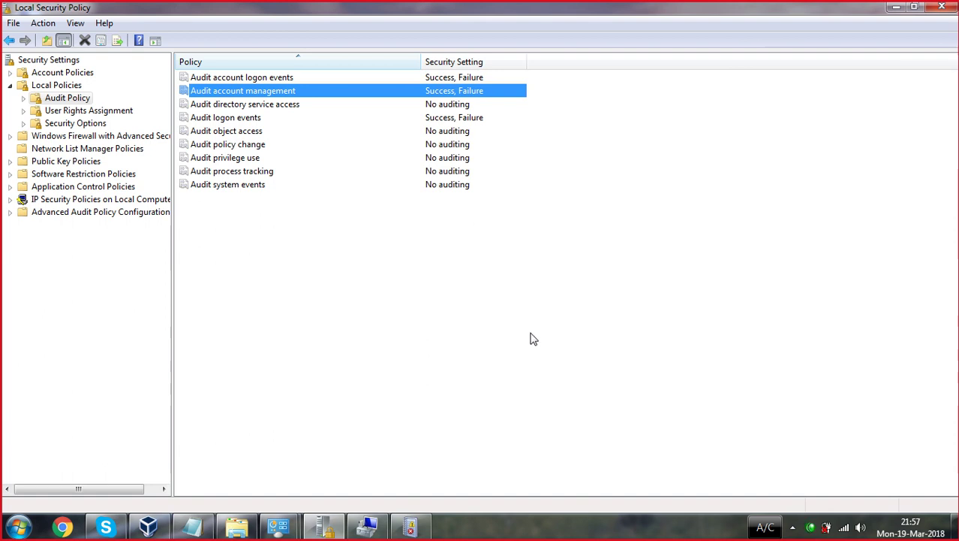
Enable both Success and Failure auditing for the Audit directory service access policy
double_click(212, 105)
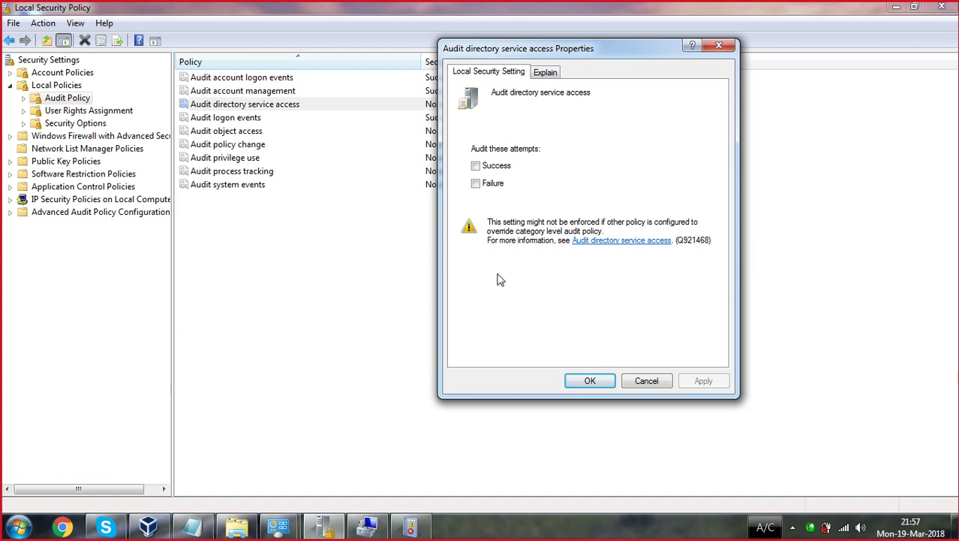
click(475, 166)
click(478, 185)
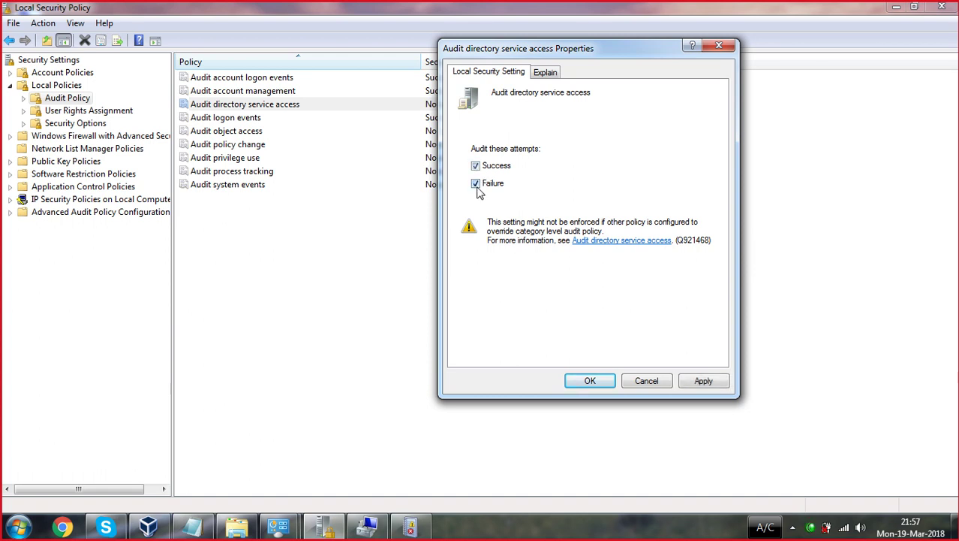
click(703, 381)
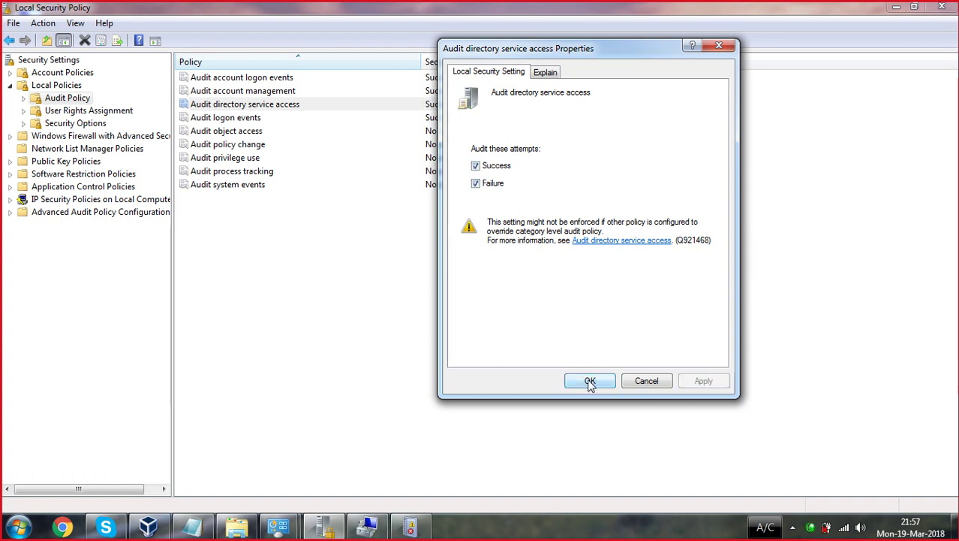
click(590, 381)
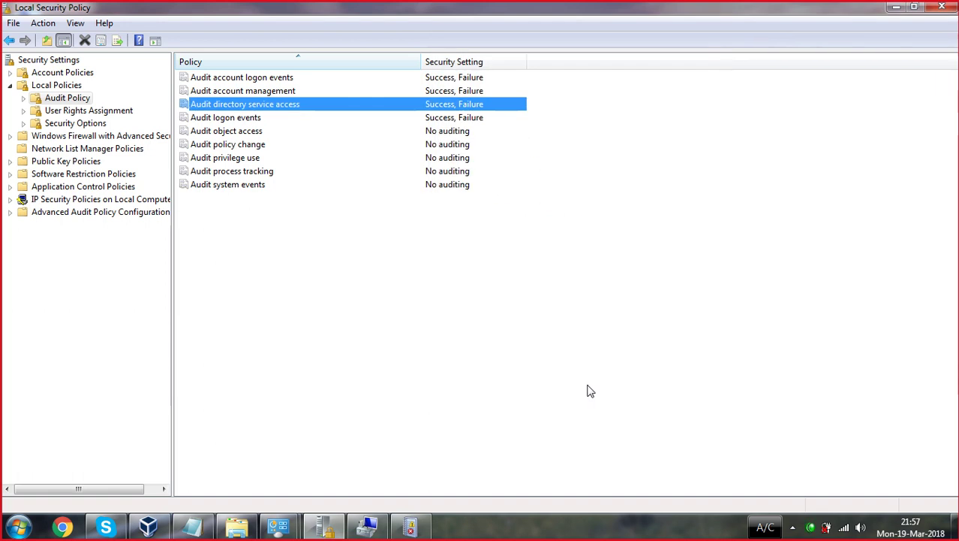
click(591, 533)
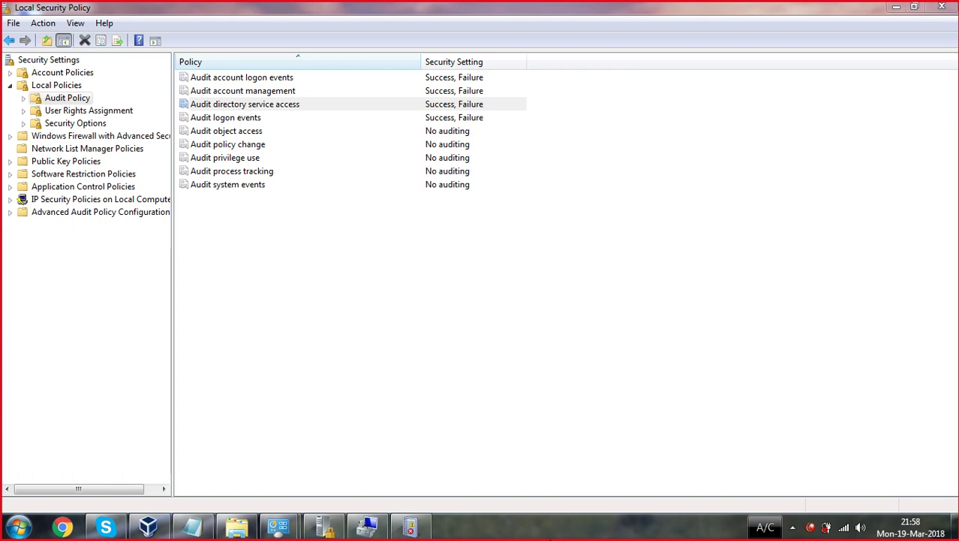
click(232, 132)
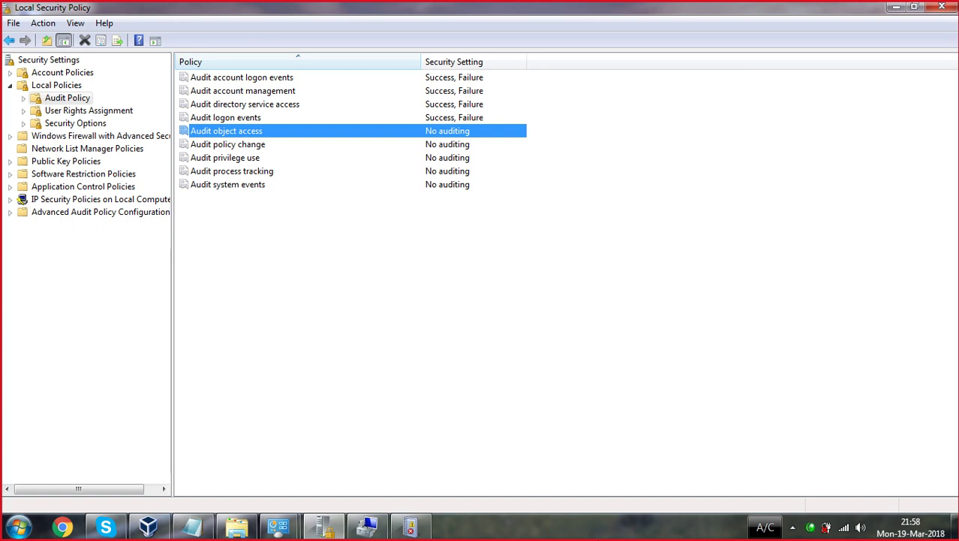
click(596, 536)
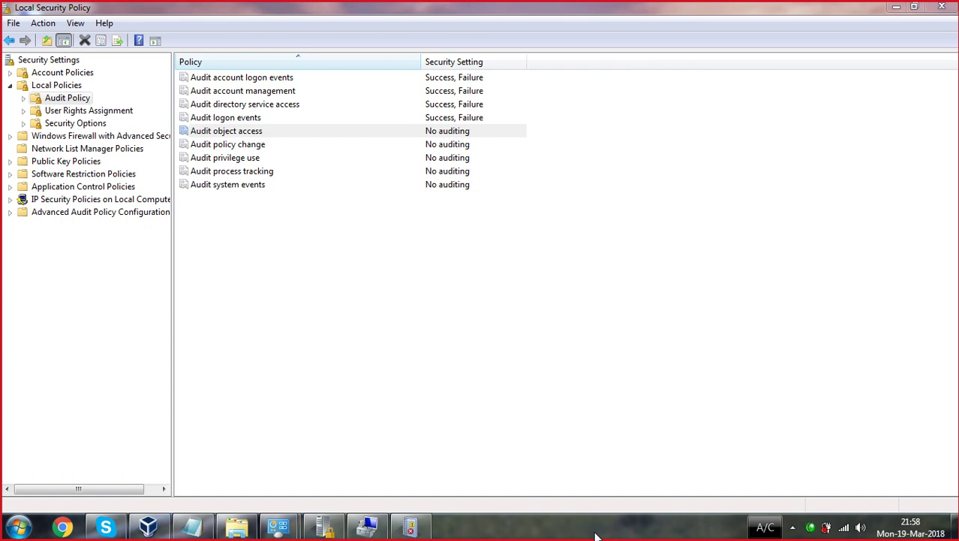
double_click(241, 146)
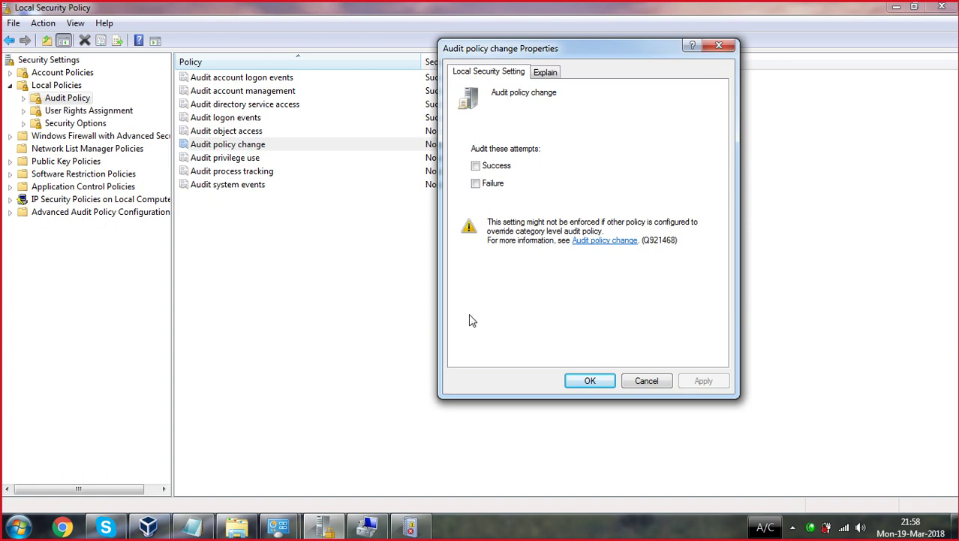
click(476, 166)
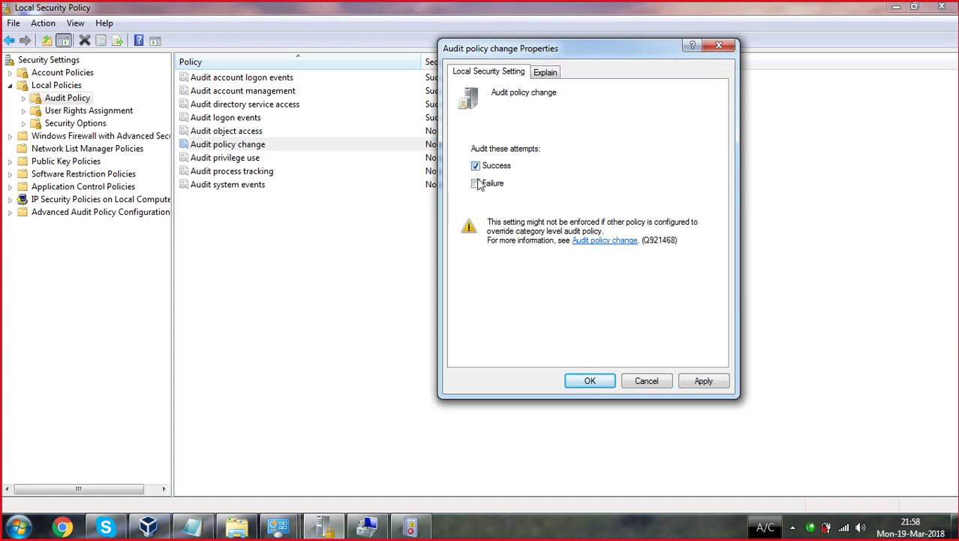
click(477, 184)
click(721, 47)
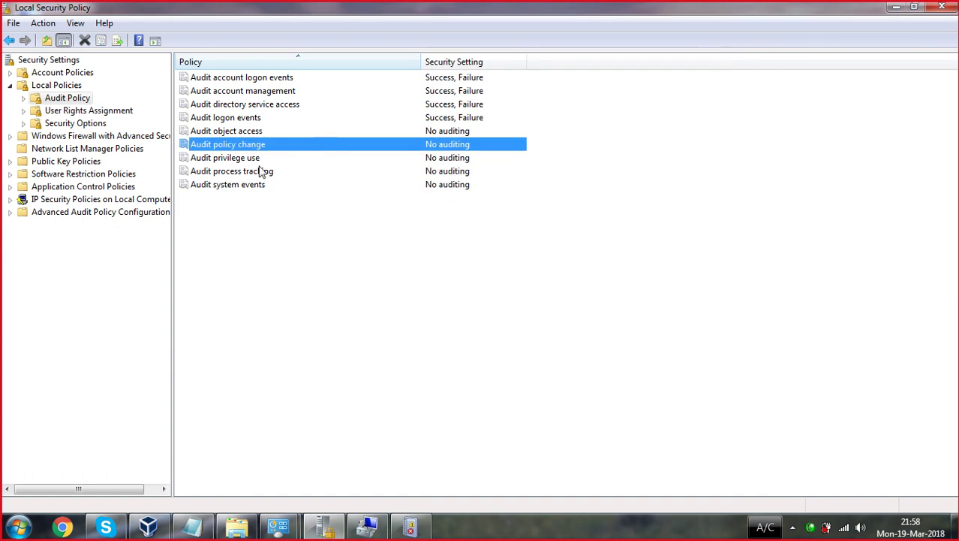
Read the explanation of the Audit privilege use policy and close its properties without changing the setting
double_click(240, 161)
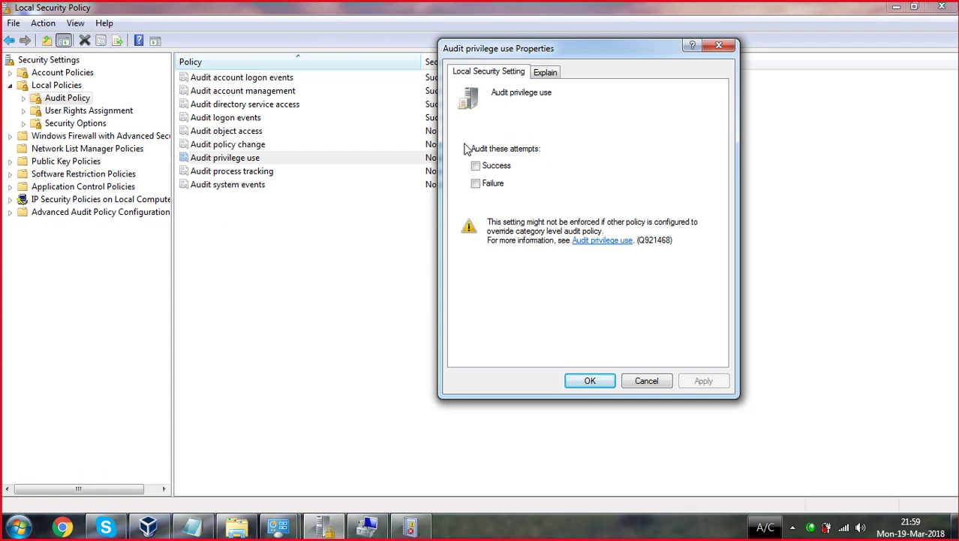
click(552, 76)
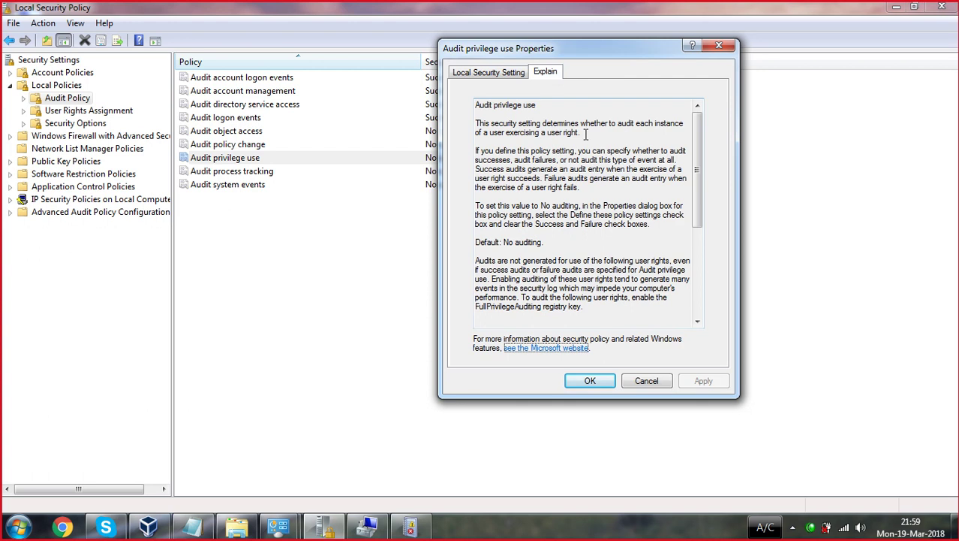
click(718, 45)
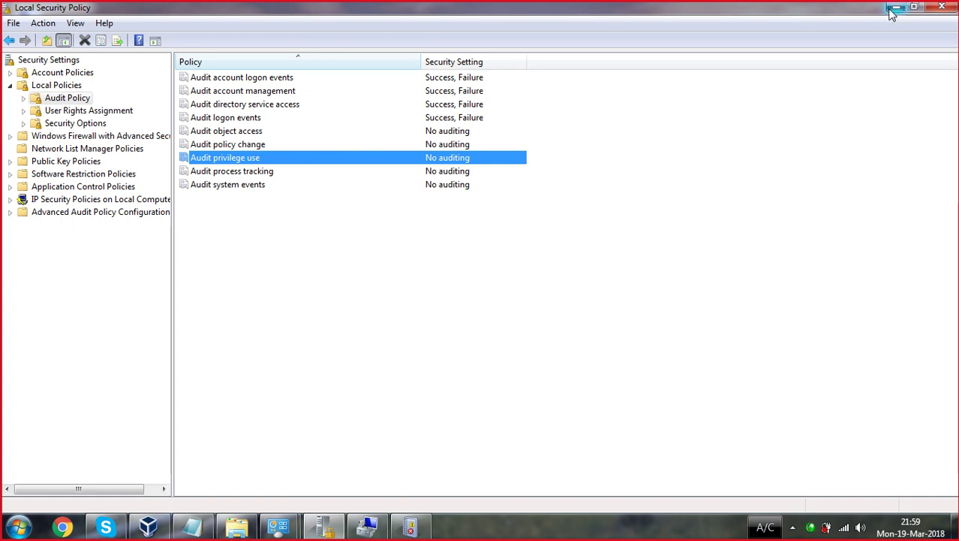
Switch to the untitled Notepad document and delete all of its text
click(196, 528)
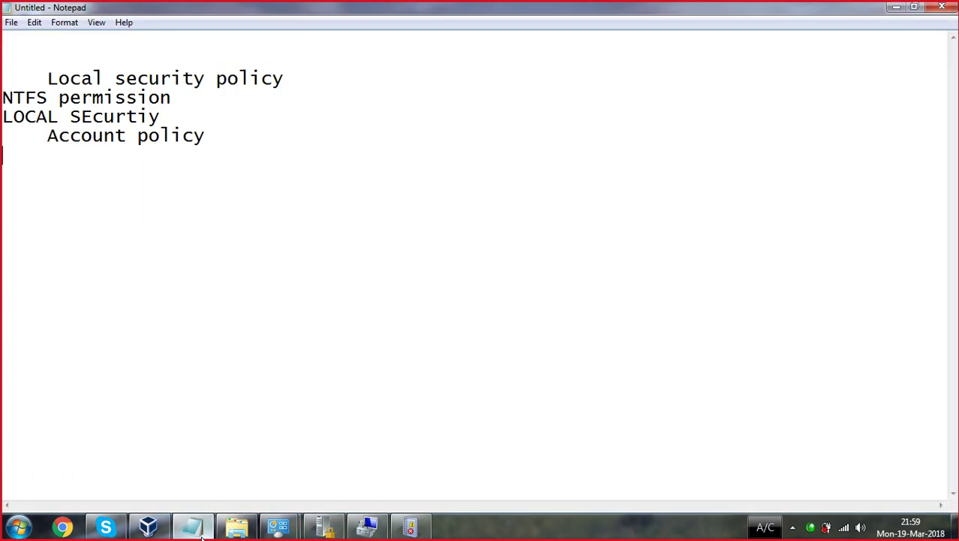
key(ctrl+a)
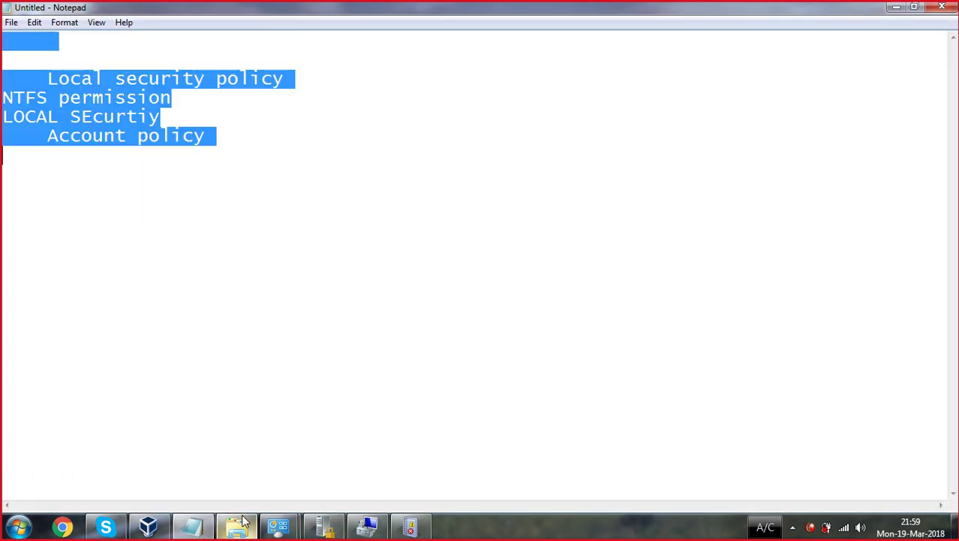
key(Delete)
mouse_move(242, 521)
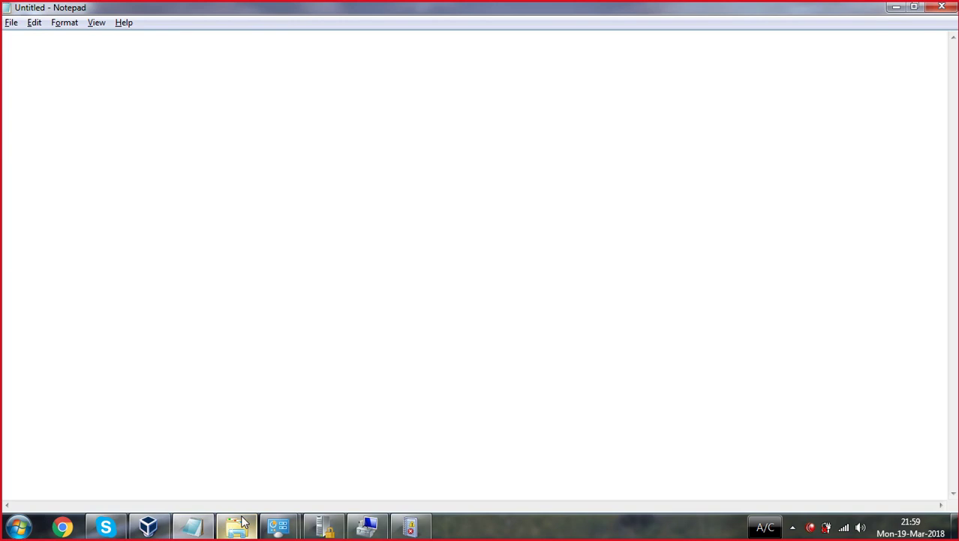
Draw a red on-screen sketch linking a user to Read, with Modify and Delete boxed and ticked, and clear the drawing
key(ctrl+2)
mouse_move(117, 145)
mouse_down()
mouse_move(109, 160)
mouse_move(112, 148)
mouse_move(129, 141)
mouse_move(132, 154)
mouse_move(152, 138)
mouse_move(146, 125)
mouse_move(218, 145)
mouse_up()
mouse_move(262, 123)
mouse_down()
mouse_move(268, 149)
mouse_move(296, 146)
mouse_move(298, 154)
mouse_move(312, 128)
mouse_move(336, 124)
mouse_move(338, 101)
mouse_move(365, 136)
mouse_up()
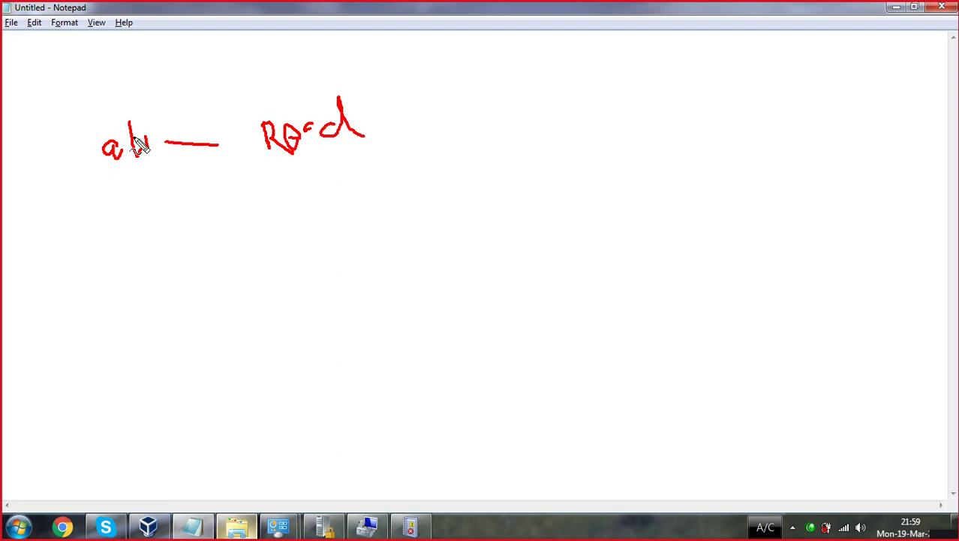
mouse_move(89, 89)
mouse_down()
mouse_move(114, 103)
mouse_move(96, 110)
mouse_up()
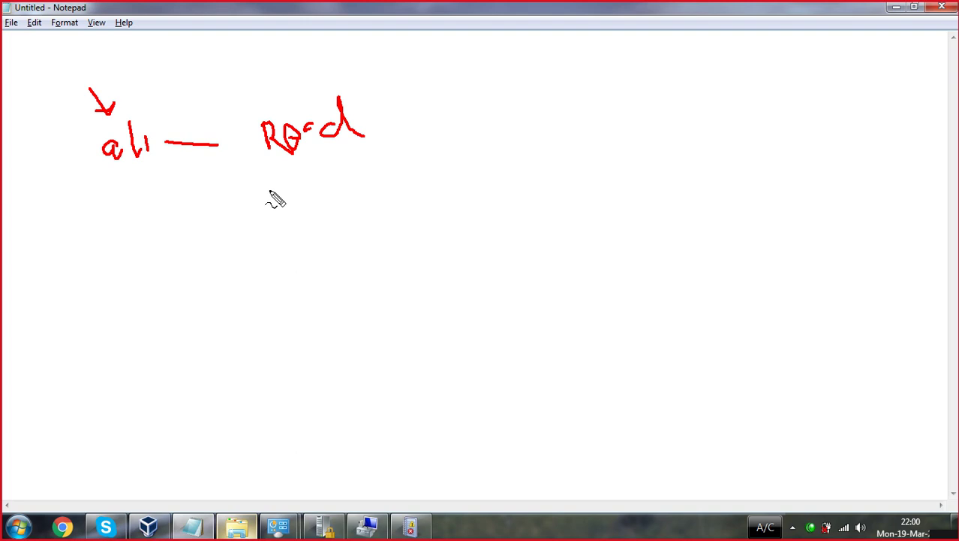
mouse_move(271, 192)
mouse_down()
mouse_move(273, 209)
mouse_move(289, 193)
mouse_move(350, 190)
mouse_move(349, 172)
mouse_move(382, 176)
mouse_up()
mouse_move(318, 235)
mouse_down()
mouse_move(324, 254)
mouse_move(369, 235)
mouse_move(391, 198)
mouse_move(402, 219)
mouse_move(392, 218)
mouse_up()
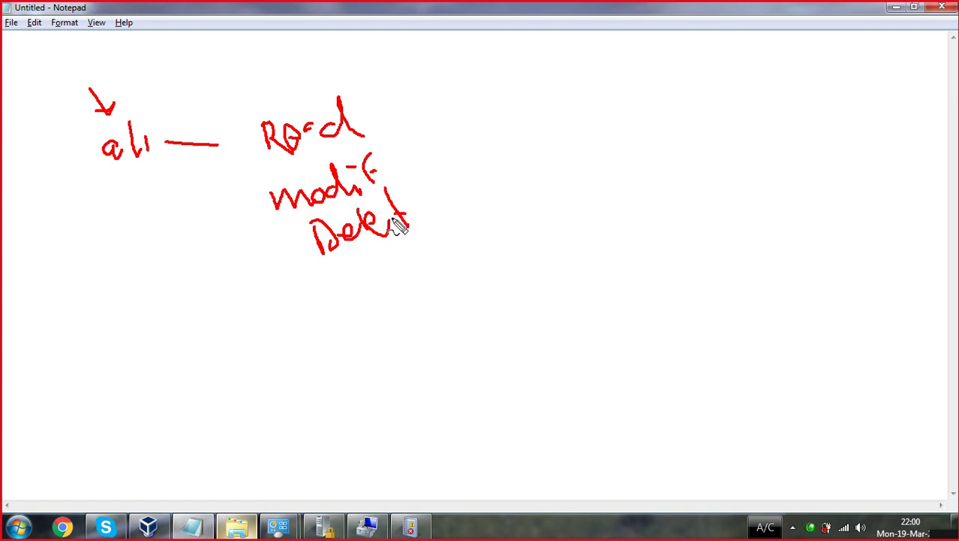
mouse_move(250, 201)
mouse_down()
mouse_move(259, 222)
mouse_move(353, 268)
mouse_move(435, 251)
mouse_move(429, 138)
mouse_move(399, 135)
mouse_move(253, 178)
mouse_move(249, 203)
mouse_up()
drag(449, 193, 542, 154)
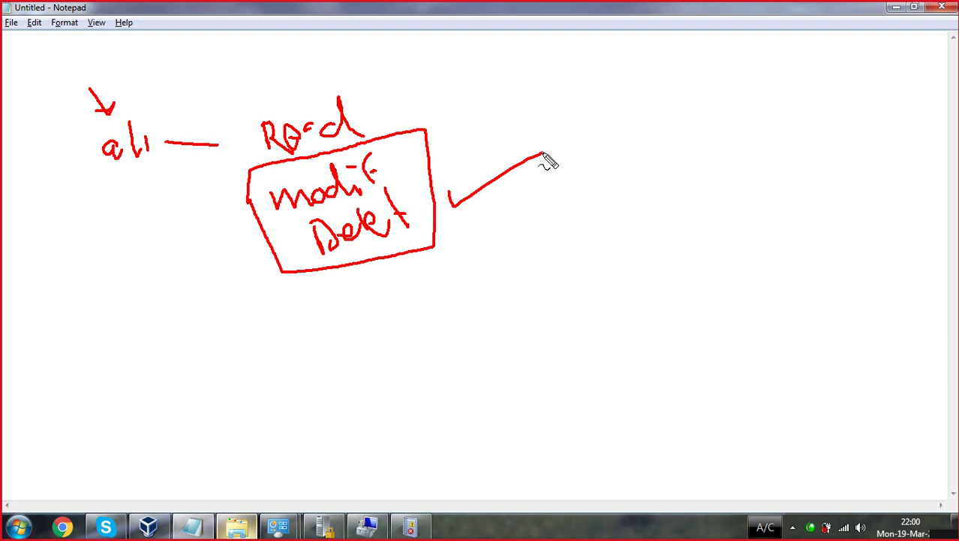
key(Escape)
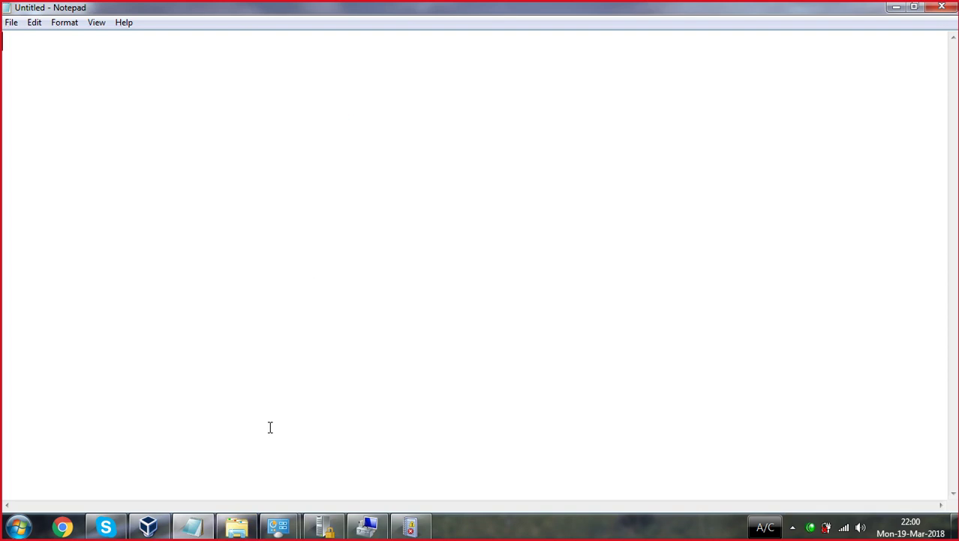
Return to Local Security Policy, read the explanation of the Audit process tracking policy, and close its properties without changing the setting
click(323, 527)
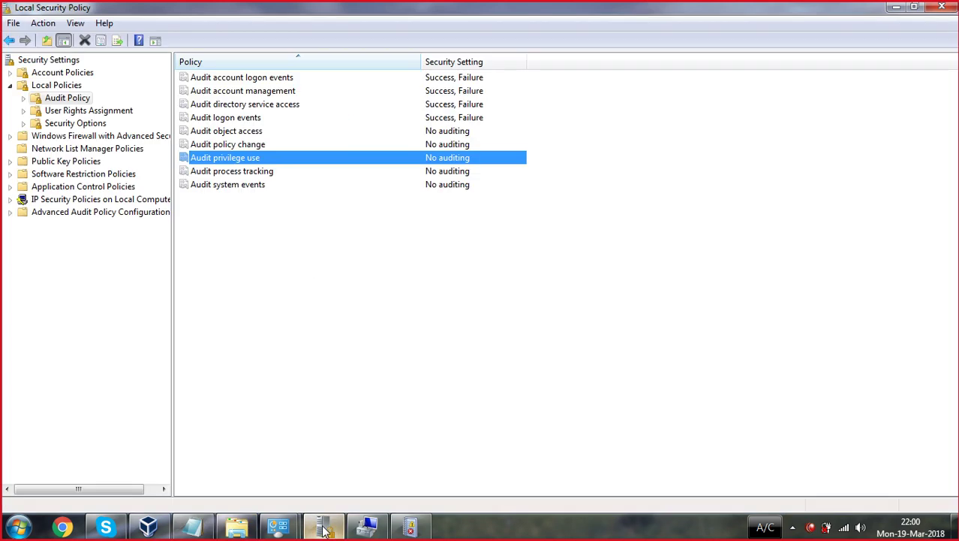
double_click(225, 173)
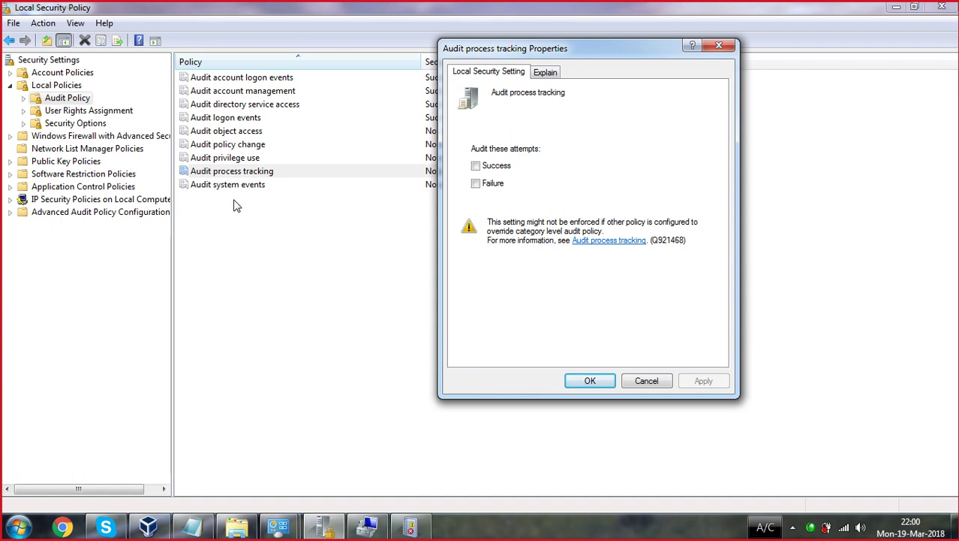
click(718, 46)
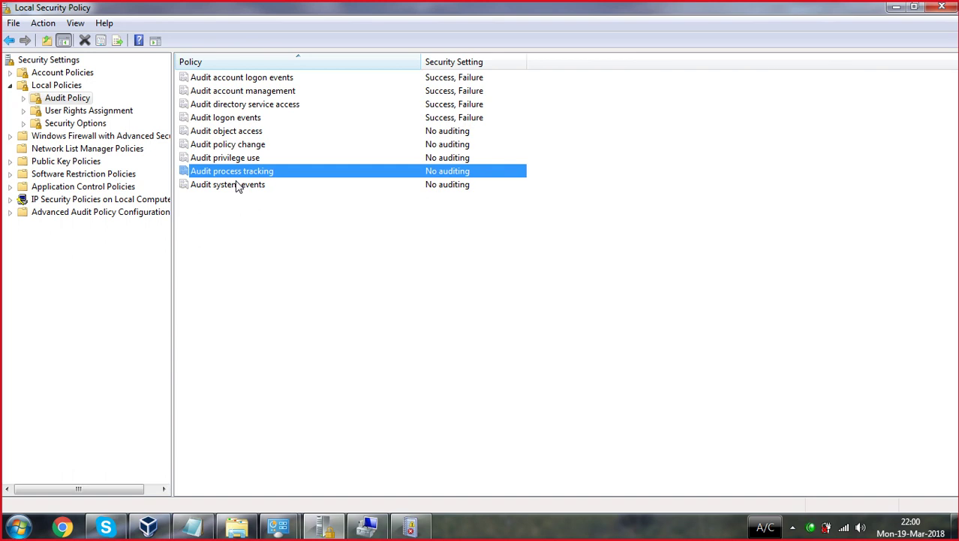
double_click(249, 172)
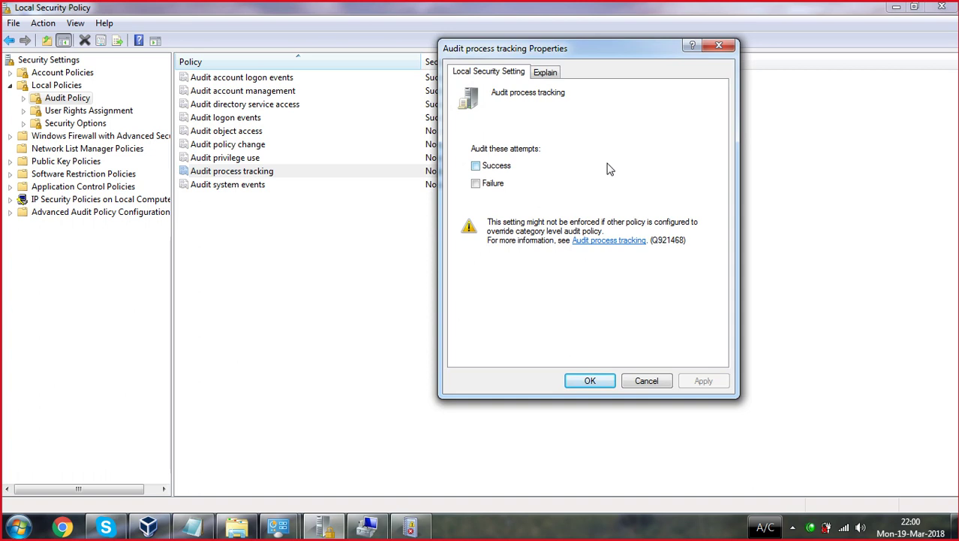
click(546, 74)
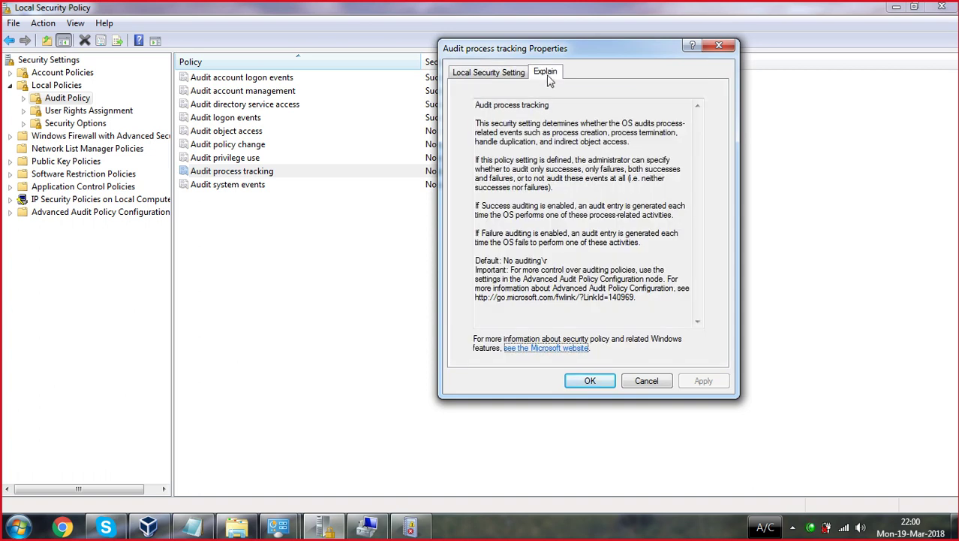
click(718, 49)
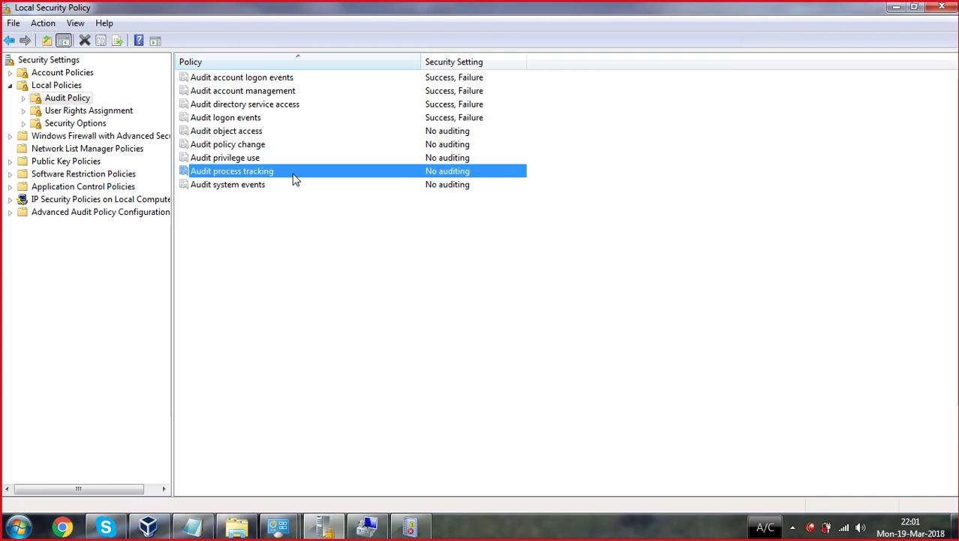
View the Success and Failure options of the Audit system events policy and close its properties without changing them
double_click(234, 186)
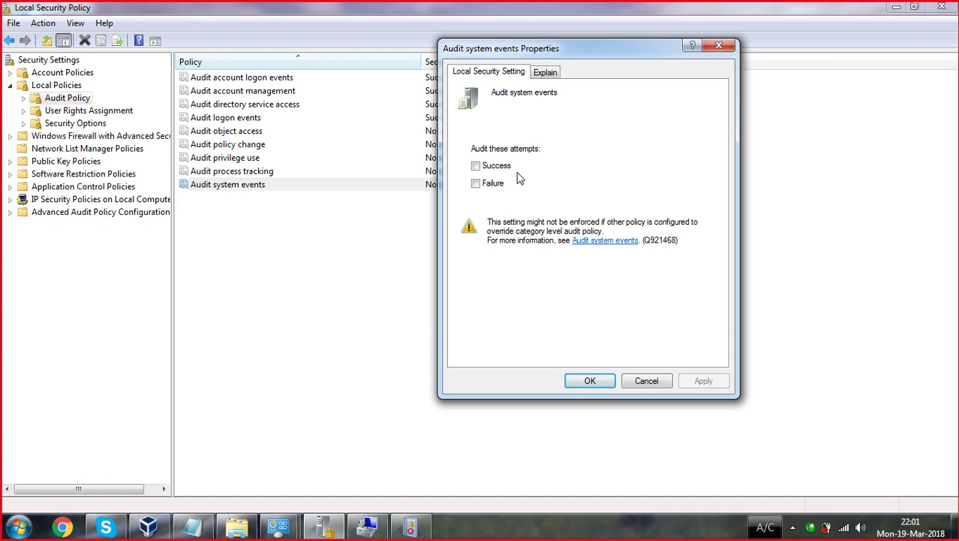
click(718, 50)
click(488, 212)
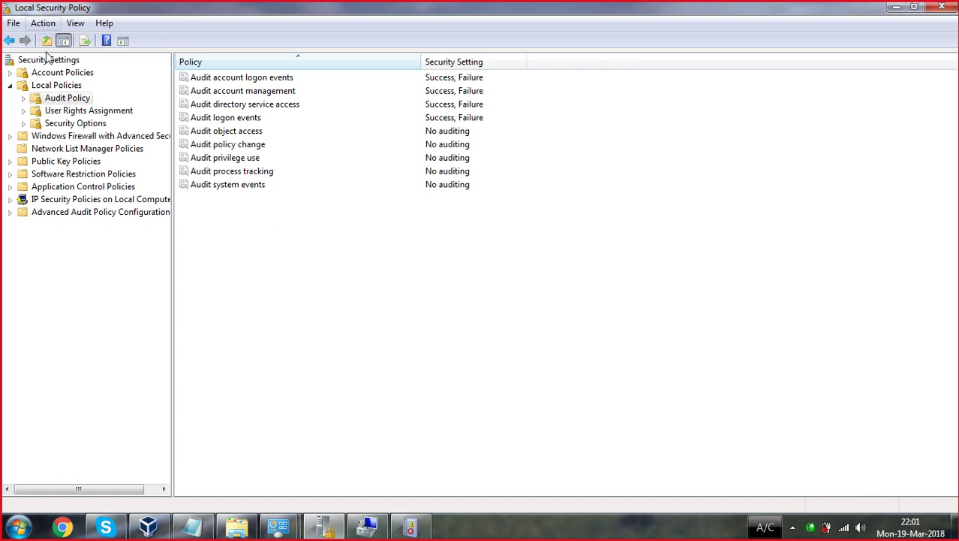
Display the User Rights Assignment policies and minimize Local Security Policy to reveal the blank Notepad document
click(84, 113)
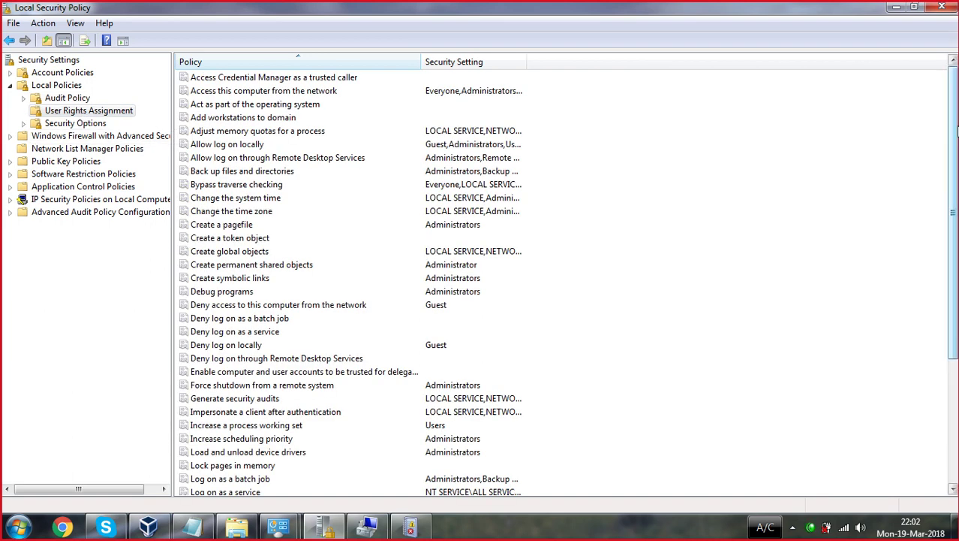
mouse_move(957, 132)
mouse_down()
mouse_move(955, 253)
mouse_move(941, 125)
mouse_up()
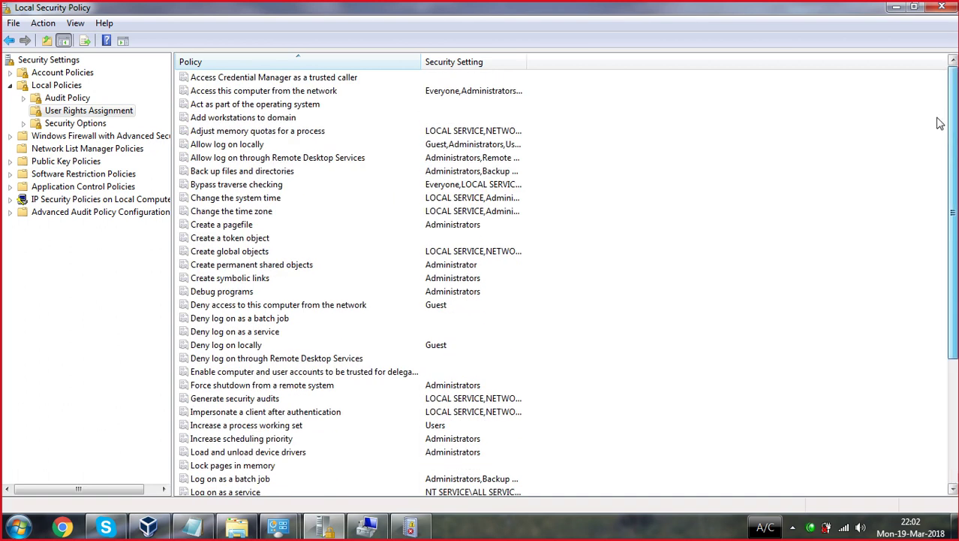
click(897, 7)
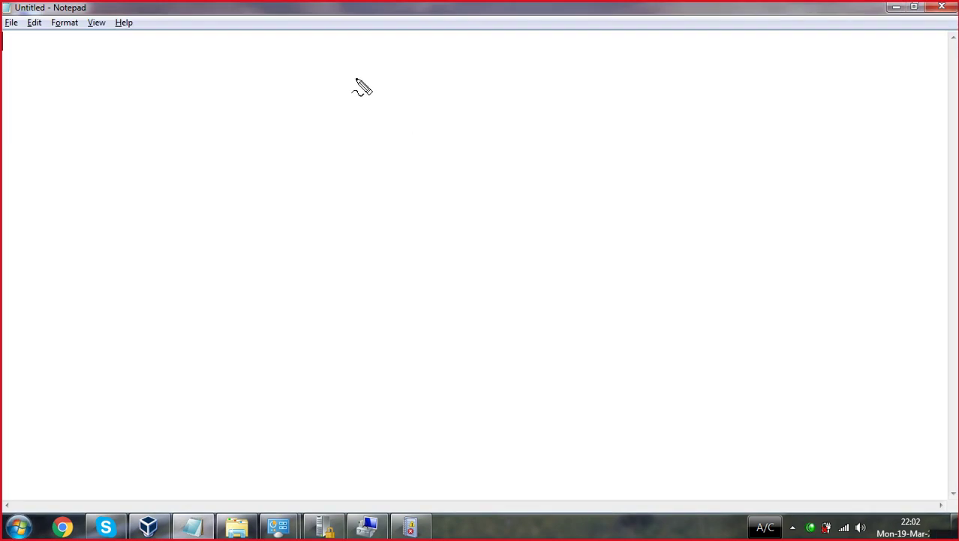
Draw an underlined "User" heading in red with a small circle beneath it on screen, and clear the drawing
mouse_move(356, 79)
mouse_down()
mouse_move(354, 100)
mouse_move(373, 70)
mouse_move(385, 91)
mouse_move(422, 58)
mouse_move(442, 66)
mouse_move(439, 58)
mouse_up()
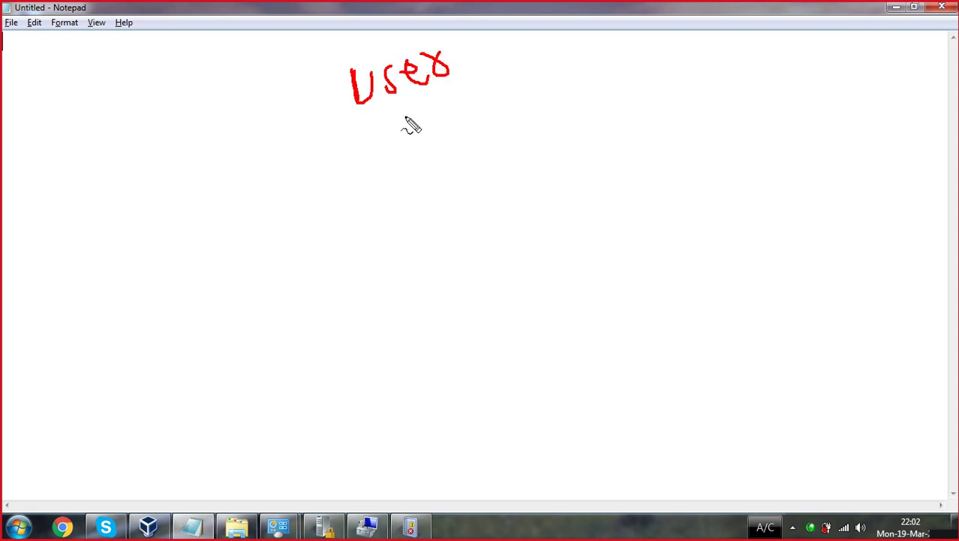
drag(289, 117, 490, 103)
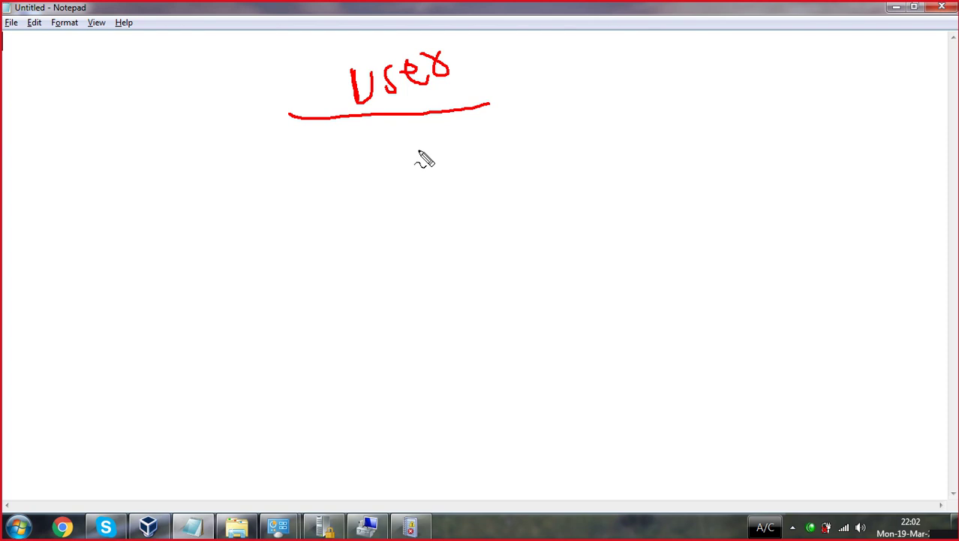
drag(422, 153, 427, 162)
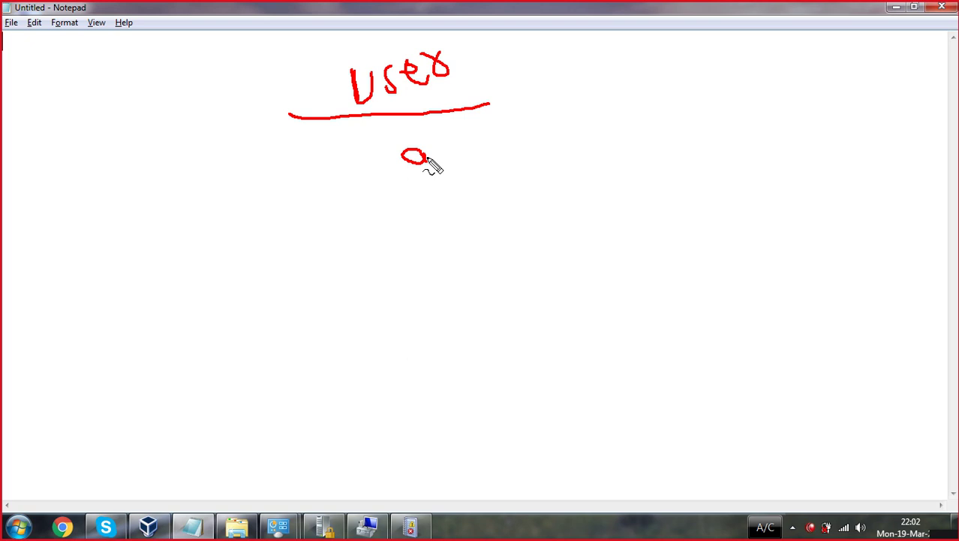
key(Escape)
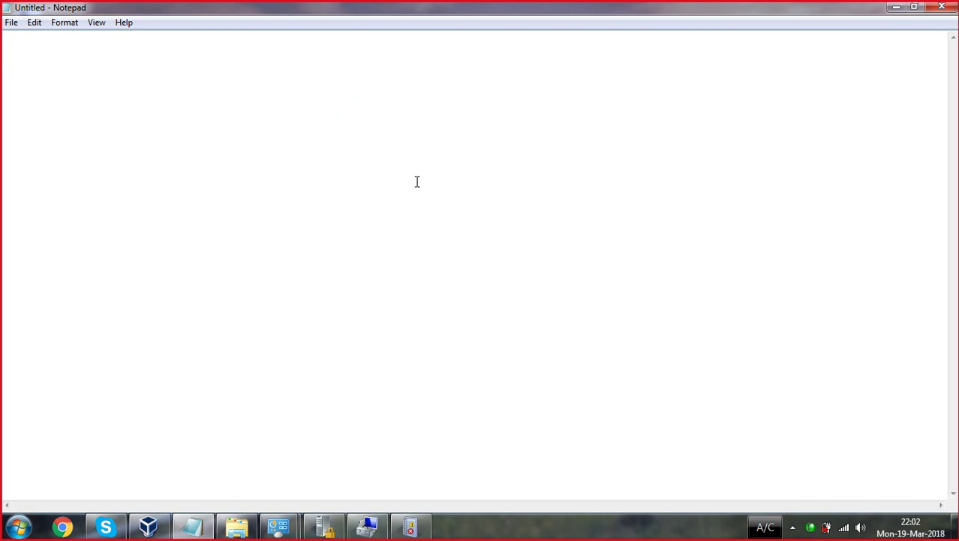
View the local user accounts in Computer Management, close that window and return to Local Security Policy
click(368, 526)
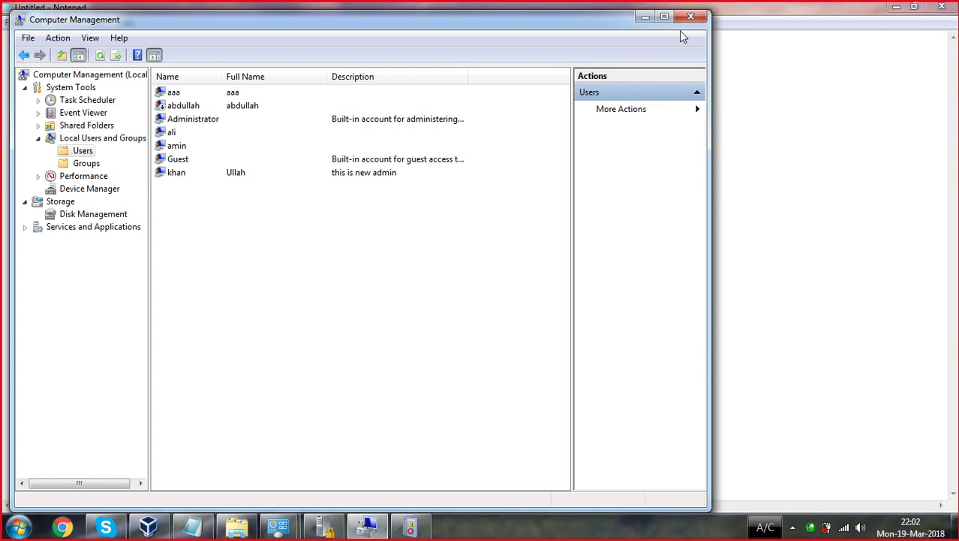
click(646, 17)
click(324, 525)
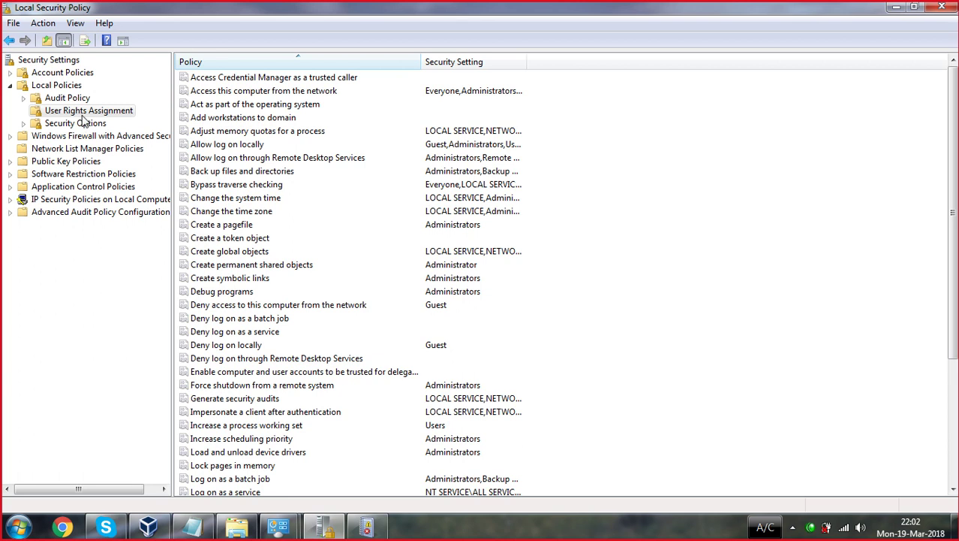
Look through the User Rights Assignment list and show the explanation of Access Credential Manager as a trusted caller
scroll(403, 184, down, 5)
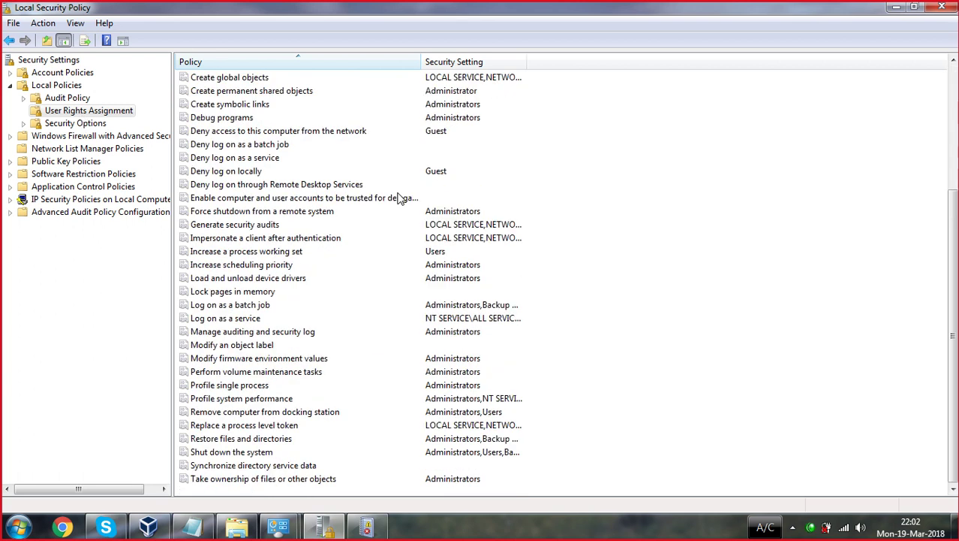
scroll(396, 202, up, 5)
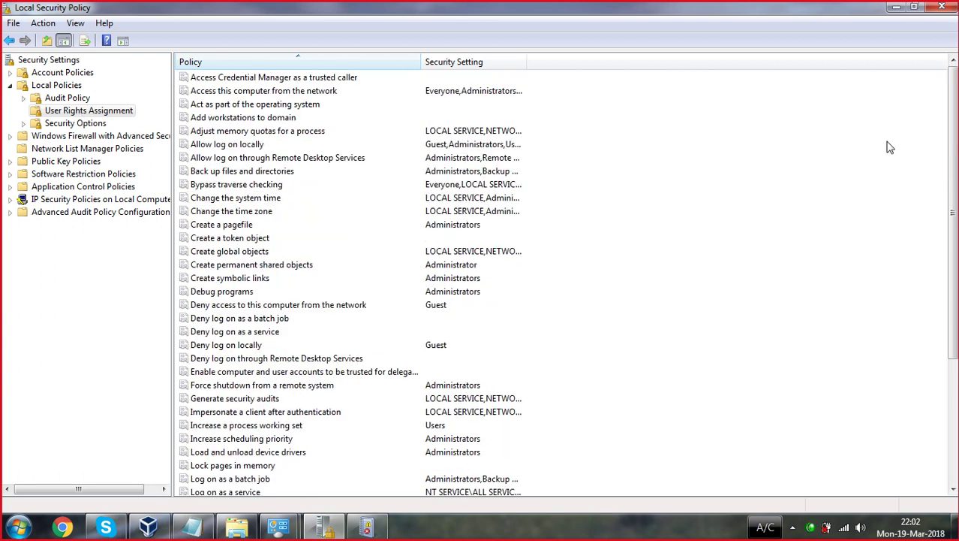
scroll(945, 146, down, 4)
scroll(944, 135, up, 4)
double_click(255, 83)
click(543, 75)
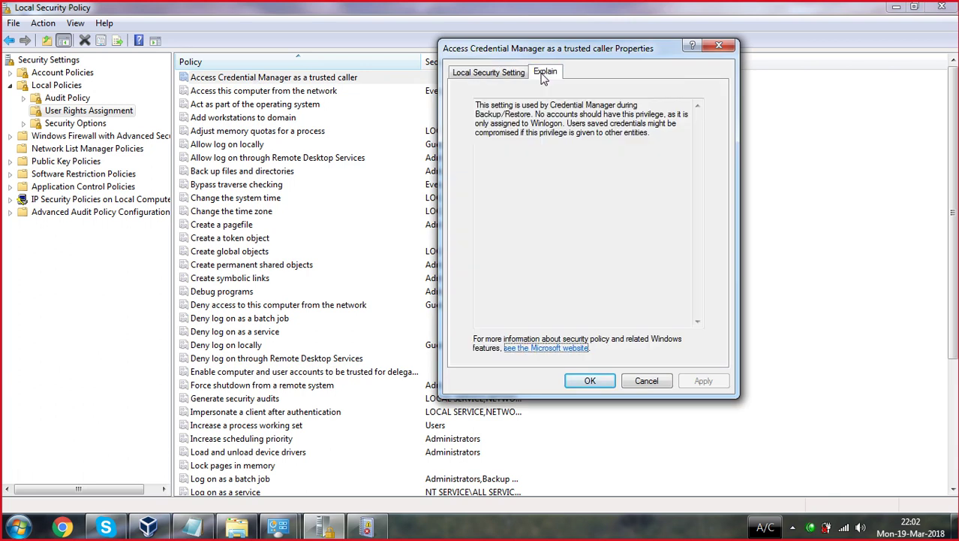
View the stored credentials in Control Panel's Credential Manager, minimize it, and close the open policy properties
click(18, 528)
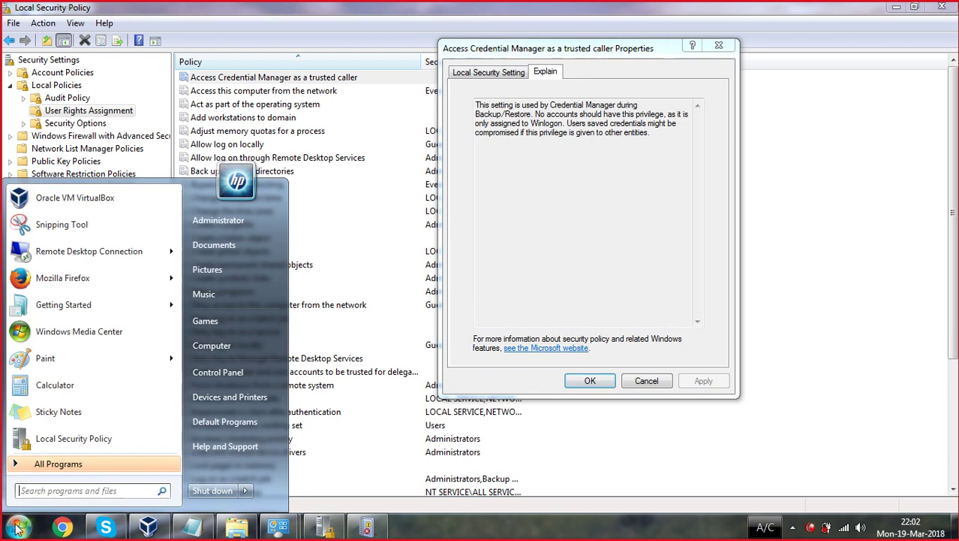
click(217, 370)
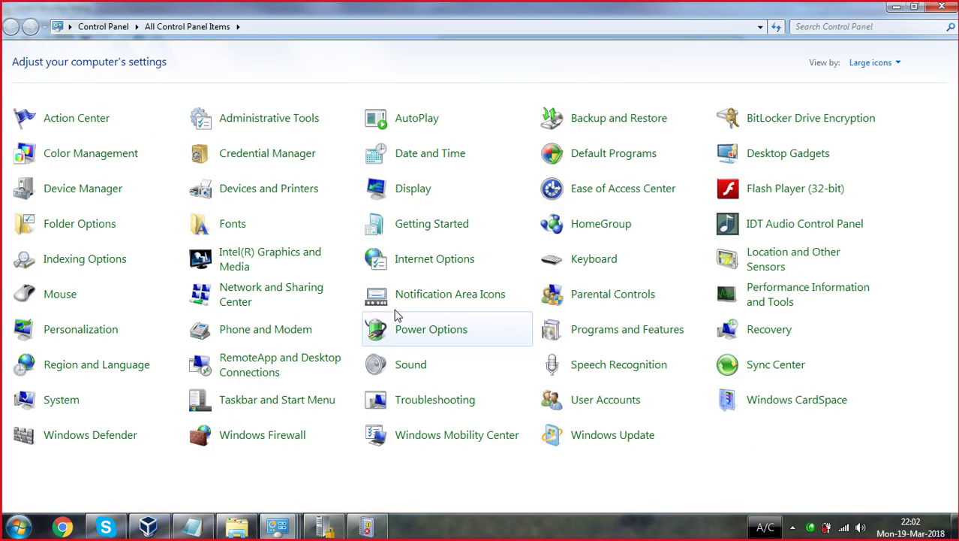
click(277, 158)
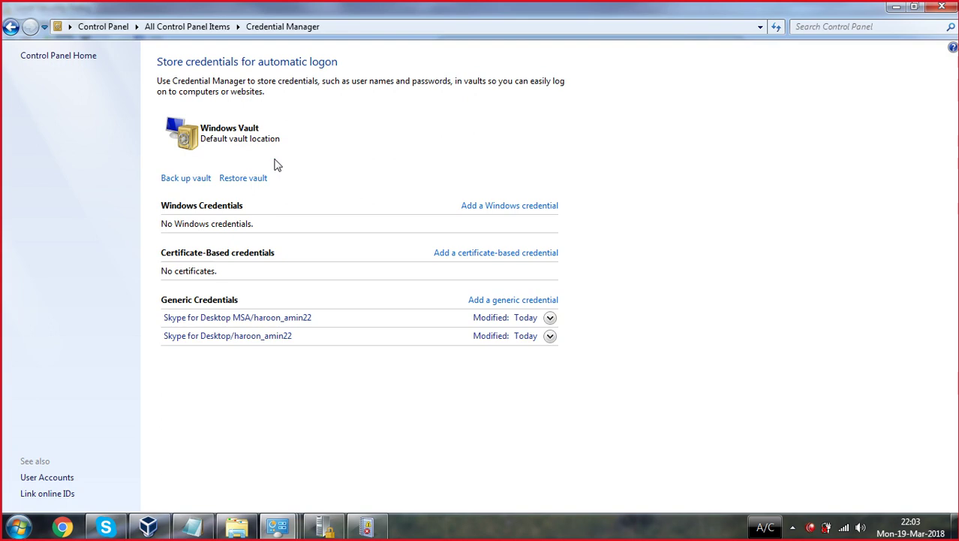
click(895, 7)
click(719, 46)
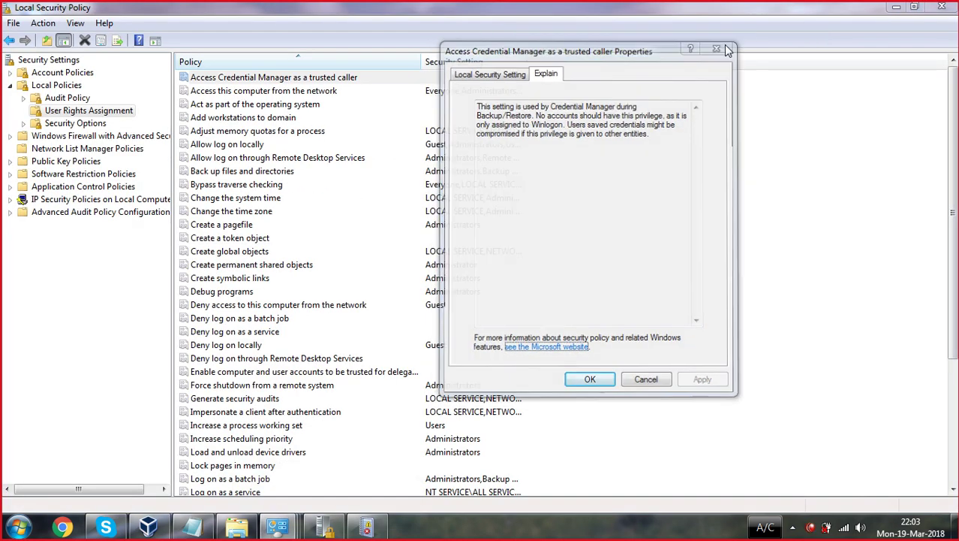
Look up the users and groups available for Access Credential Manager as a trusted caller, and close the dialogs without adding any
double_click(251, 79)
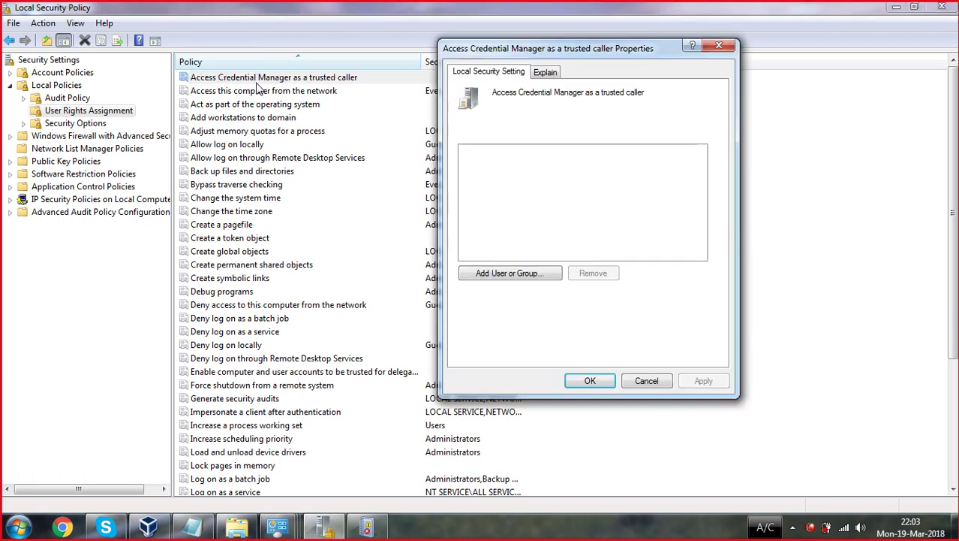
click(493, 275)
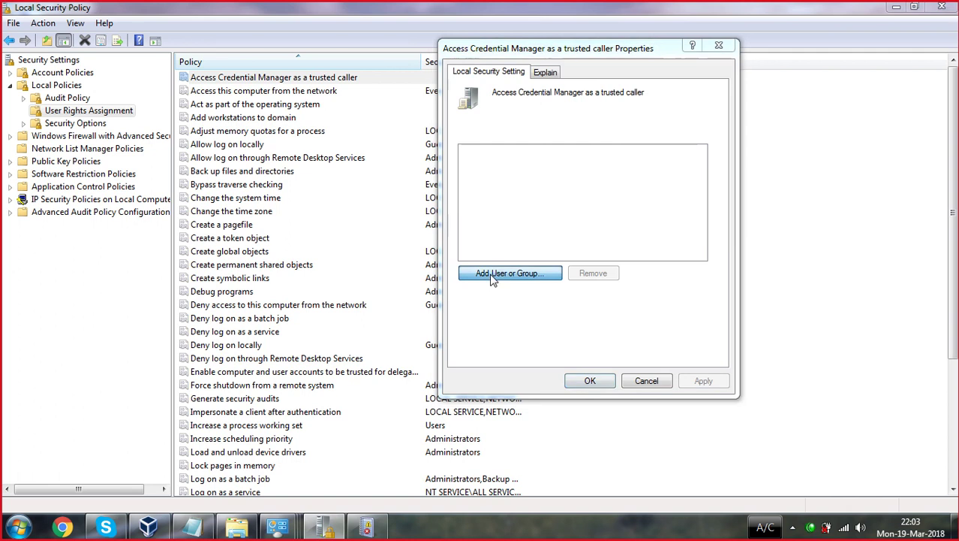
click(488, 222)
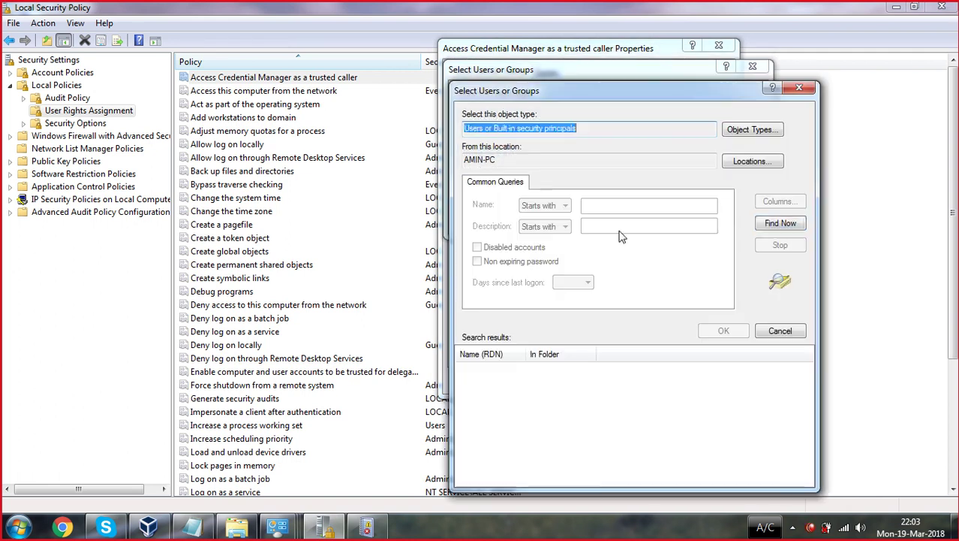
click(779, 223)
scroll(504, 418, down, 2)
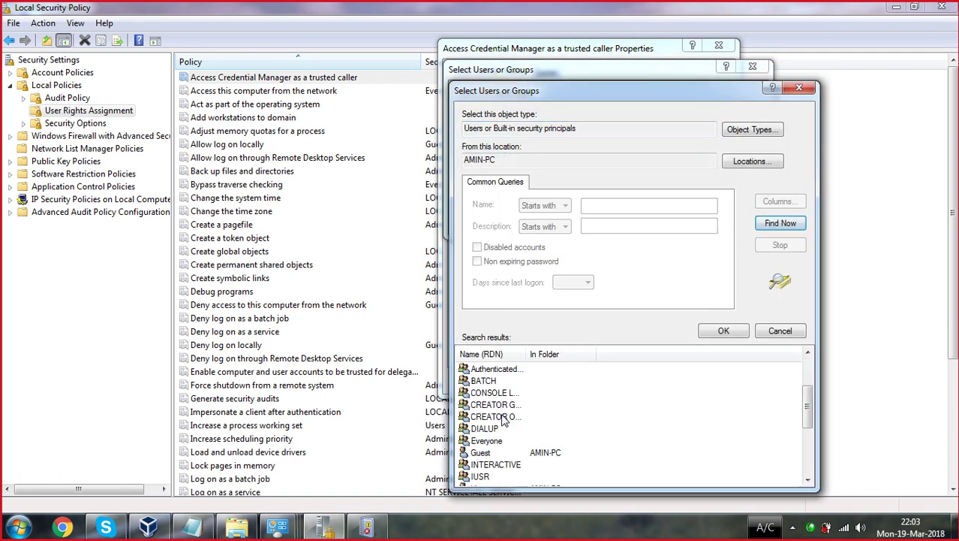
scroll(505, 419, up, 2)
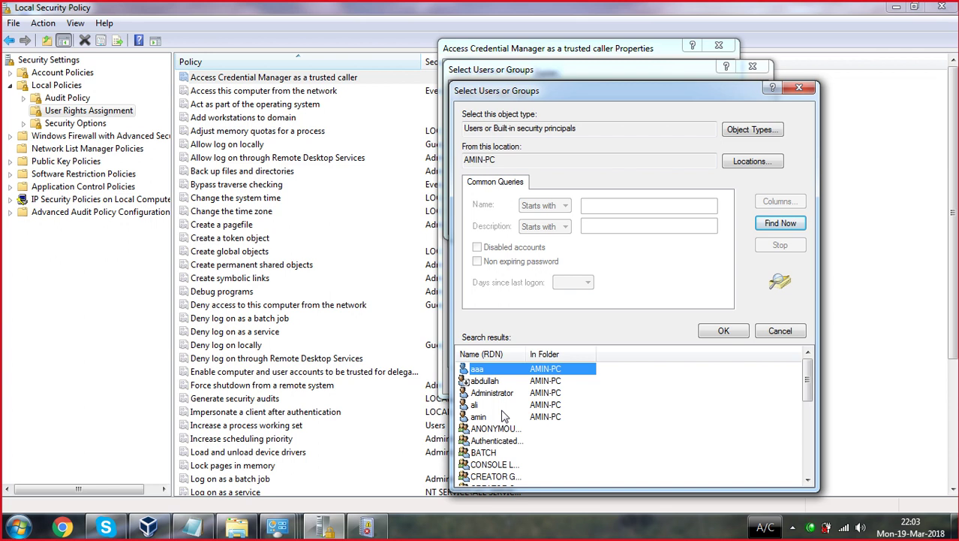
scroll(505, 415, down, 1)
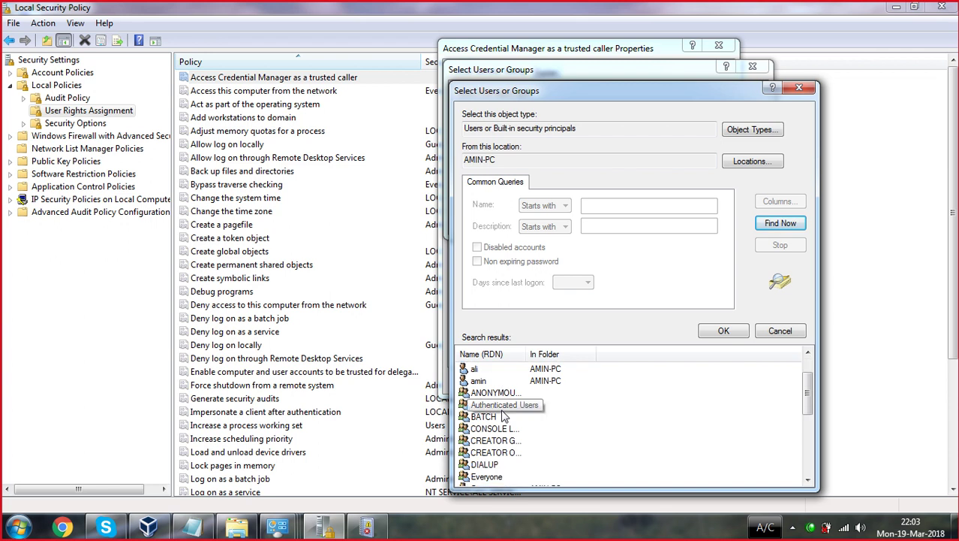
click(798, 88)
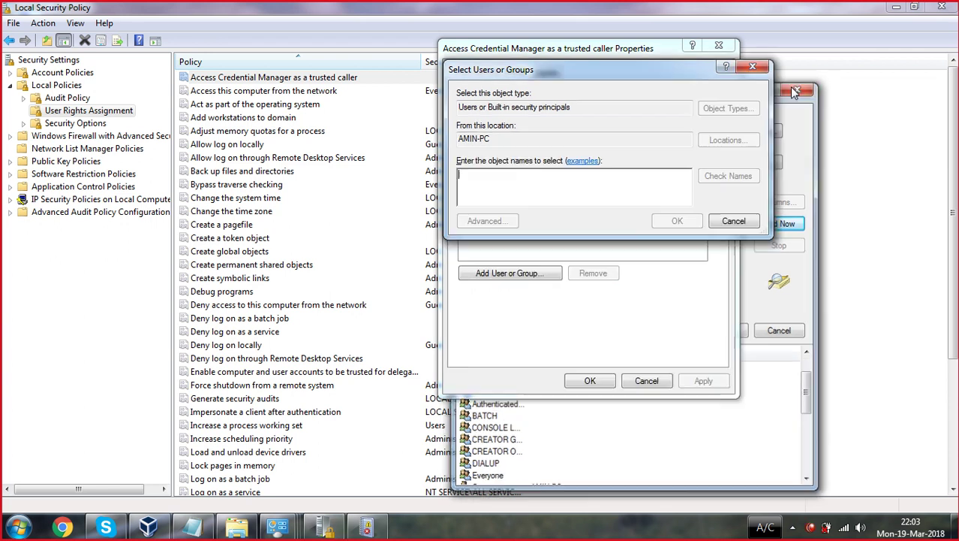
click(752, 66)
click(717, 44)
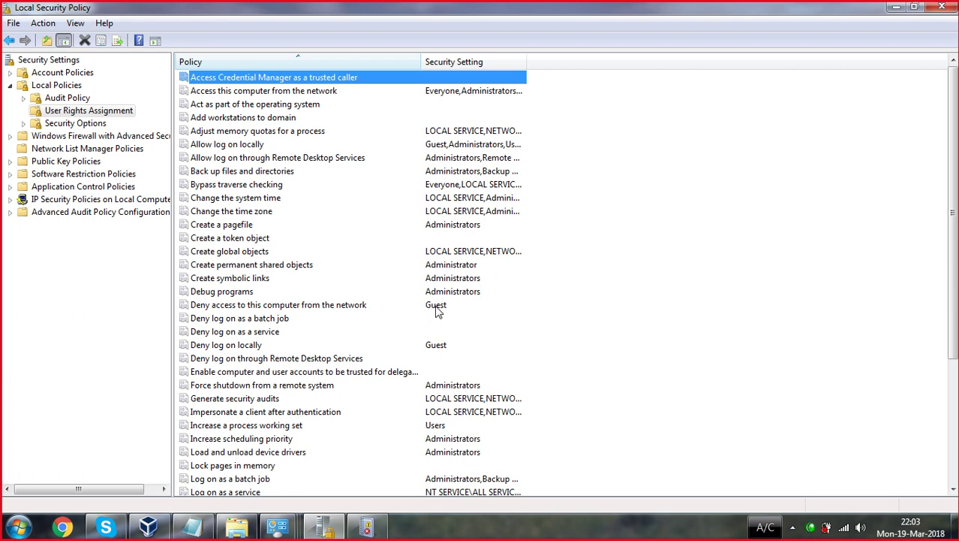
Reopen the Access Credential Manager as a trusted caller properties and reread the explanation of its backup and restore use
double_click(293, 81)
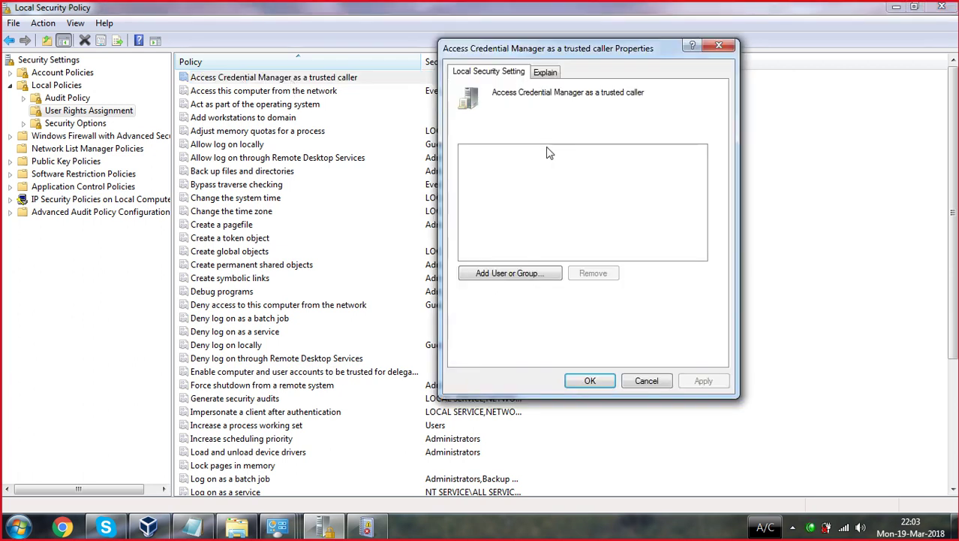
click(546, 73)
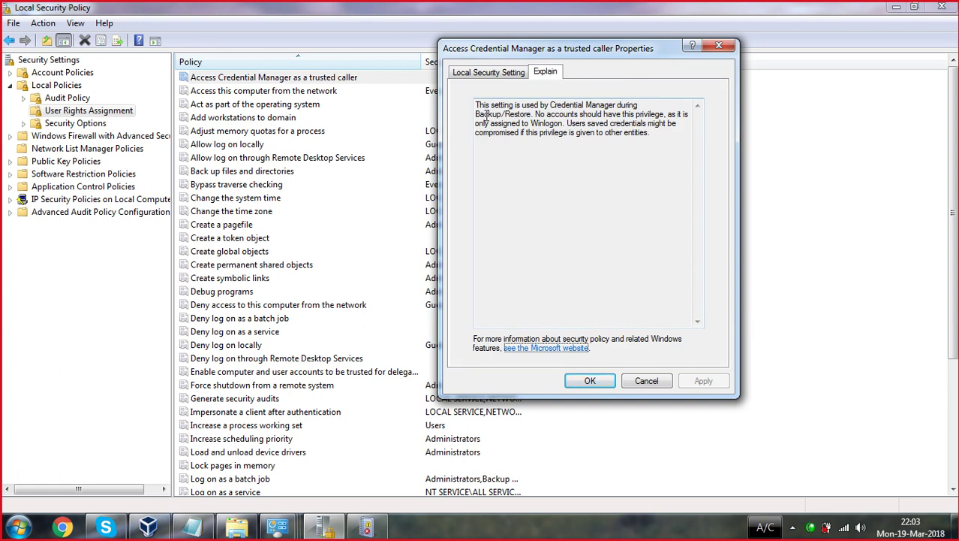
drag(476, 105, 551, 144)
click(596, 189)
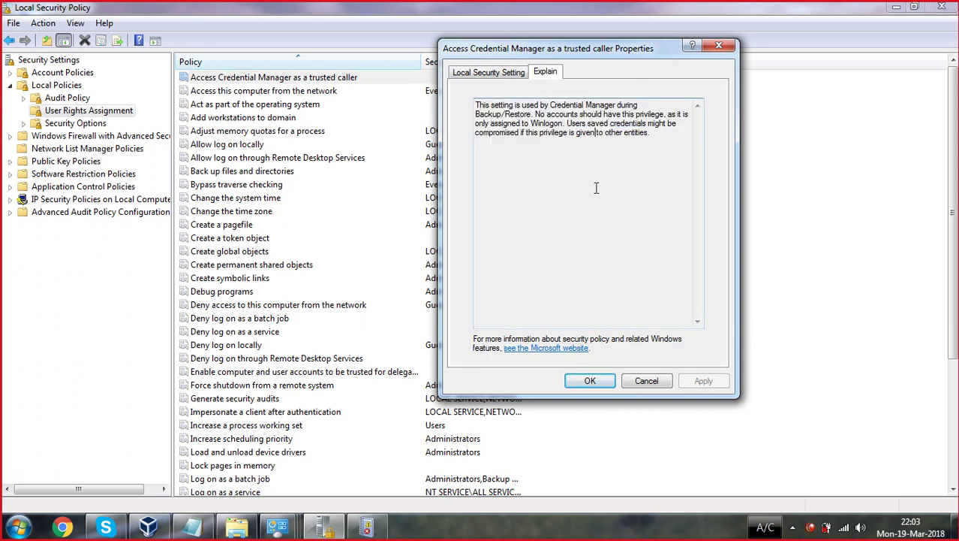
Open Credential Manager in Control Panel, and view the vault backup wizard and restore option without backing anything up
click(518, 530)
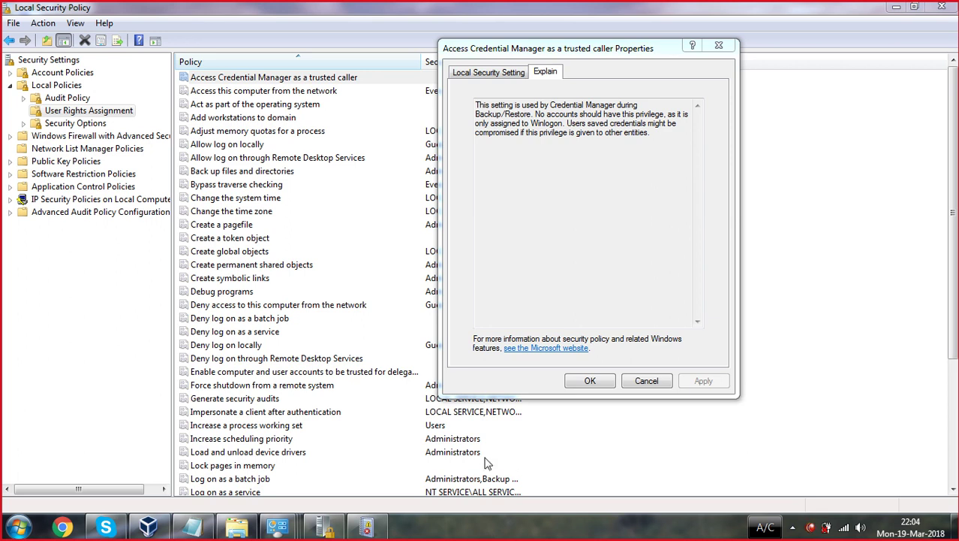
click(18, 525)
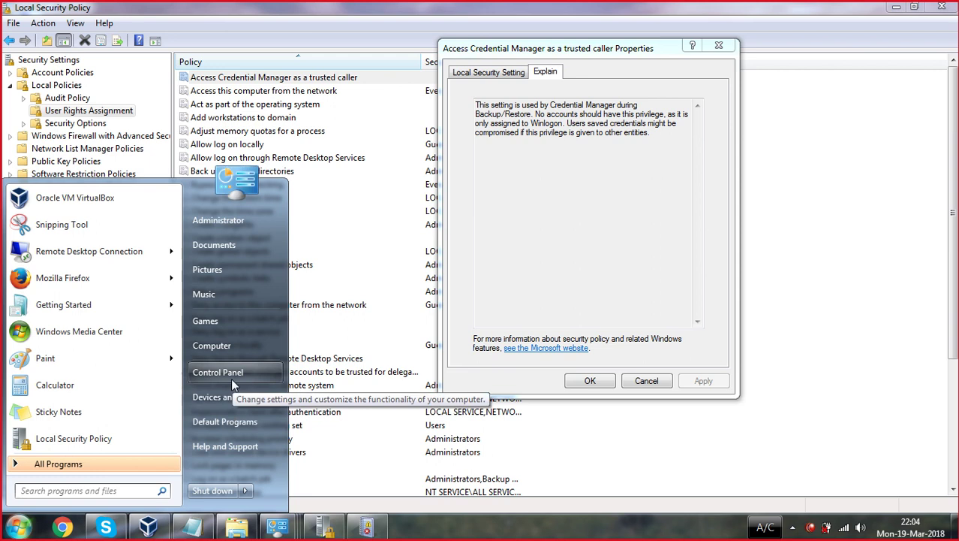
click(231, 378)
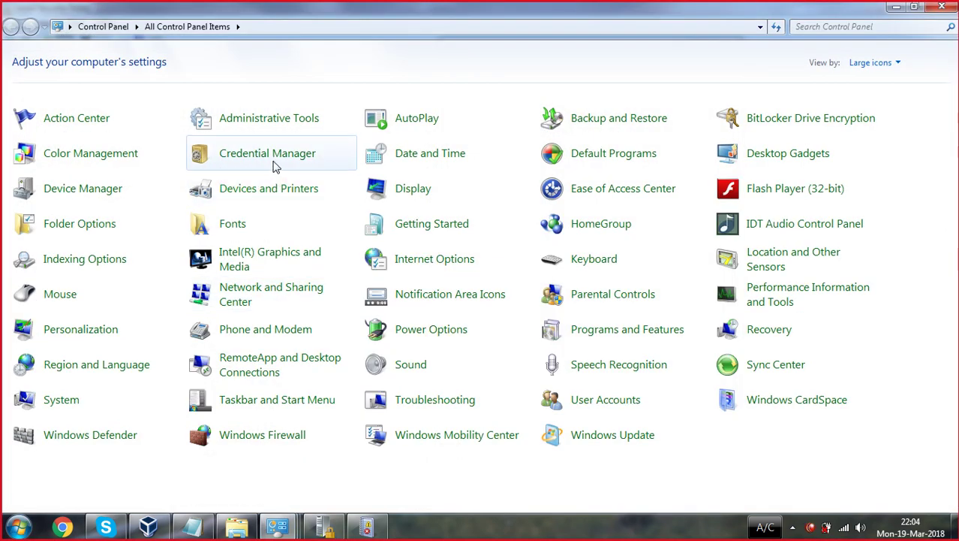
click(272, 160)
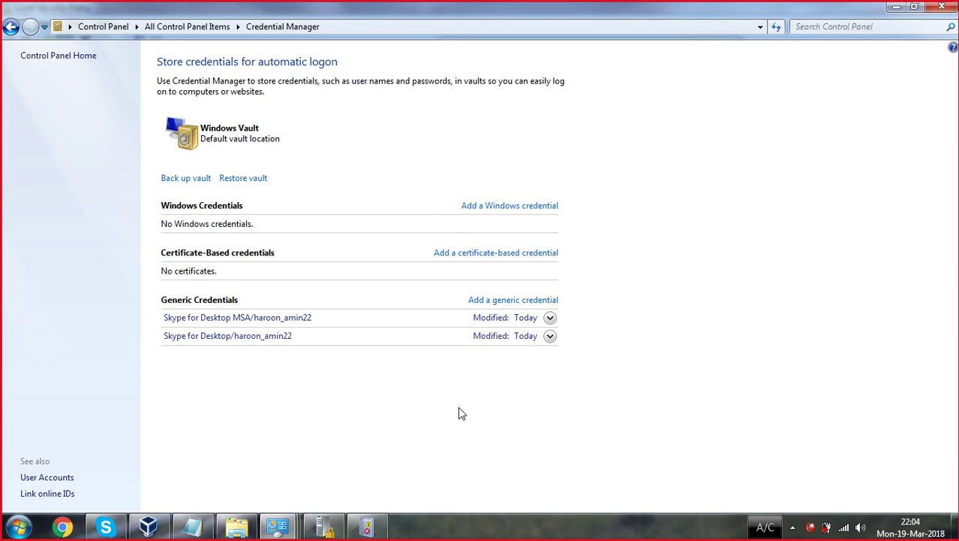
click(201, 183)
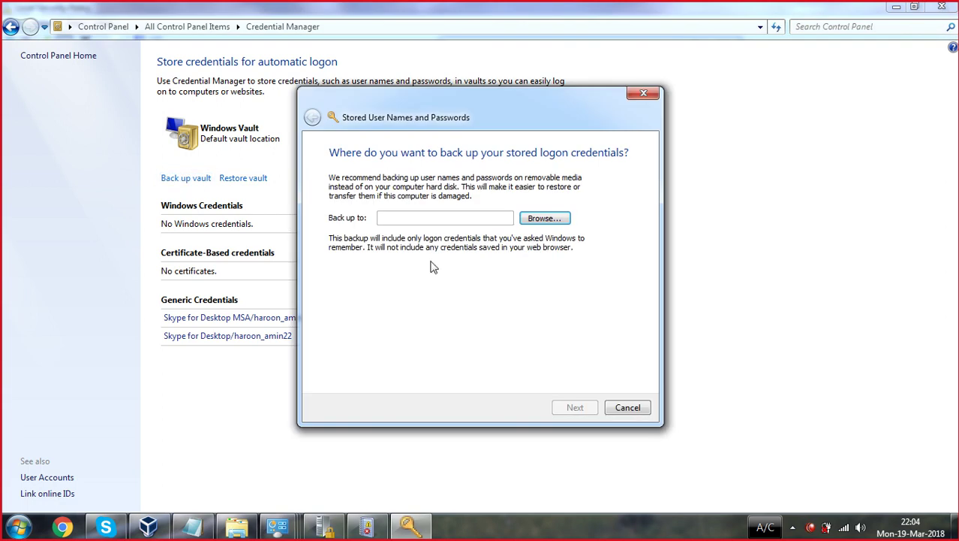
click(640, 98)
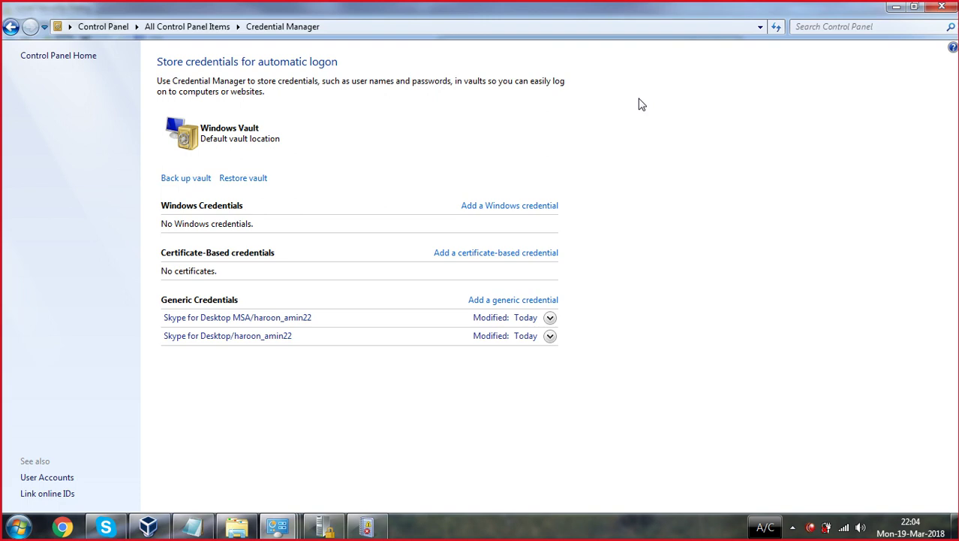
click(253, 178)
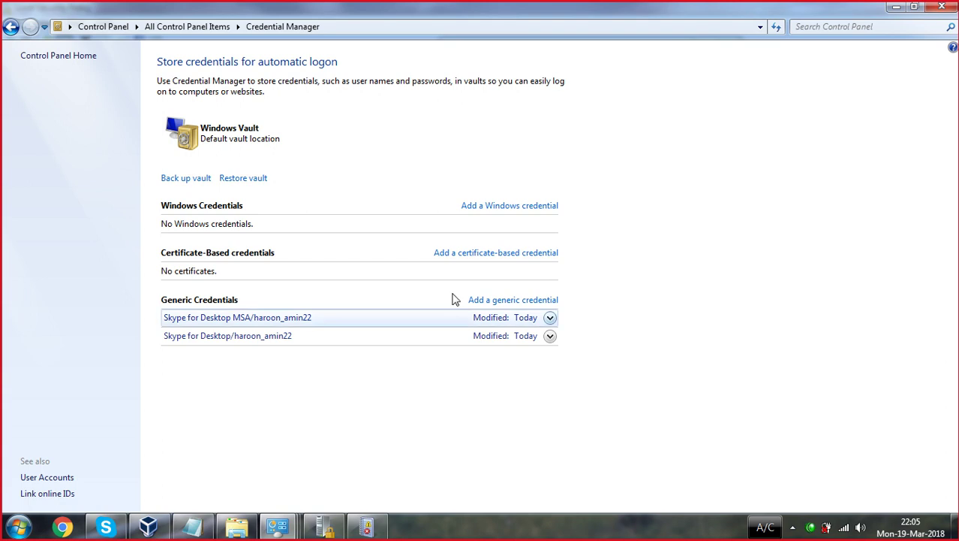
View the form for adding a Windows credential, close Control Panel, and cancel the Access Credential Manager as a trusted caller properties
click(500, 205)
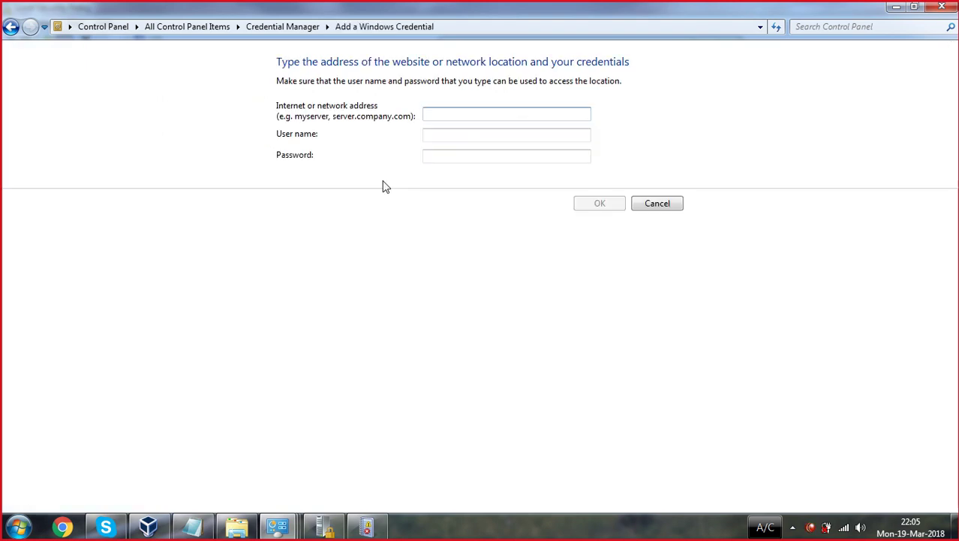
click(944, 7)
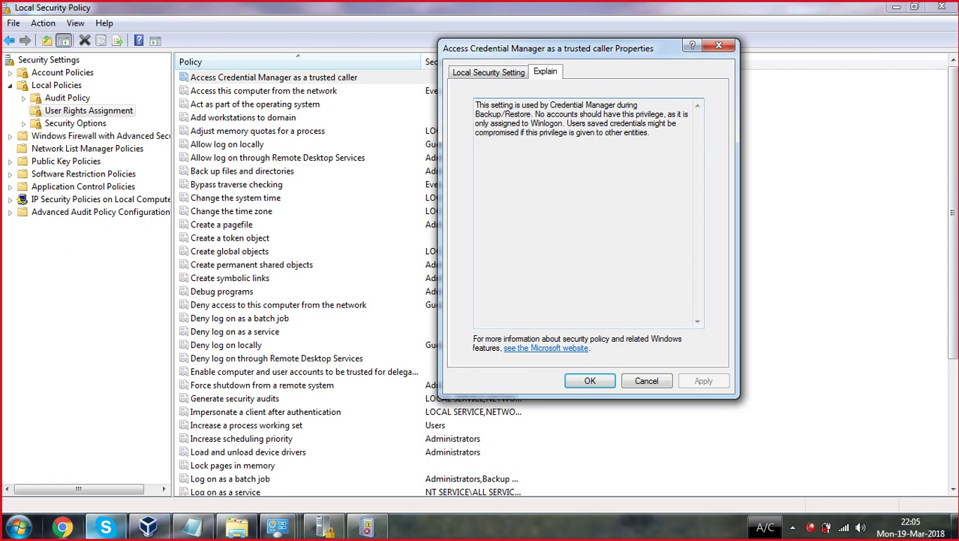
click(646, 380)
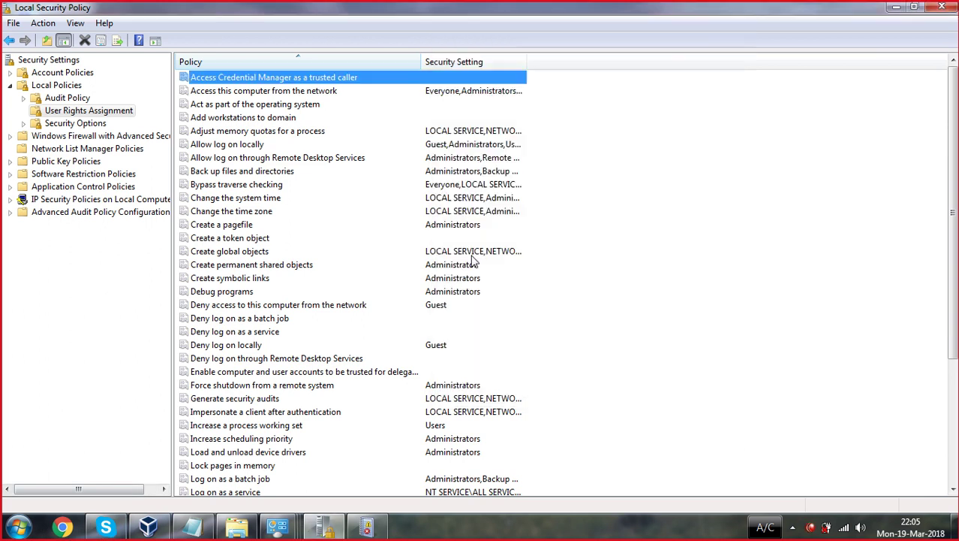
Review each group assigned to Access this computer from the network, and close its properties without changes
double_click(253, 94)
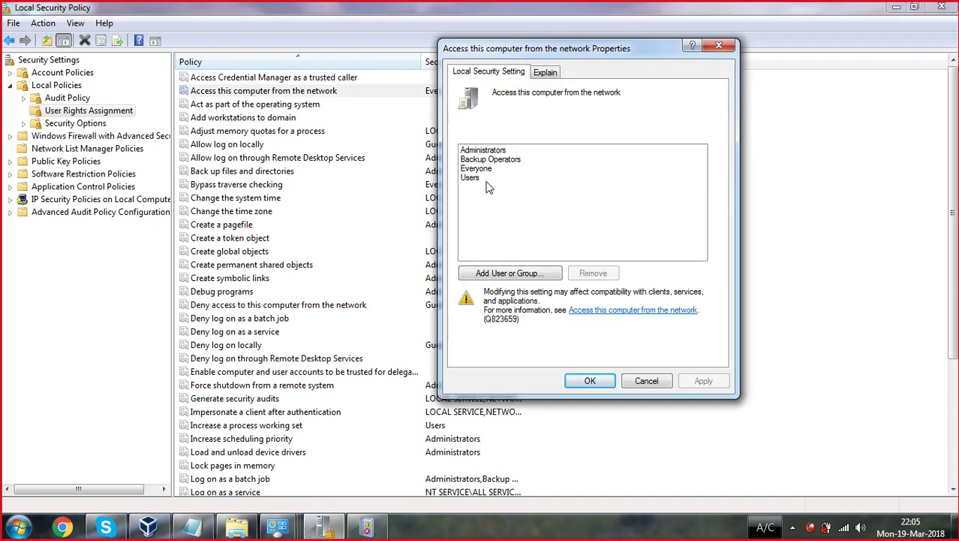
click(484, 152)
click(482, 161)
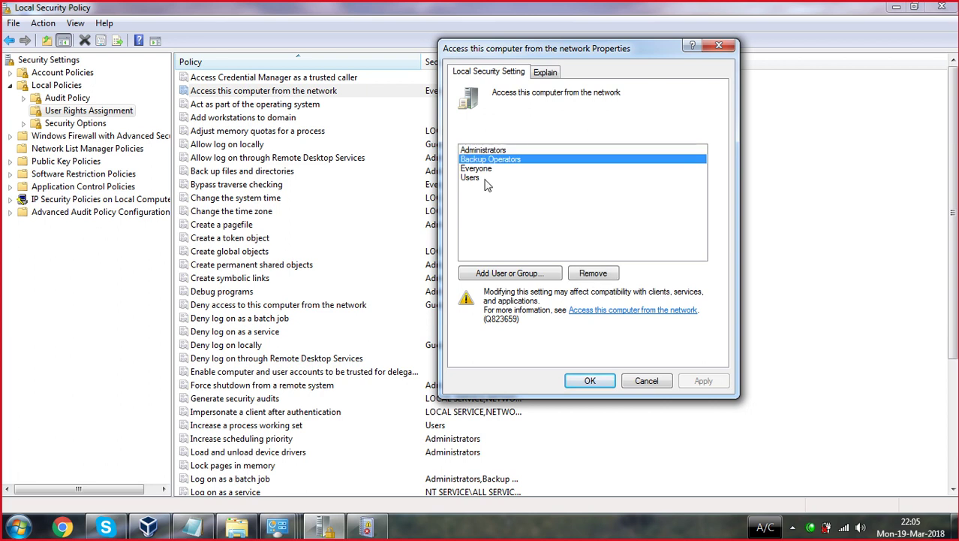
click(482, 170)
click(474, 179)
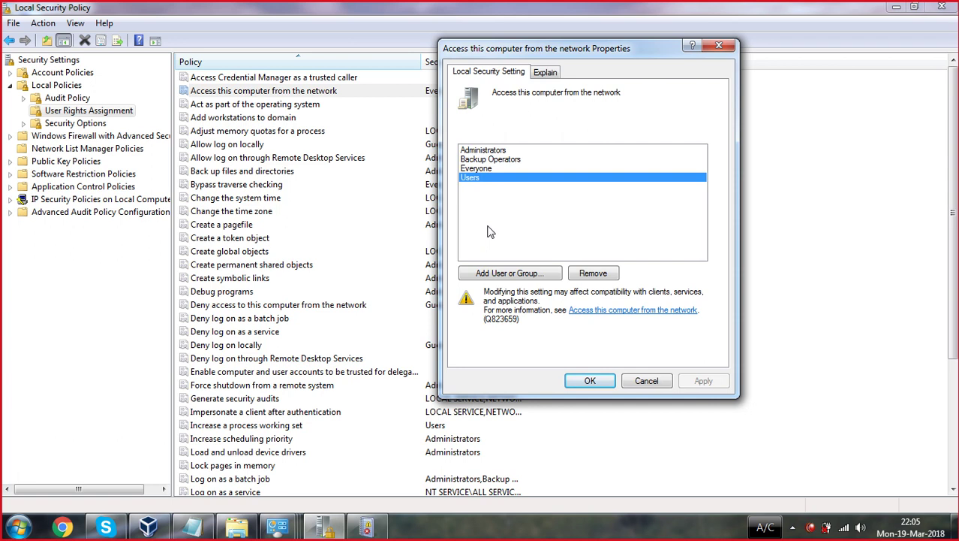
click(491, 161)
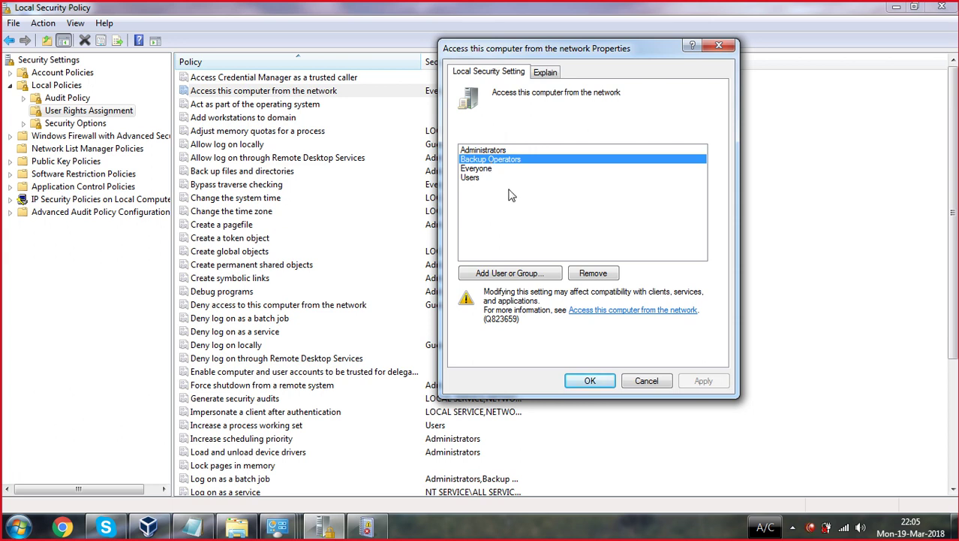
click(718, 47)
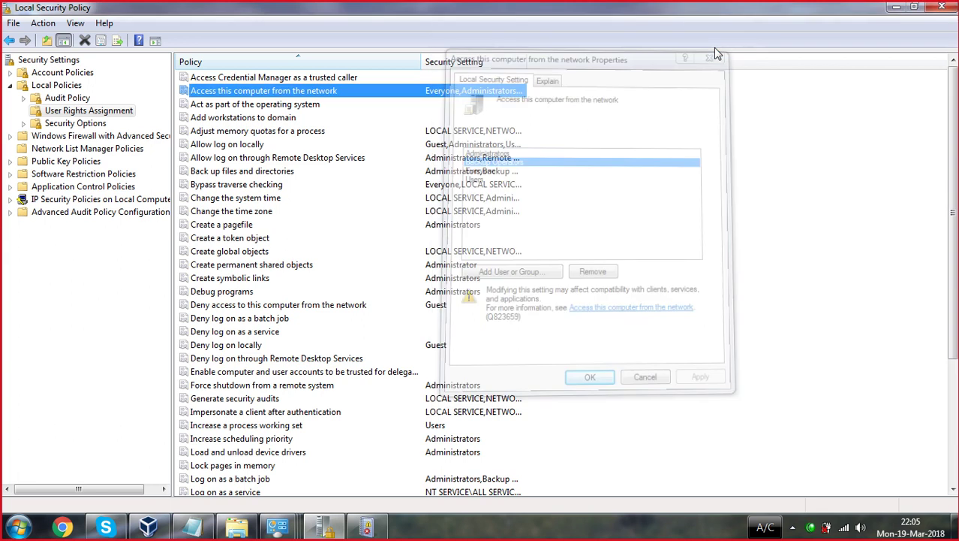
Read the explanation of the Act as part of the operating system policy and close its properties
double_click(237, 105)
click(545, 74)
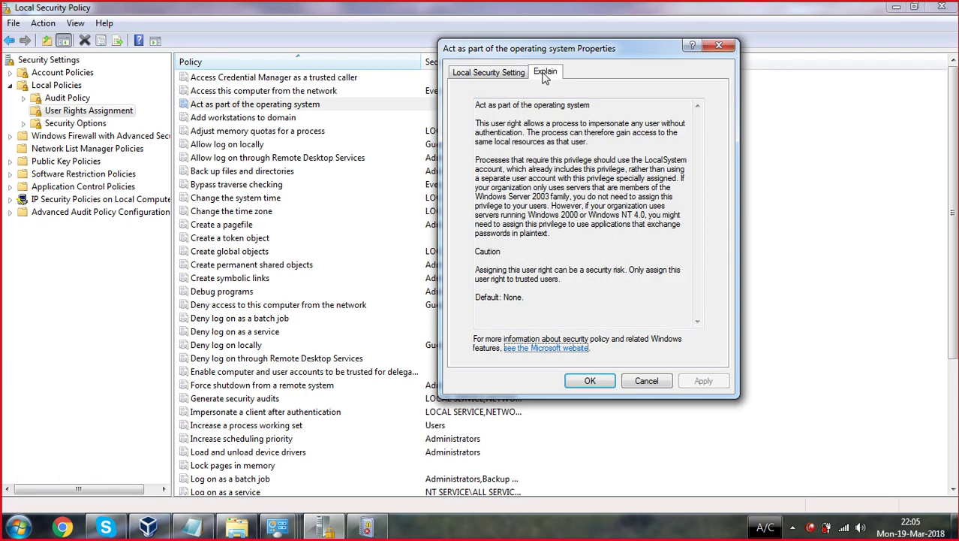
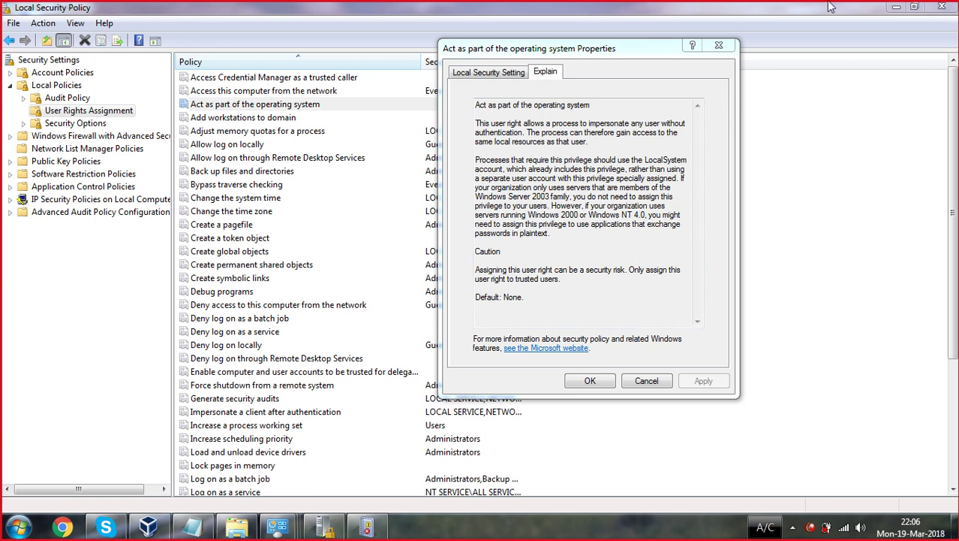
click(591, 381)
Show where users or groups are added to Act as part of the operating system, and close the dialogs without adding any
double_click(276, 108)
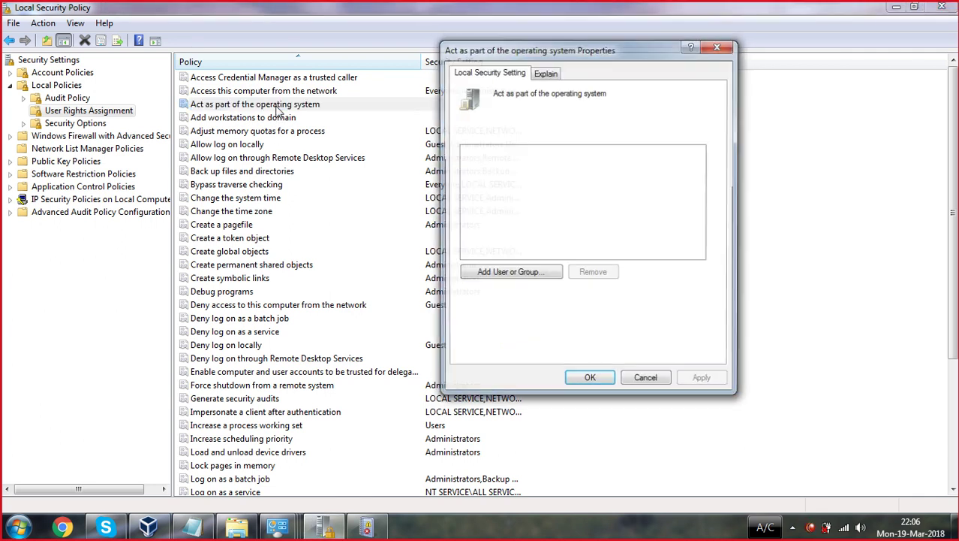
click(509, 272)
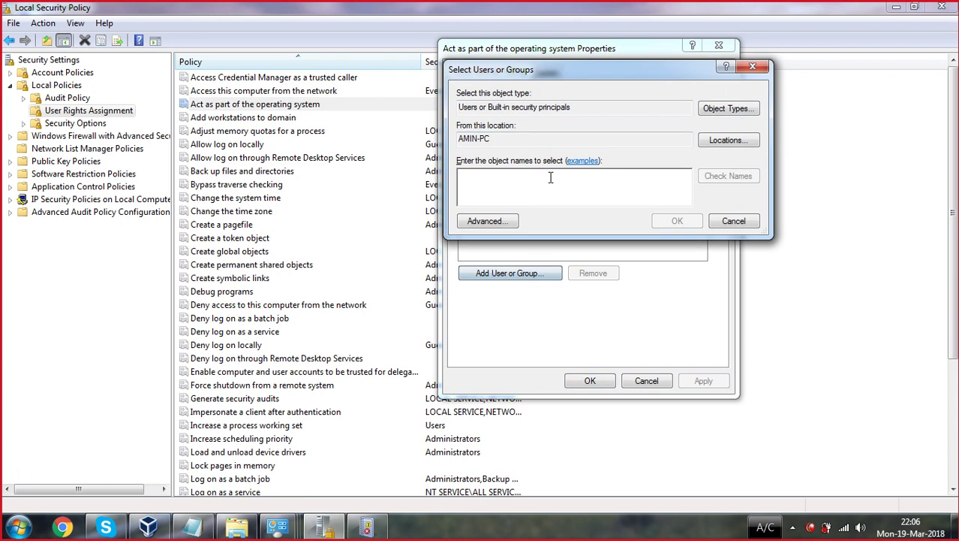
click(752, 69)
click(716, 47)
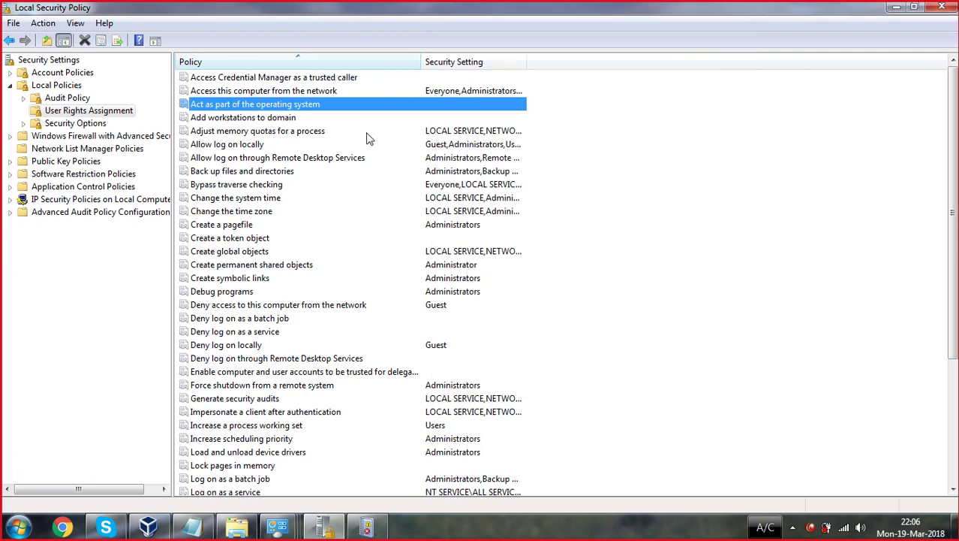
Read the explanation of the Add workstations to domain policy and close its properties
double_click(234, 118)
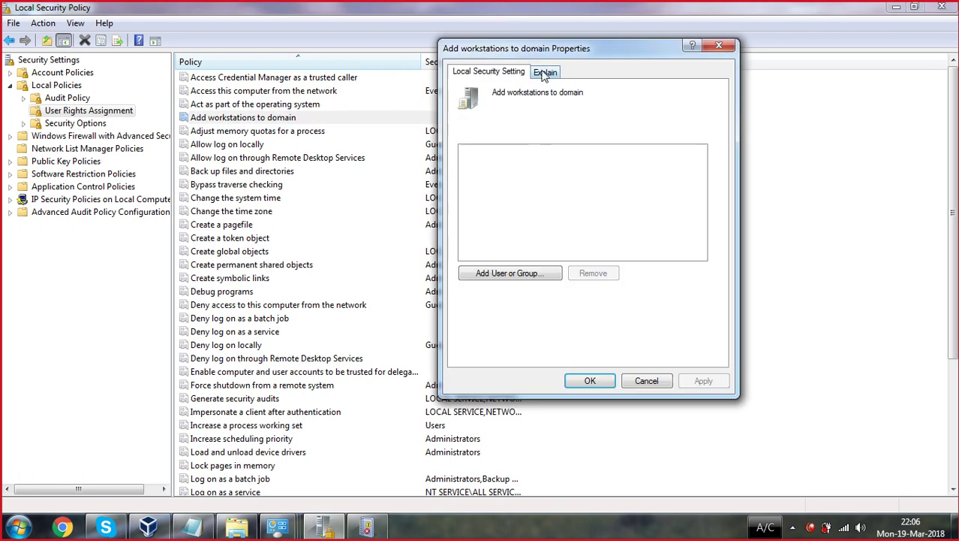
click(544, 73)
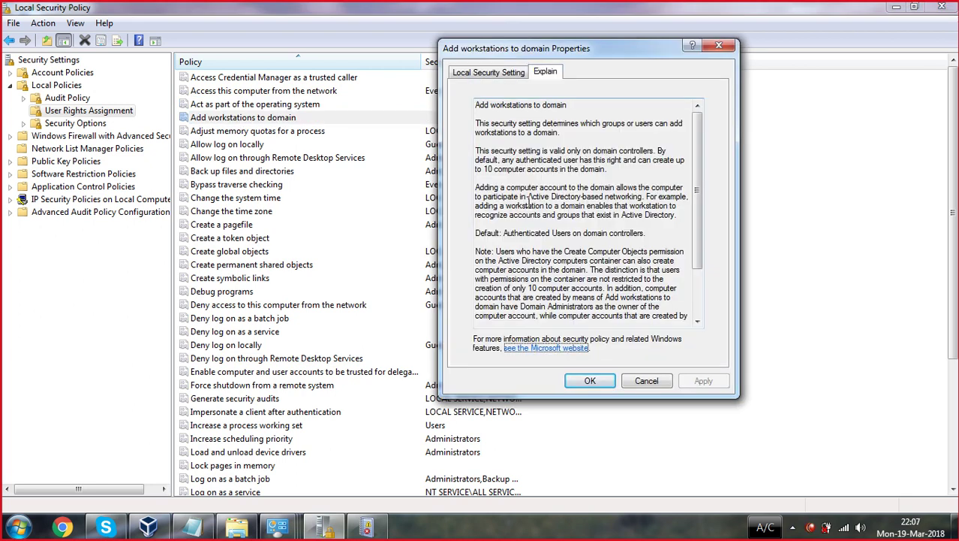
click(721, 47)
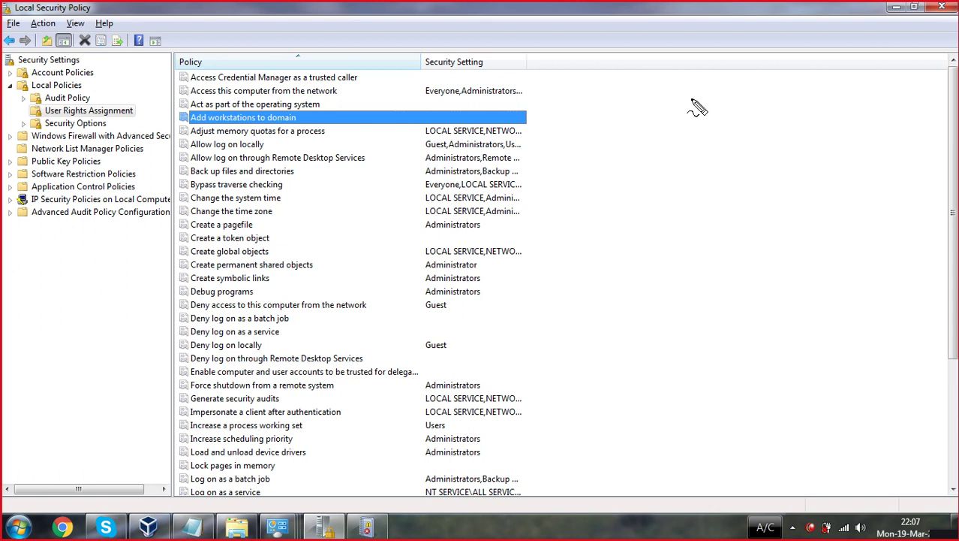
Sketch a network diagram beside the policy list with a server linked to a switch and four client computers below it
mouse_move(693, 102)
mouse_down()
mouse_move(614, 102)
mouse_move(654, 113)
mouse_move(713, 105)
mouse_move(690, 103)
mouse_move(668, 21)
mouse_move(664, 47)
mouse_move(695, 60)
mouse_move(681, 9)
mouse_up()
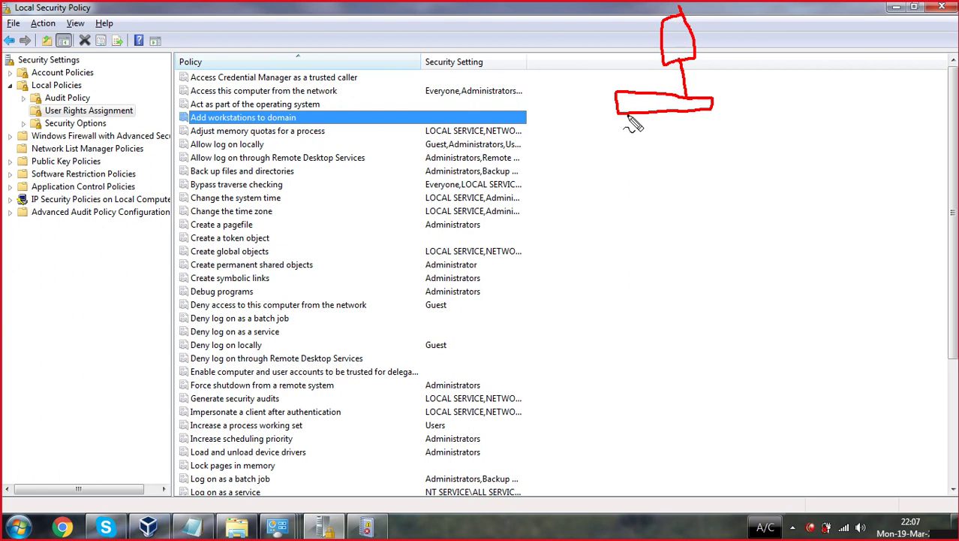
drag(634, 116, 598, 188)
drag(636, 119, 656, 185)
drag(666, 116, 691, 181)
drag(685, 116, 721, 179)
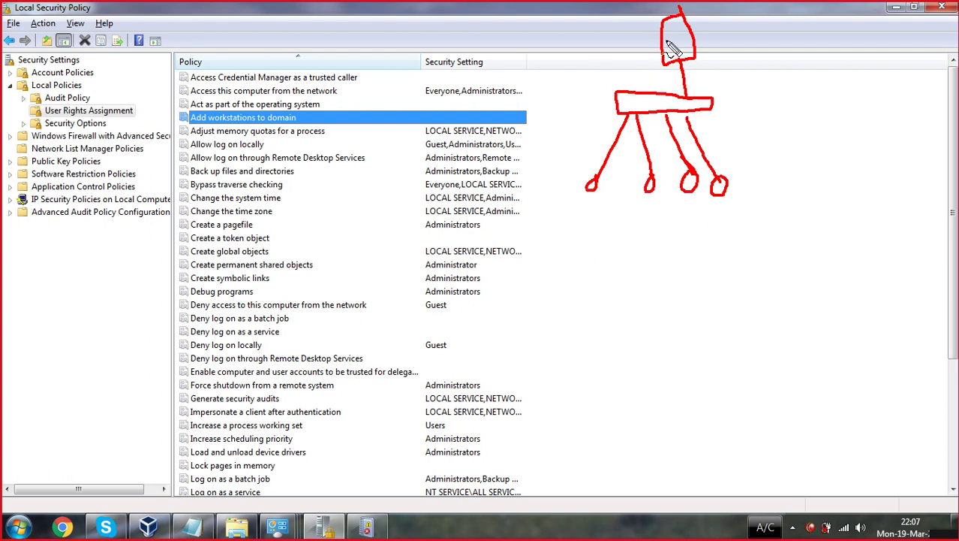
Draw an arrow from the first client to the server, and mark the server and the clients in the diagram
mouse_move(584, 218)
mouse_down()
mouse_move(596, 216)
mouse_move(569, 164)
mouse_move(643, 56)
mouse_up()
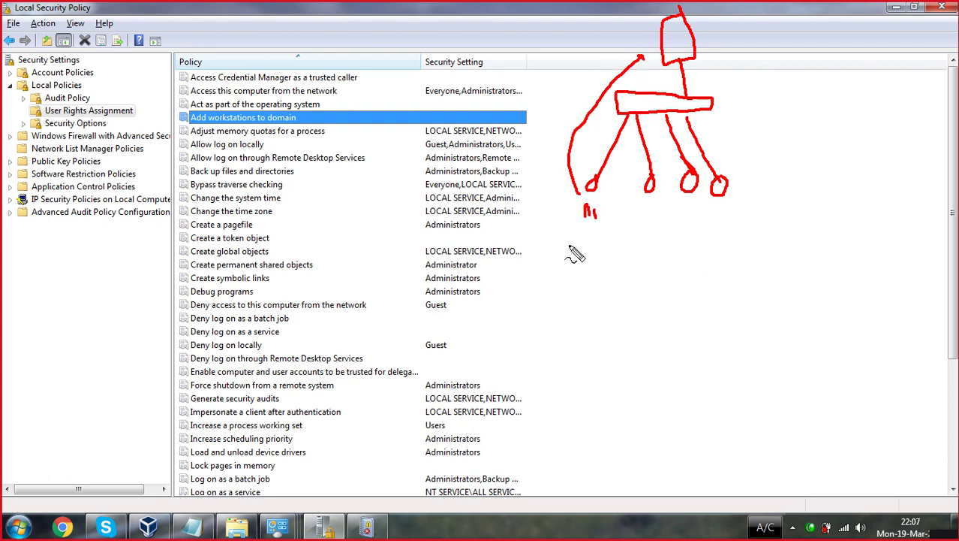
mouse_move(722, 42)
mouse_down()
mouse_move(747, 37)
mouse_move(756, 51)
mouse_up()
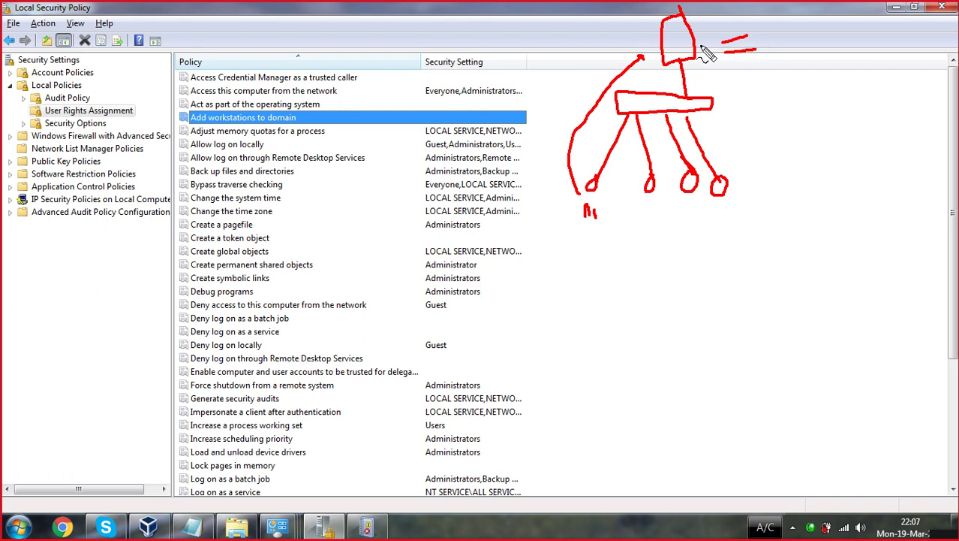
mouse_move(557, 213)
mouse_down()
mouse_move(562, 223)
mouse_move(760, 211)
mouse_up()
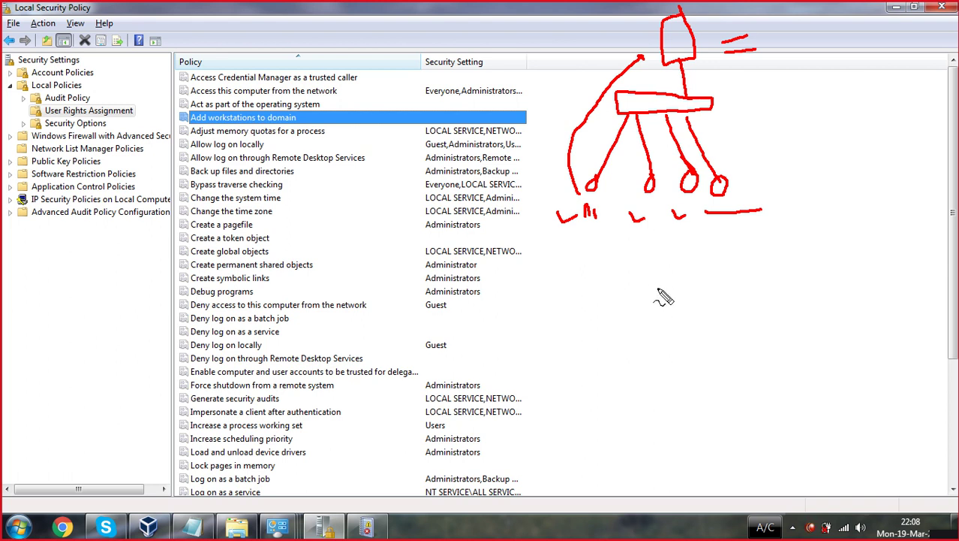
Handwrite notes below the diagram, strike out the first note, underline the middle clients, and clear all annotations
drag(647, 277, 672, 289)
mouse_move(662, 282)
mouse_down()
mouse_move(664, 308)
mouse_move(686, 288)
mouse_move(713, 297)
mouse_up()
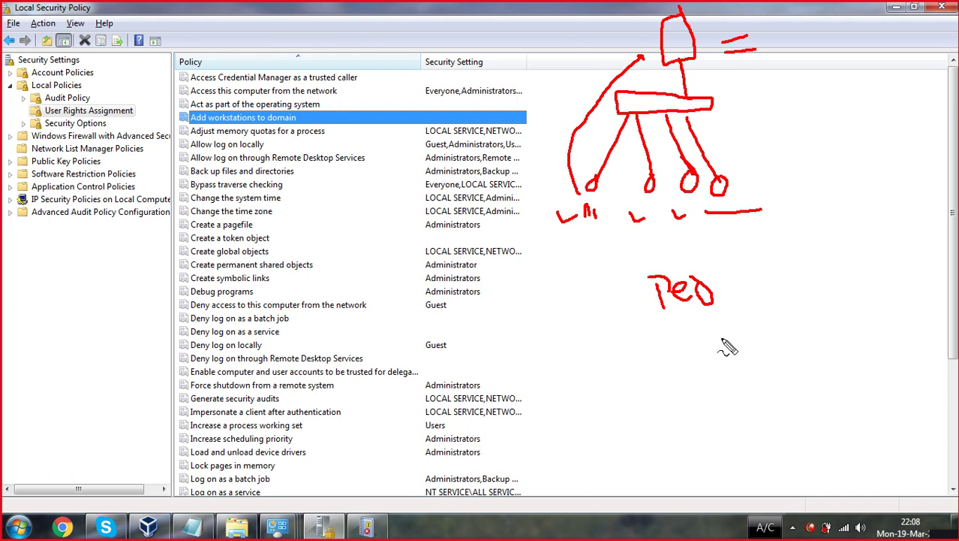
drag(720, 292, 650, 295)
mouse_move(698, 381)
mouse_down()
mouse_move(674, 334)
mouse_move(725, 342)
mouse_move(713, 351)
mouse_move(749, 316)
mouse_up()
drag(638, 220, 719, 203)
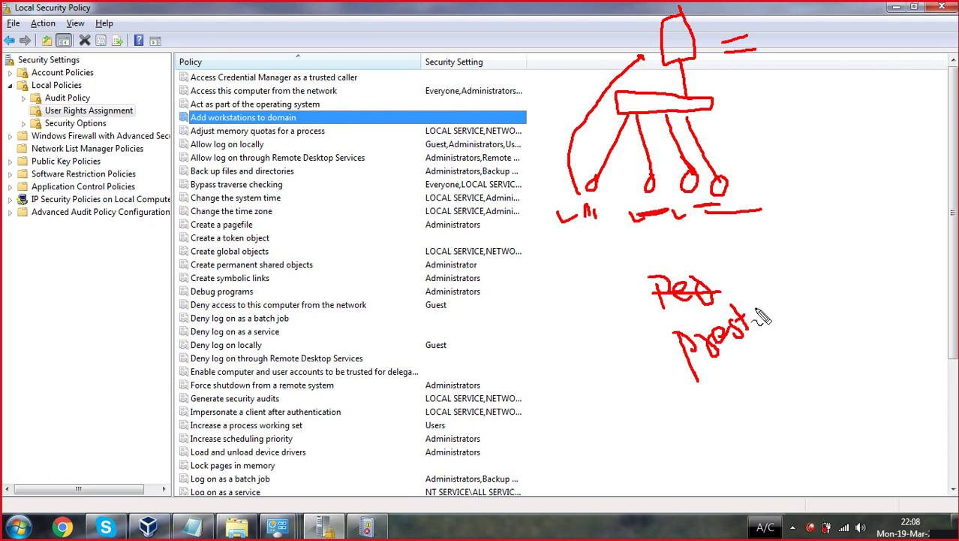
drag(762, 309, 760, 320)
key(Escape)
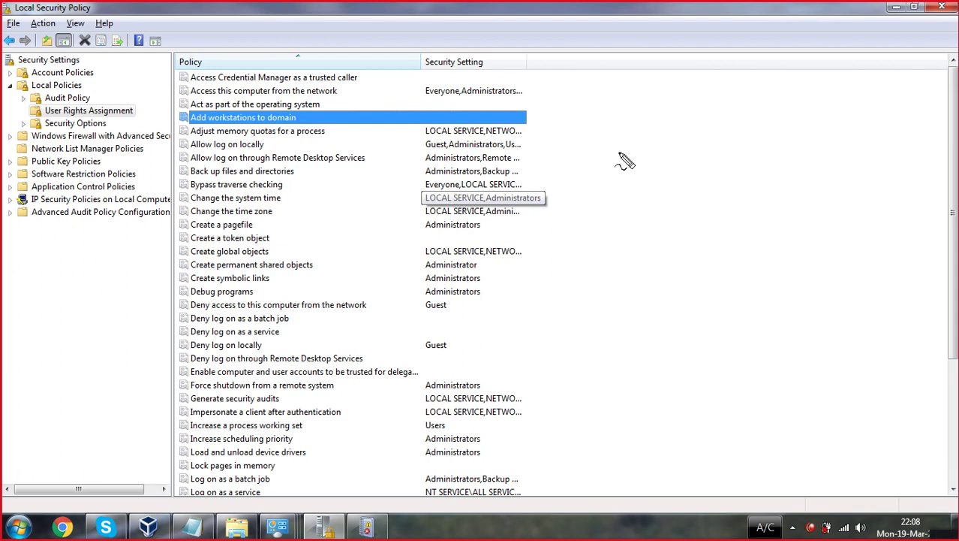
Sketch a network diagram beside the policy list with a server above a switch and five client computers below it
mouse_move(679, 126)
mouse_down()
mouse_move(638, 133)
mouse_move(713, 136)
mouse_move(679, 124)
mouse_move(625, 167)
mouse_move(651, 168)
mouse_move(659, 156)
mouse_move(673, 180)
mouse_move(672, 167)
mouse_move(717, 192)
mouse_up()
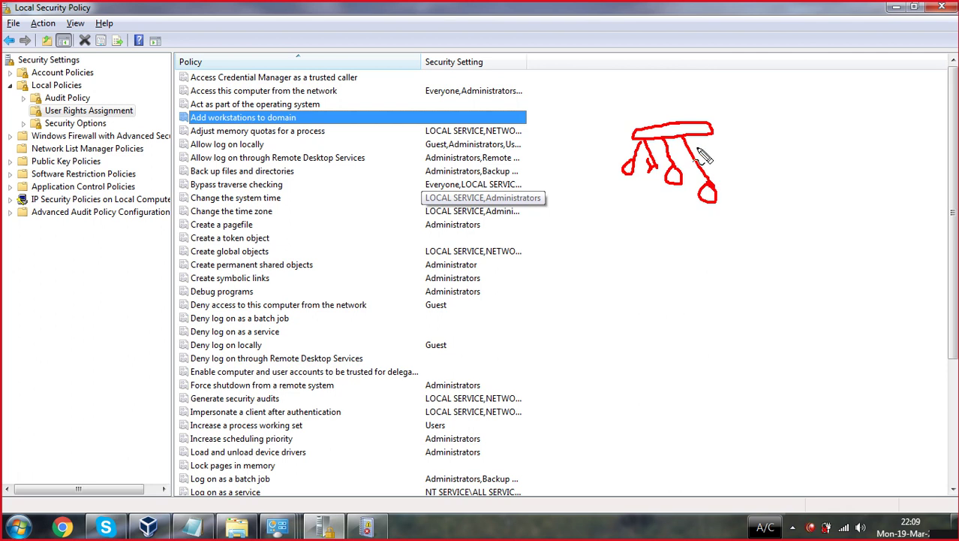
drag(692, 139, 741, 187)
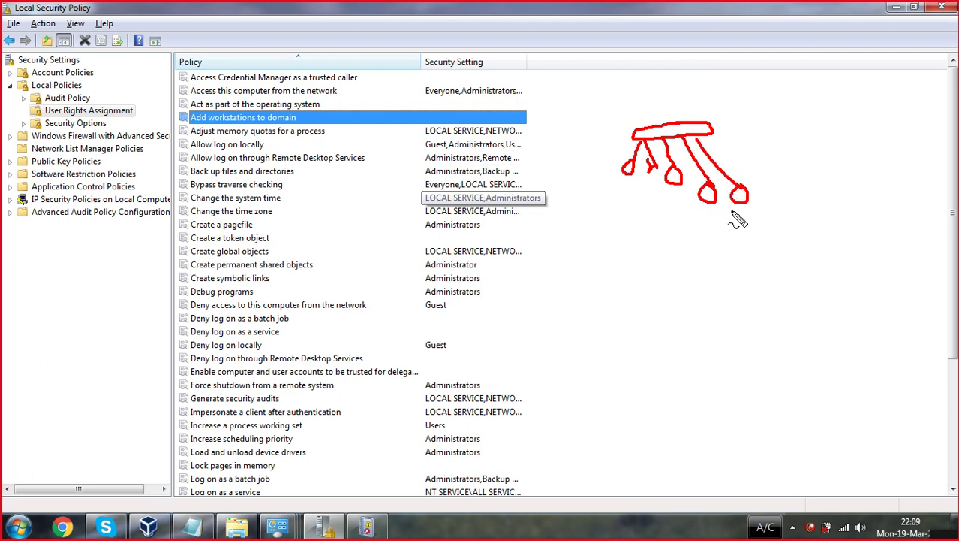
mouse_move(674, 122)
mouse_down()
mouse_move(672, 73)
mouse_move(653, 74)
mouse_move(671, 101)
mouse_move(690, 98)
mouse_move(679, 64)
mouse_up()
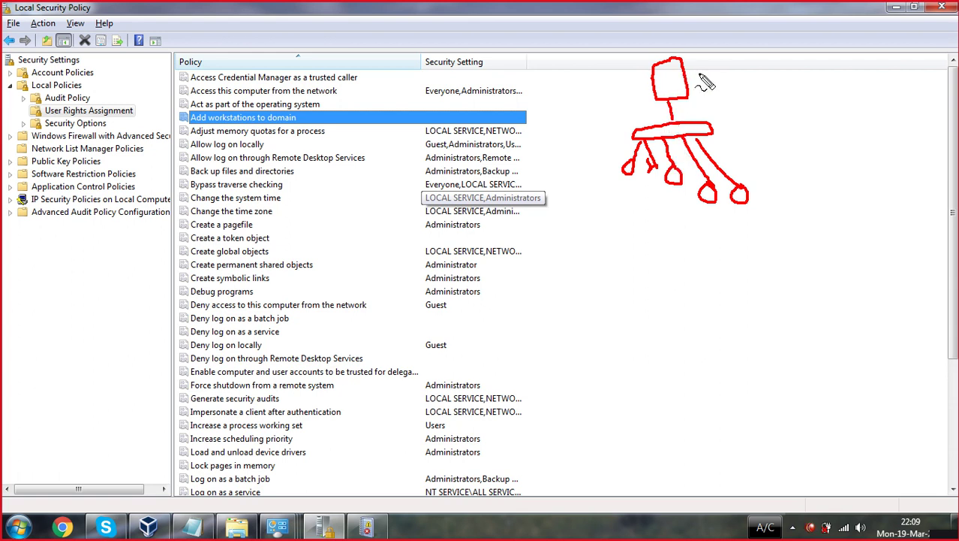
Tick and label the server in the diagram, handwrite a person's name beside the clients, and underline the clients
drag(698, 74, 731, 67)
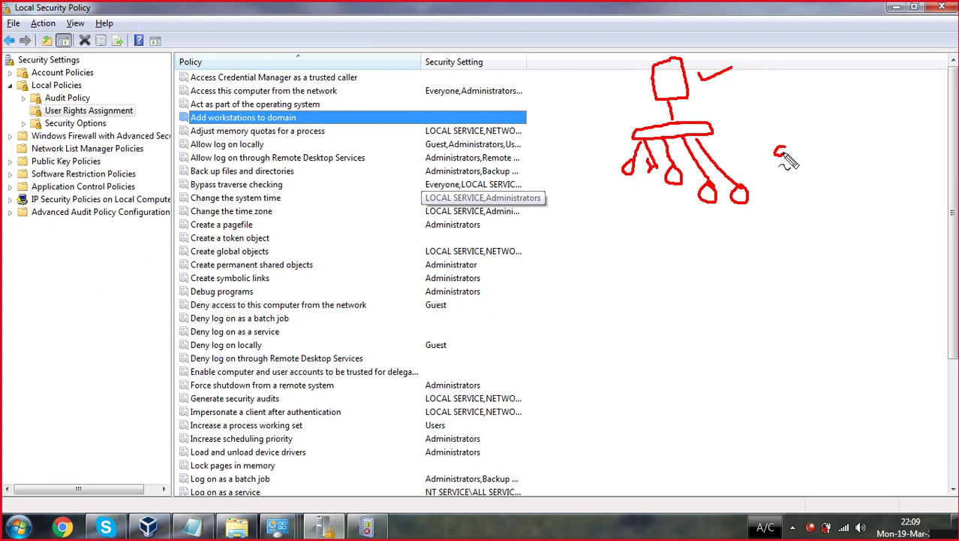
mouse_move(785, 147)
mouse_down()
mouse_move(785, 157)
mouse_move(806, 143)
mouse_move(814, 155)
mouse_up()
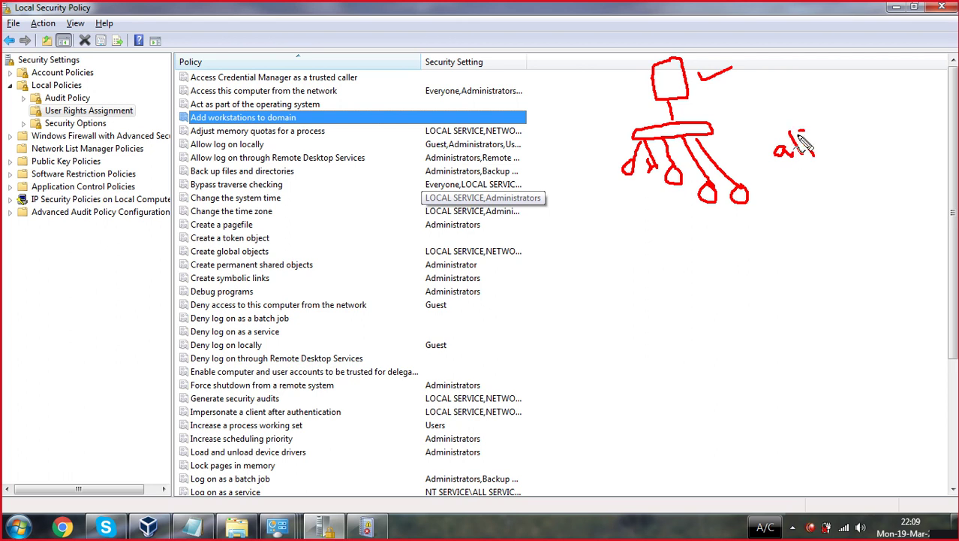
mouse_move(629, 181)
mouse_down()
mouse_move(607, 181)
mouse_move(635, 193)
mouse_move(655, 177)
mouse_move(714, 210)
mouse_up()
click(744, 210)
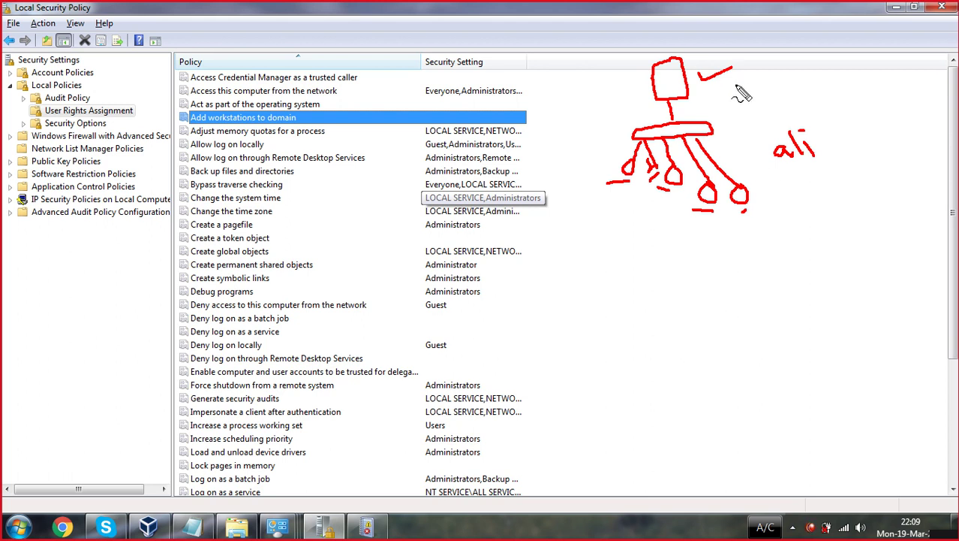
mouse_move(742, 96)
mouse_down()
mouse_move(731, 73)
mouse_move(788, 77)
mouse_move(781, 47)
mouse_move(784, 75)
mouse_move(803, 62)
mouse_move(808, 70)
mouse_move(824, 50)
mouse_up()
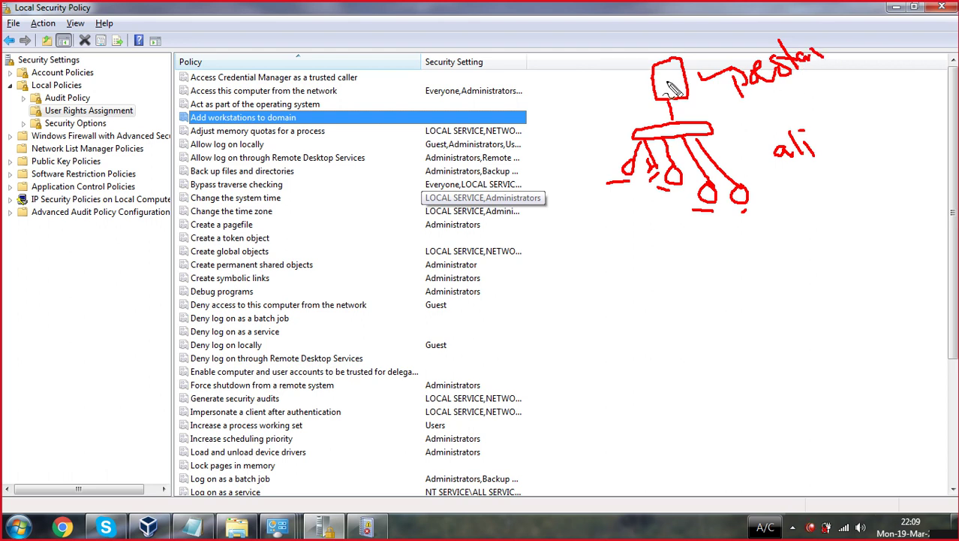
Handwrite the person's name in a box beside the server and draw another client linked to the switch
mouse_move(600, 60)
mouse_down()
mouse_move(589, 69)
mouse_move(612, 59)
mouse_move(640, 67)
mouse_move(564, 74)
mouse_up()
click(620, 47)
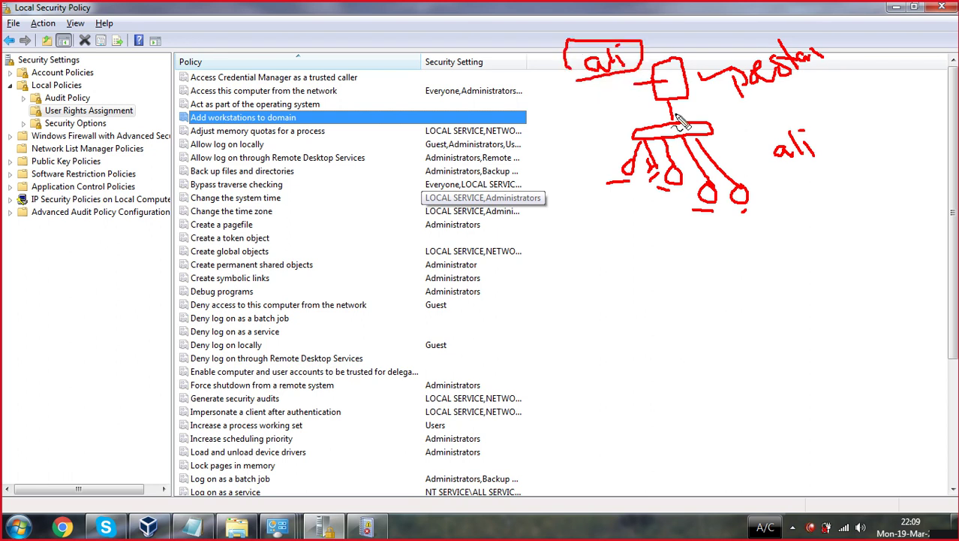
mouse_move(707, 137)
mouse_down()
mouse_move(809, 199)
mouse_move(802, 207)
mouse_up()
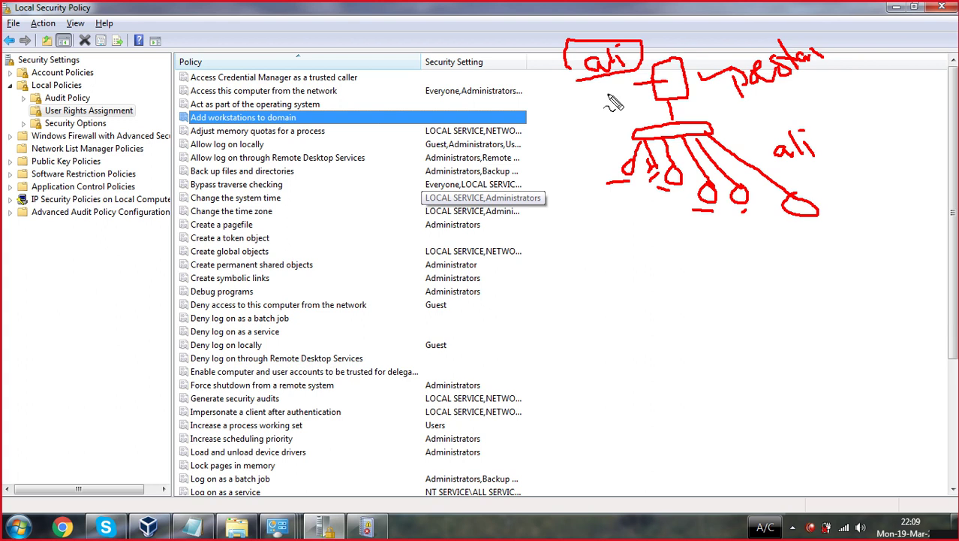
Strike through the handwritten names, draw a computer wired to the switch, and clear all annotations
drag(785, 141, 798, 153)
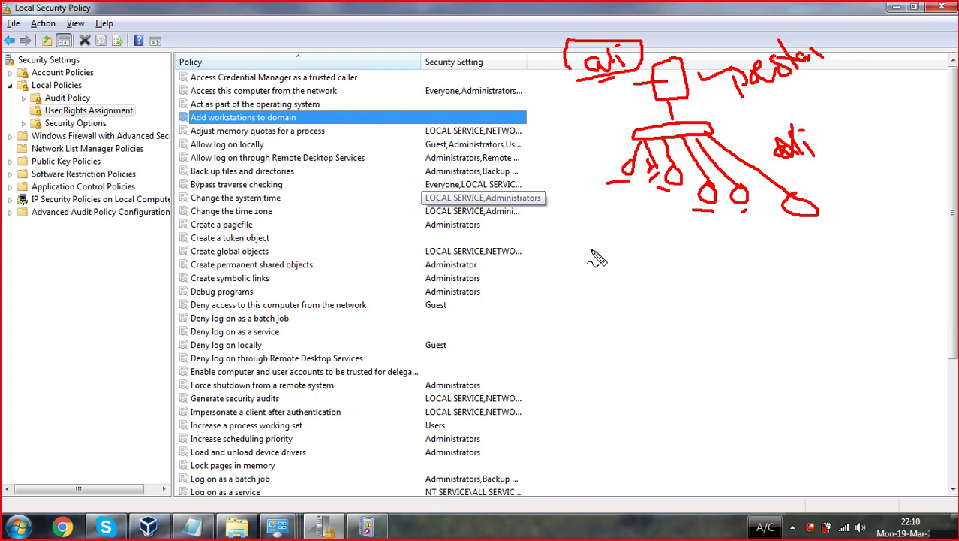
mouse_move(590, 249)
mouse_down()
mouse_move(578, 278)
mouse_move(634, 307)
mouse_move(599, 251)
mouse_move(638, 136)
mouse_up()
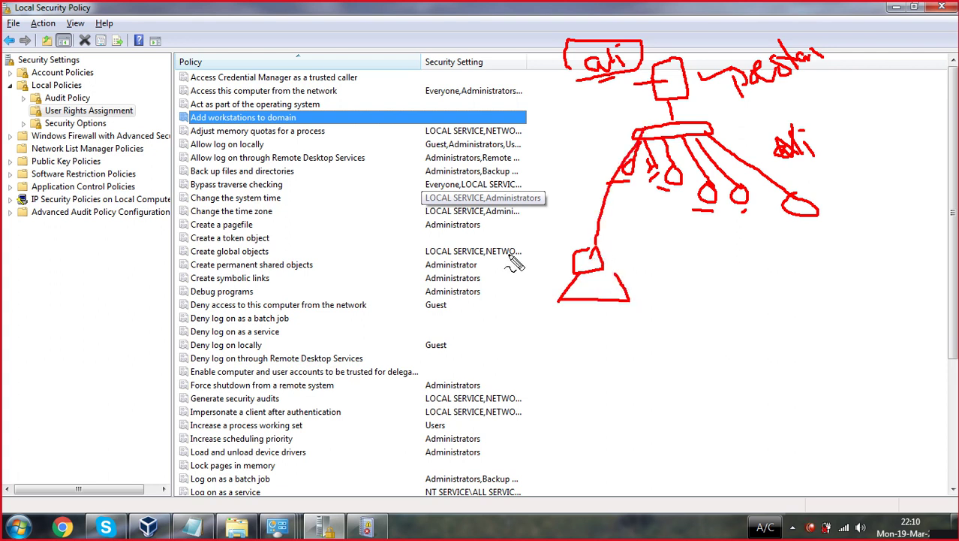
key(Escape)
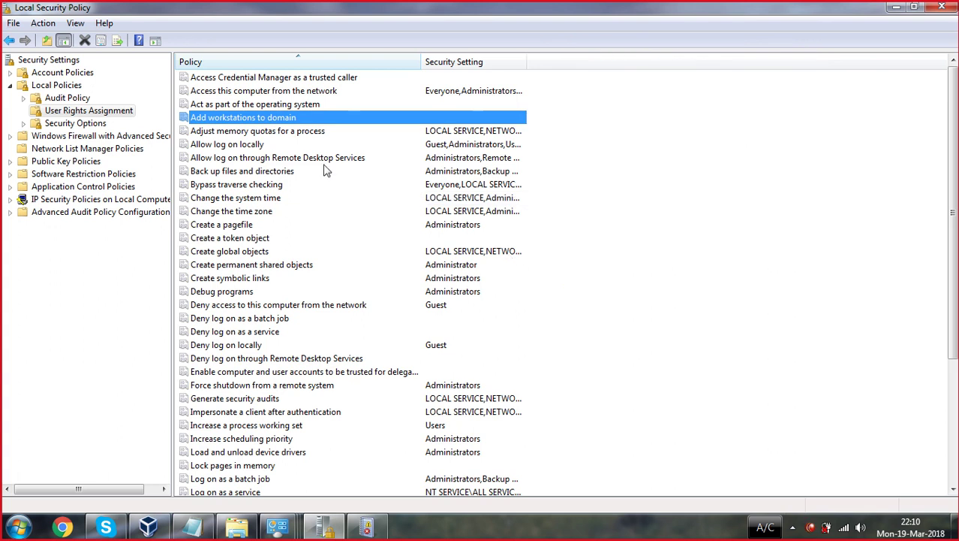
Read the explanation of the Adjust memory quotas for a process policy and close its properties
double_click(265, 134)
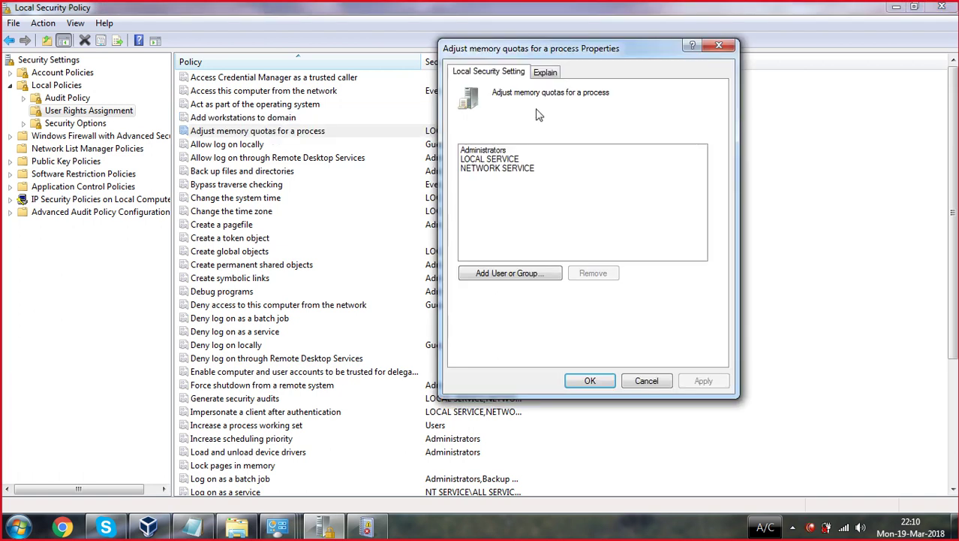
click(544, 73)
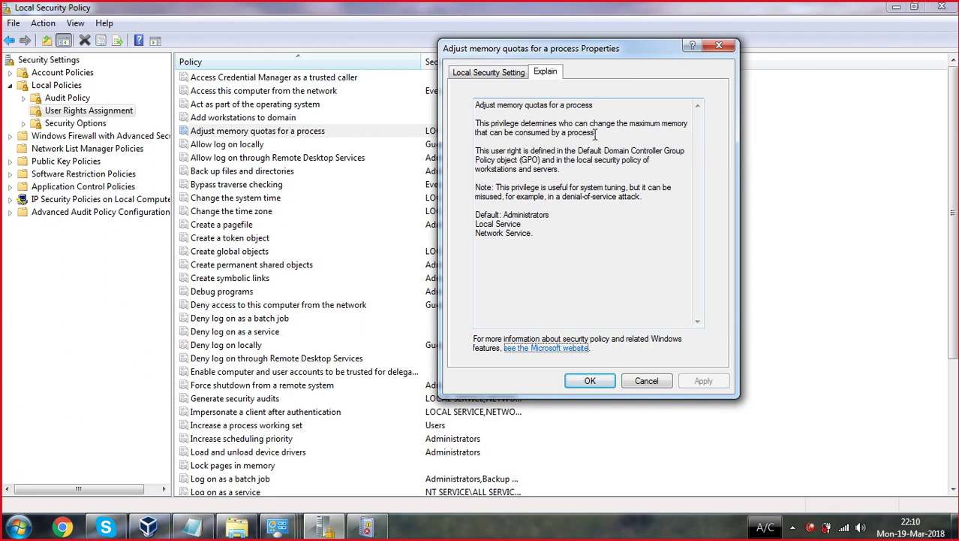
click(719, 47)
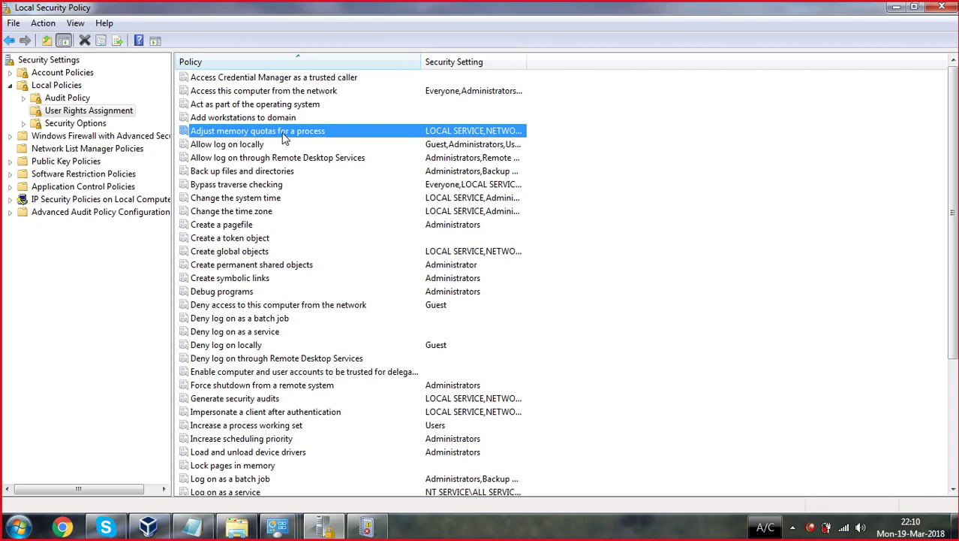
scroll(283, 154, down, 5)
double_click(253, 132)
click(548, 75)
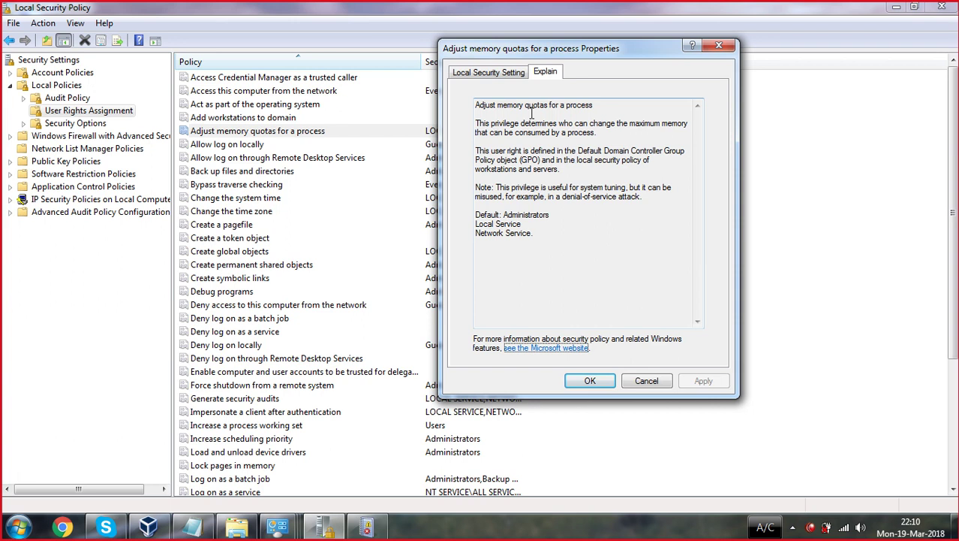
click(718, 45)
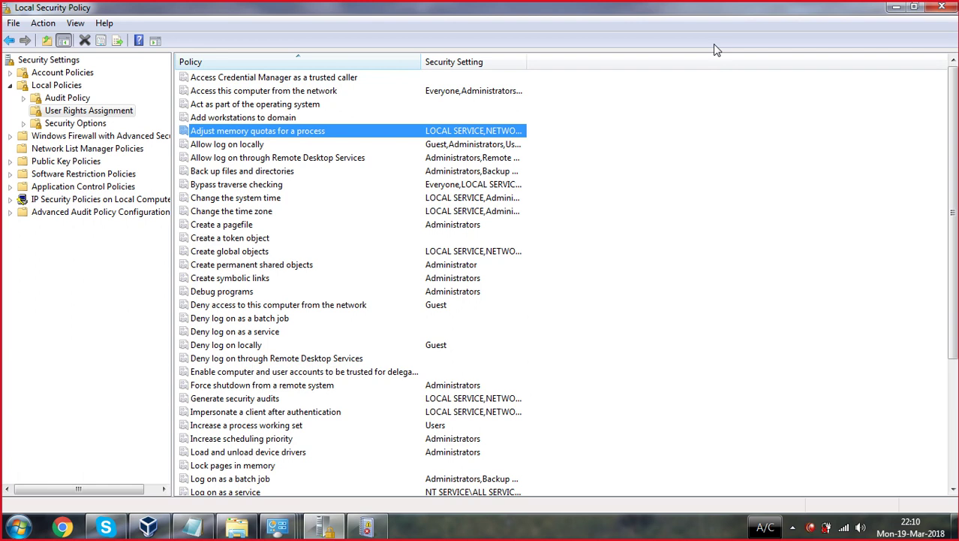
Switch to Notepad and sketch a network device with two upward lines, quote marks beside them, and the note "4 M"
click(196, 528)
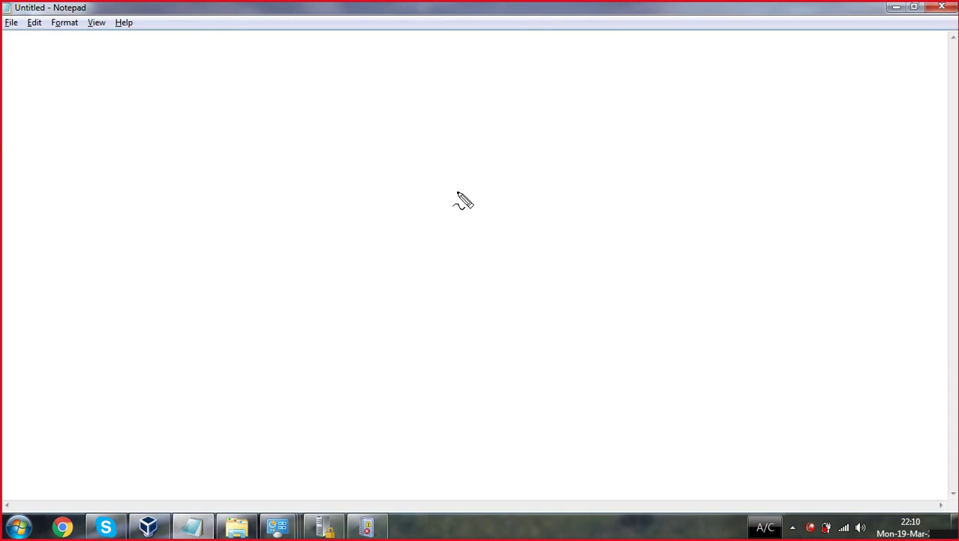
mouse_move(450, 131)
mouse_down()
mouse_move(398, 129)
mouse_move(425, 150)
mouse_move(490, 153)
mouse_move(452, 128)
mouse_move(504, 115)
mouse_move(497, 77)
mouse_up()
mouse_move(377, 137)
mouse_down()
mouse_move(358, 84)
mouse_move(344, 77)
mouse_up()
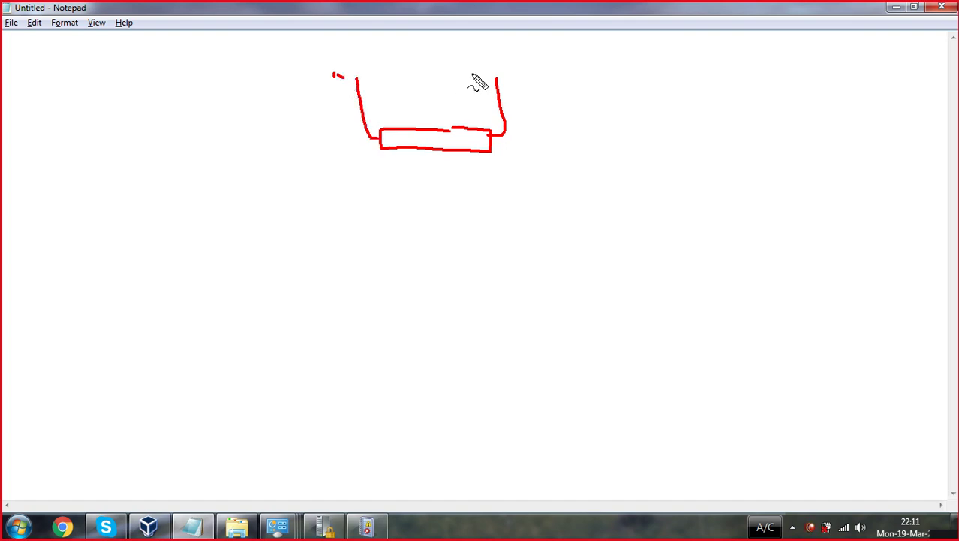
drag(472, 74, 533, 73)
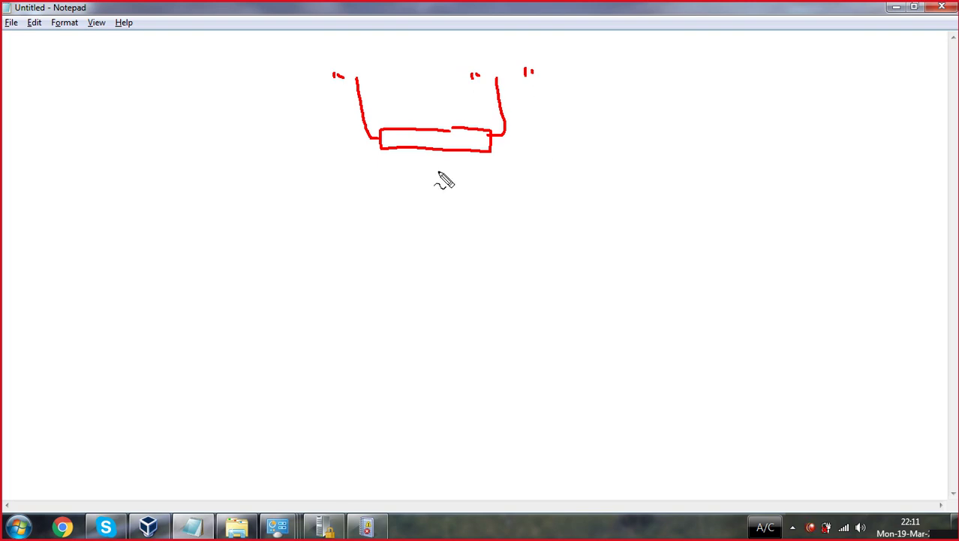
drag(561, 91, 585, 106)
mouse_move(599, 103)
mouse_down()
mouse_move(605, 90)
mouse_move(619, 93)
mouse_move(635, 118)
mouse_up()
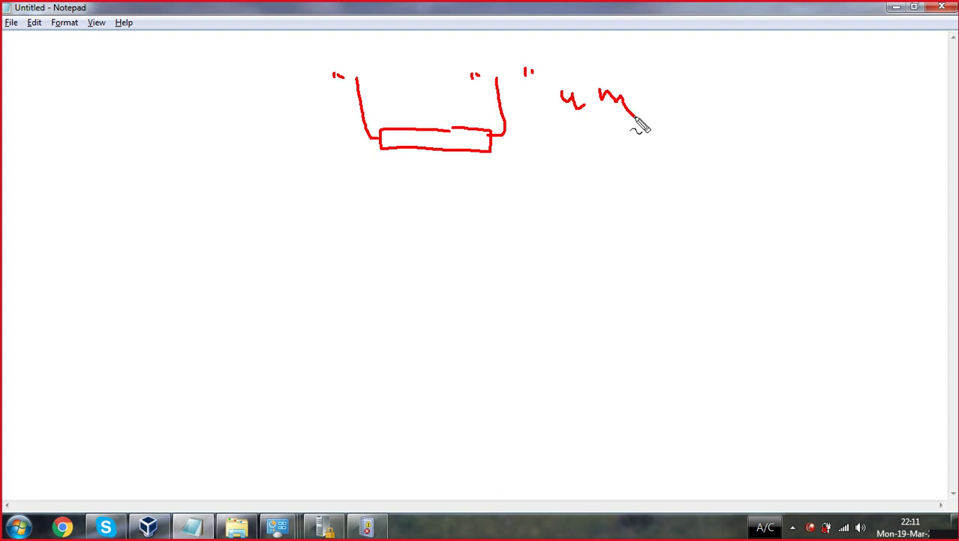
Draw three clients connected below the device, label the third one "XBOX", and underline the label
mouse_move(390, 151)
mouse_down()
mouse_move(379, 185)
mouse_move(354, 210)
mouse_move(380, 211)
mouse_move(382, 187)
mouse_up()
mouse_move(428, 154)
mouse_down()
mouse_move(431, 213)
mouse_move(443, 192)
mouse_up()
mouse_move(464, 154)
mouse_down()
mouse_move(475, 238)
mouse_move(490, 221)
mouse_up()
mouse_move(490, 257)
mouse_down()
mouse_move(485, 276)
mouse_move(508, 282)
mouse_move(499, 251)
mouse_move(529, 274)
mouse_move(527, 253)
mouse_move(536, 264)
mouse_move(553, 251)
mouse_up()
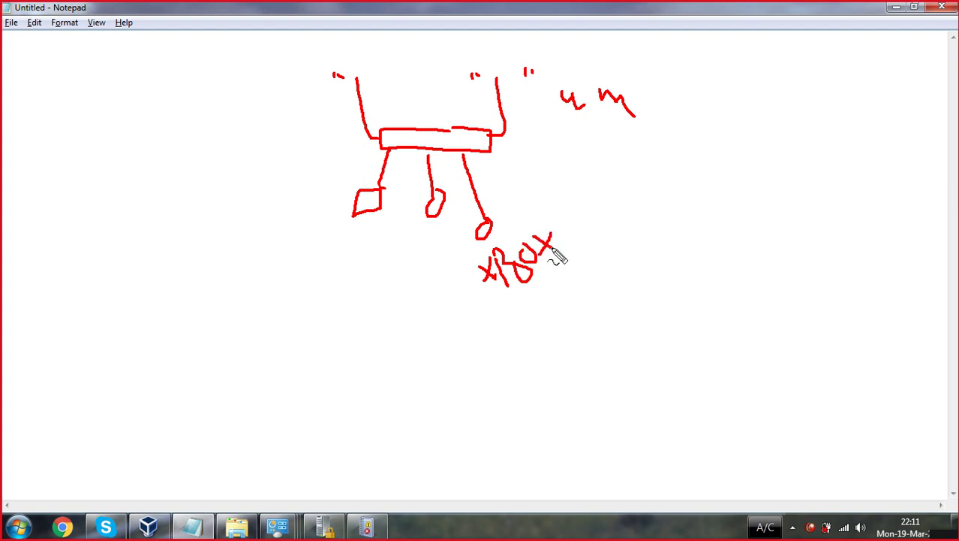
drag(462, 306, 572, 277)
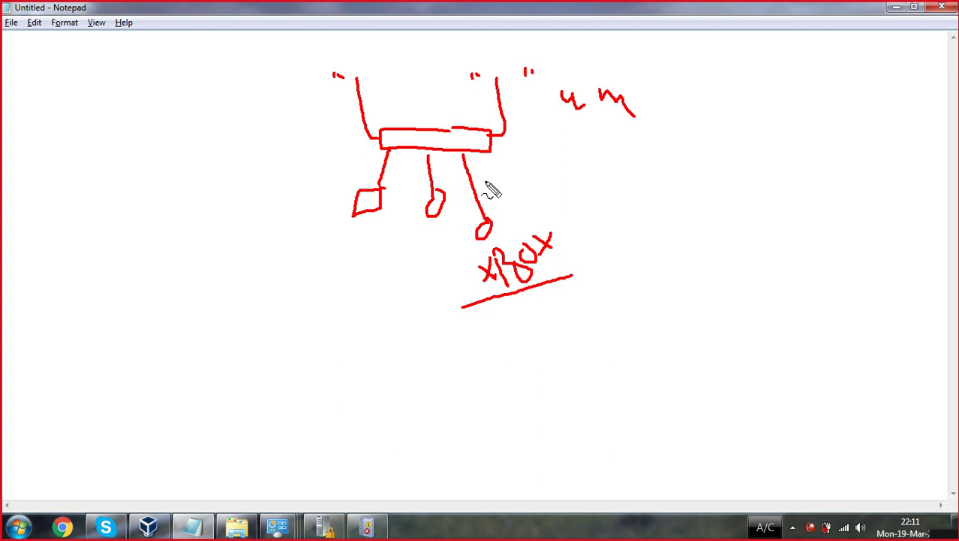
Handwrite "90" beside the third client, underline it twice, and draw a line beneath the first two clients
mouse_move(592, 186)
mouse_down()
mouse_move(577, 183)
mouse_move(608, 203)
mouse_move(599, 185)
mouse_up()
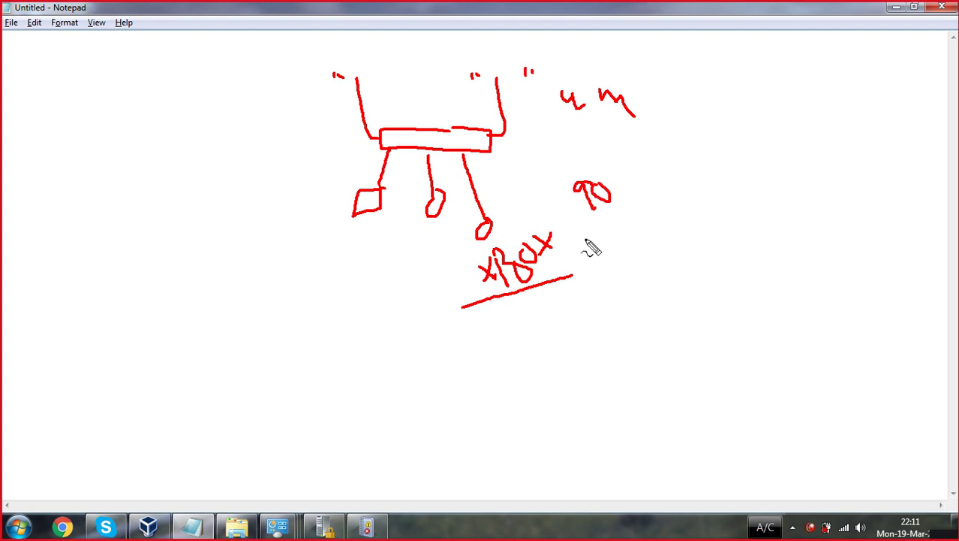
drag(582, 235, 628, 226)
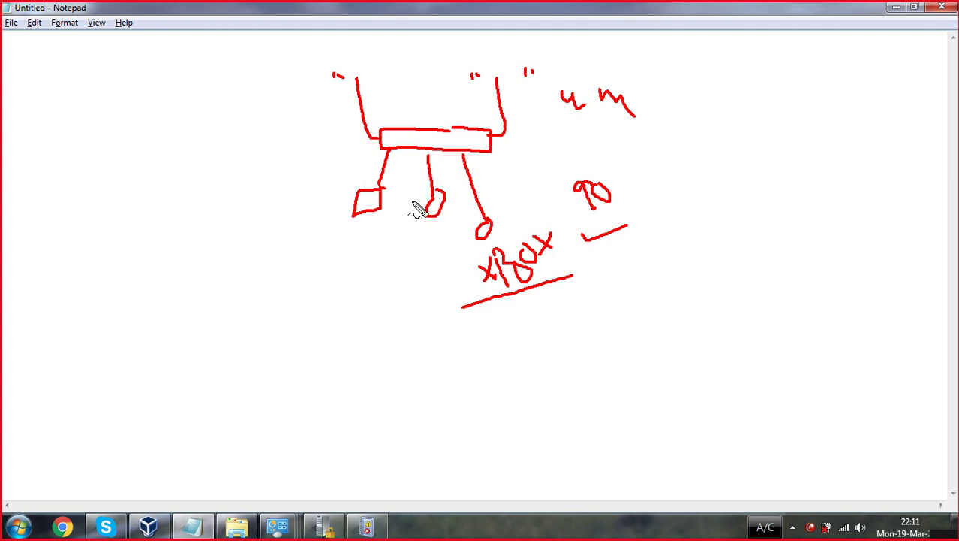
drag(381, 226, 423, 225)
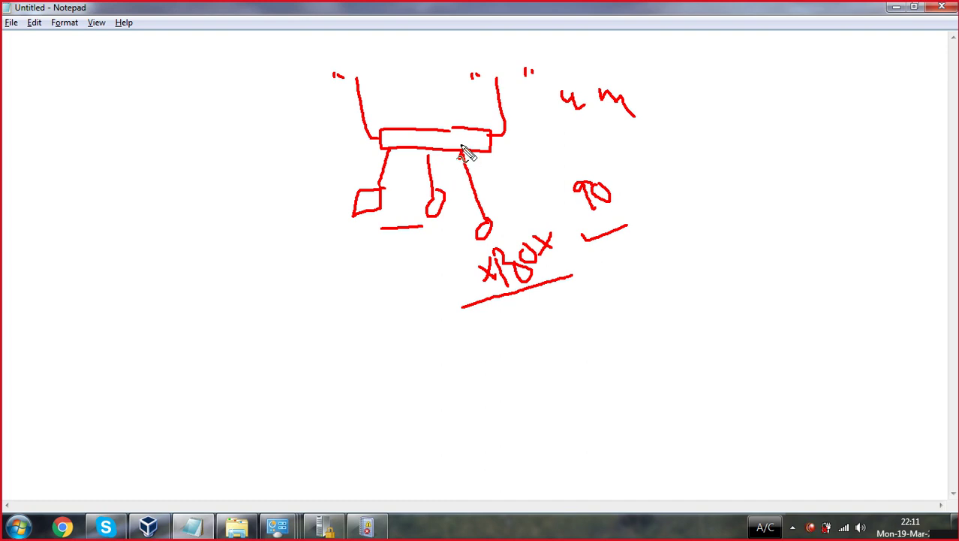
drag(577, 227, 633, 205)
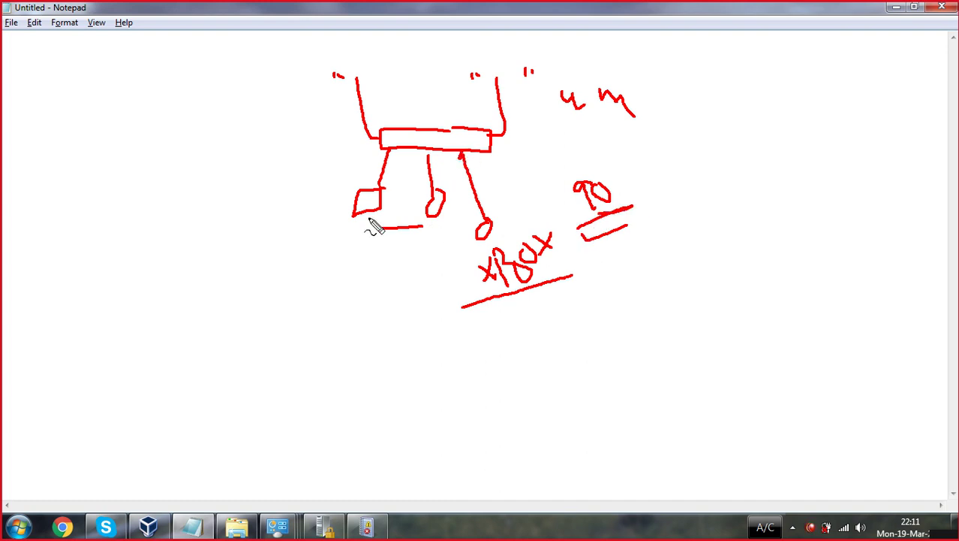
Mark the first client with an arrow and a cross, draw a curved arrow to the third, then clear the annotations and minimize Notepad
mouse_move(367, 217)
mouse_down()
mouse_move(355, 235)
mouse_move(365, 239)
mouse_up()
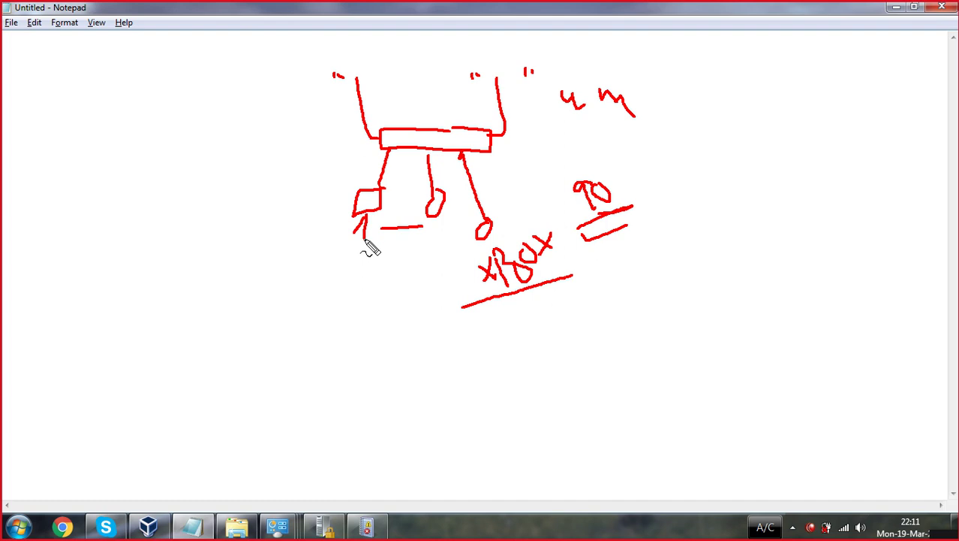
mouse_move(334, 185)
mouse_down()
mouse_move(326, 209)
mouse_move(472, 208)
mouse_move(488, 229)
mouse_move(467, 237)
mouse_up()
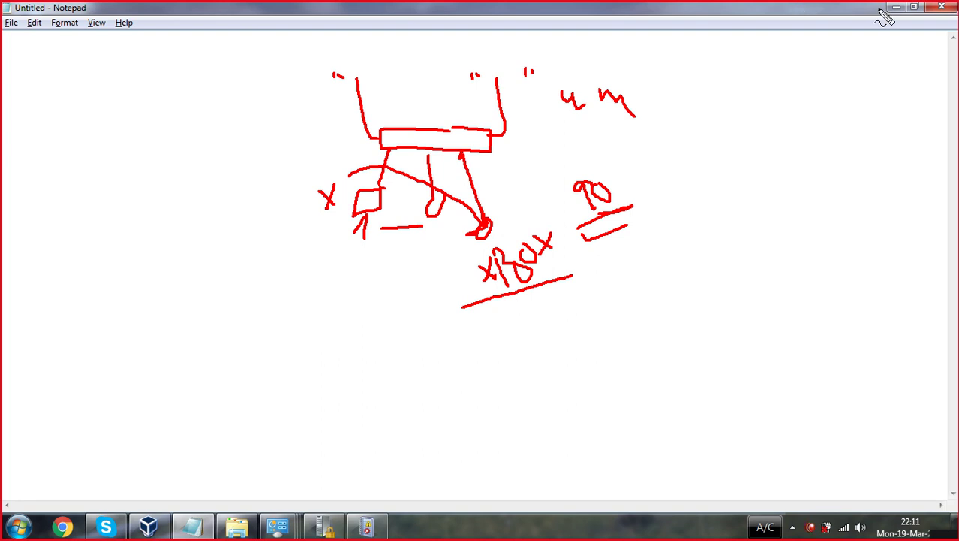
key(Escape)
click(896, 7)
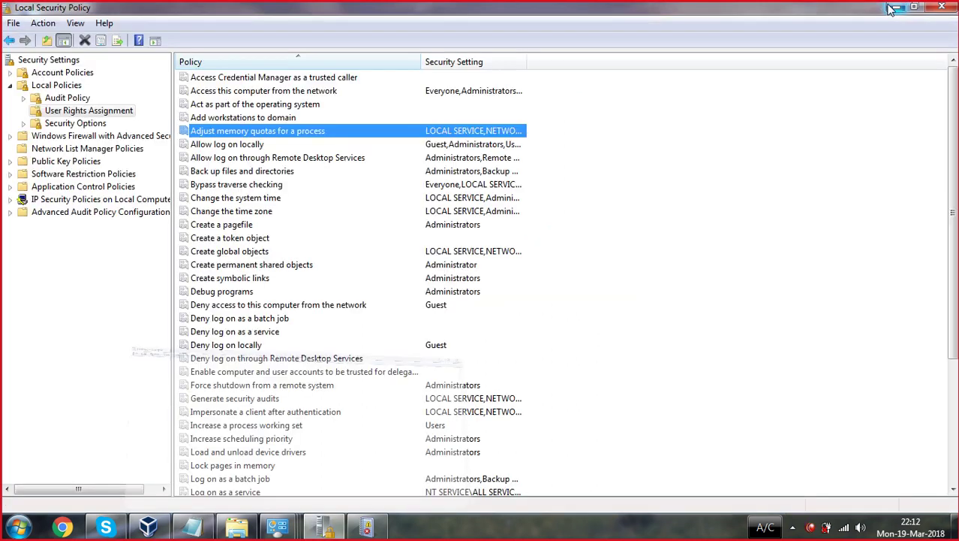
Review the accounts assigned to Allow log on locally and Allow log on through Remote Desktop Services, closing each policy's properties
double_click(225, 148)
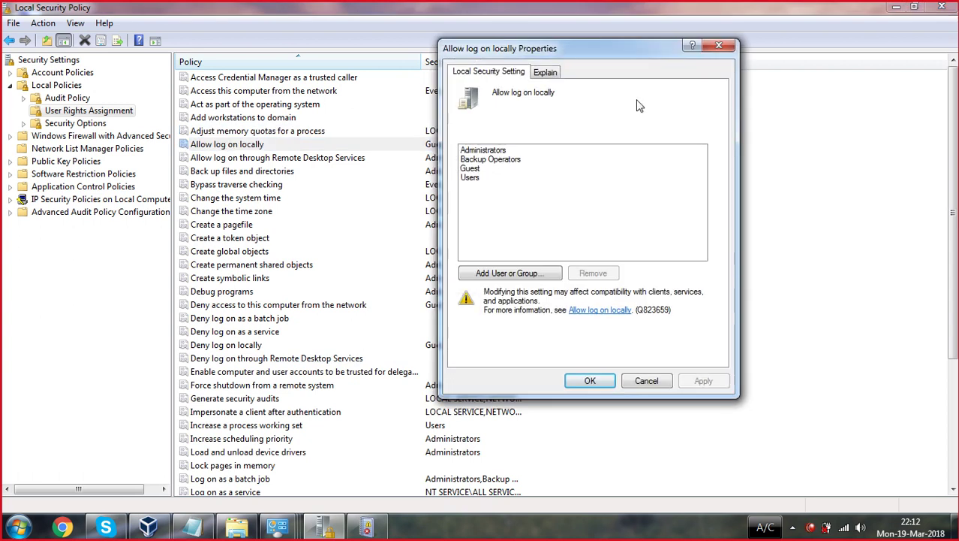
click(473, 178)
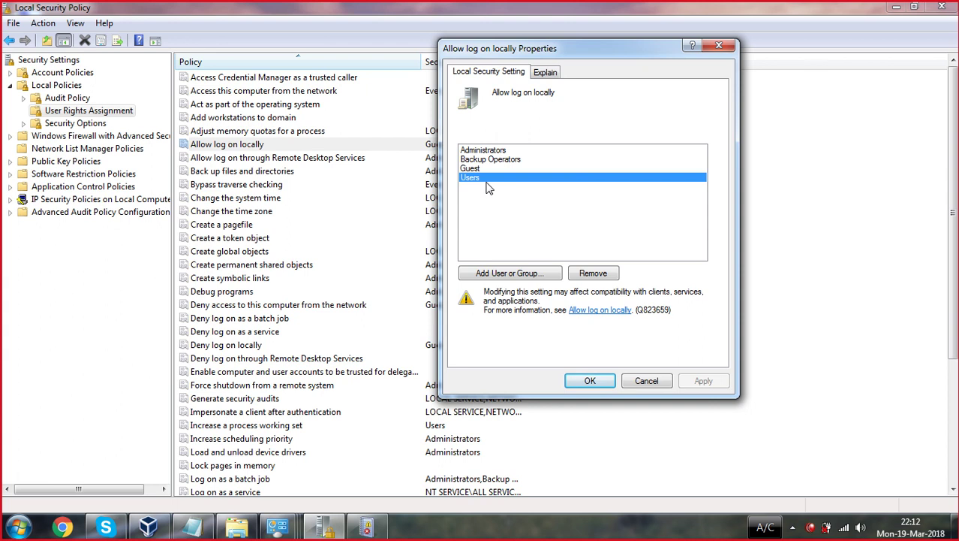
click(717, 47)
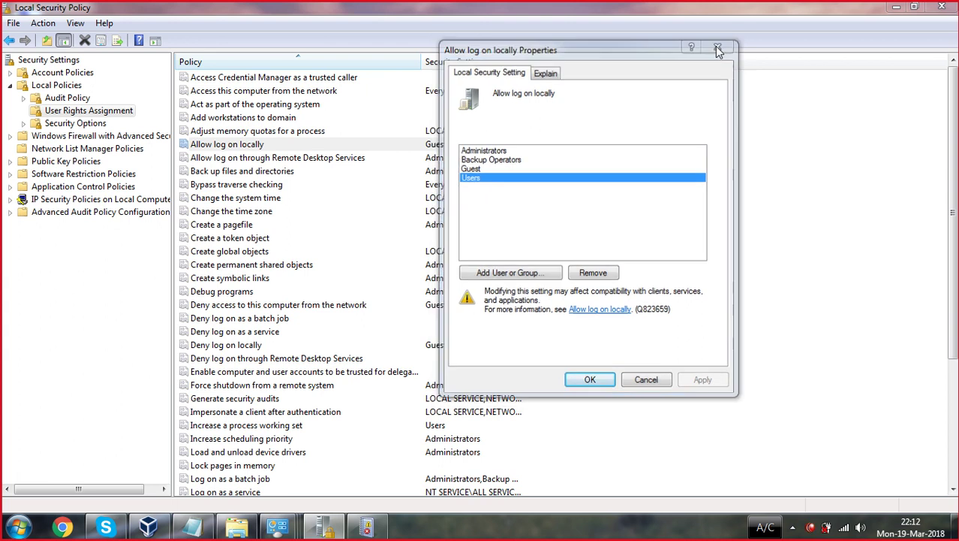
double_click(269, 158)
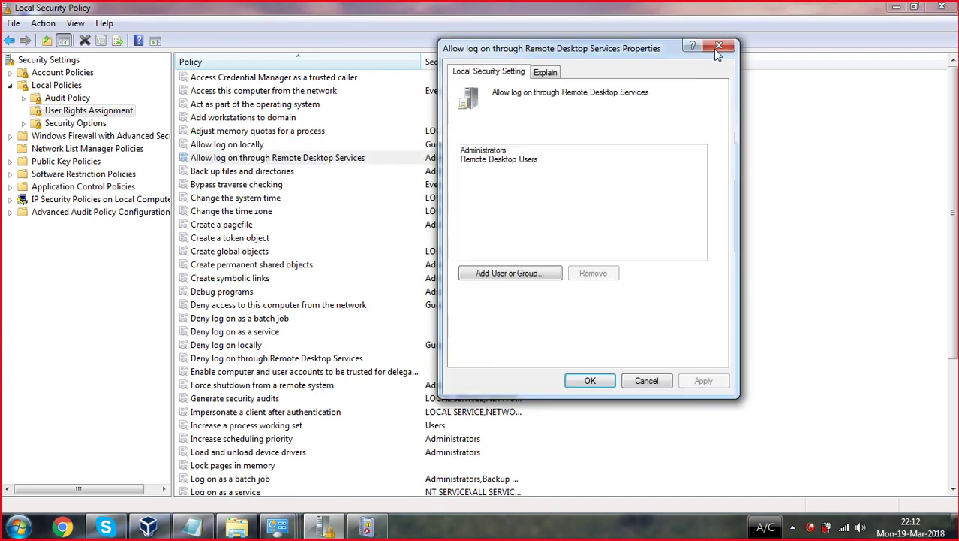
click(717, 46)
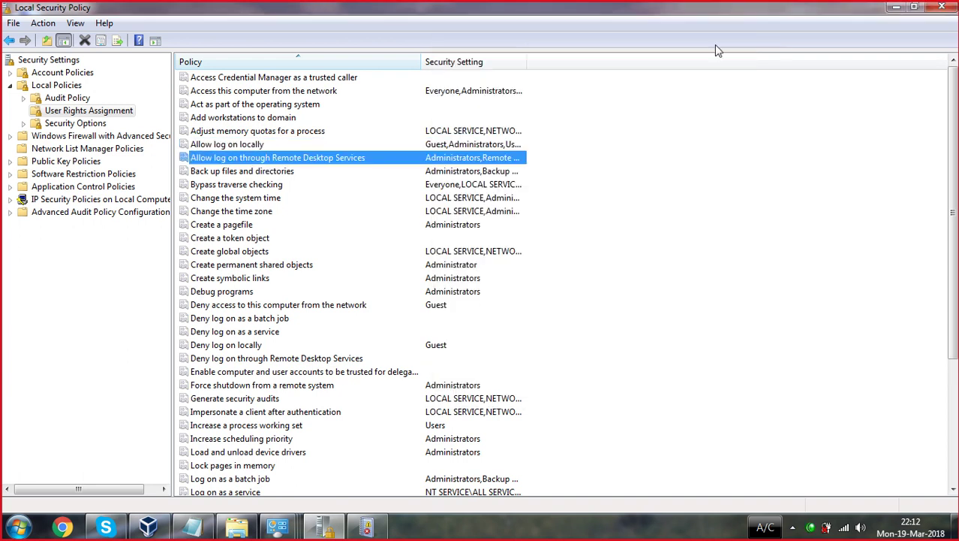
Review the accounts assigned to Back up files and directories, then close the policy's properties
double_click(250, 172)
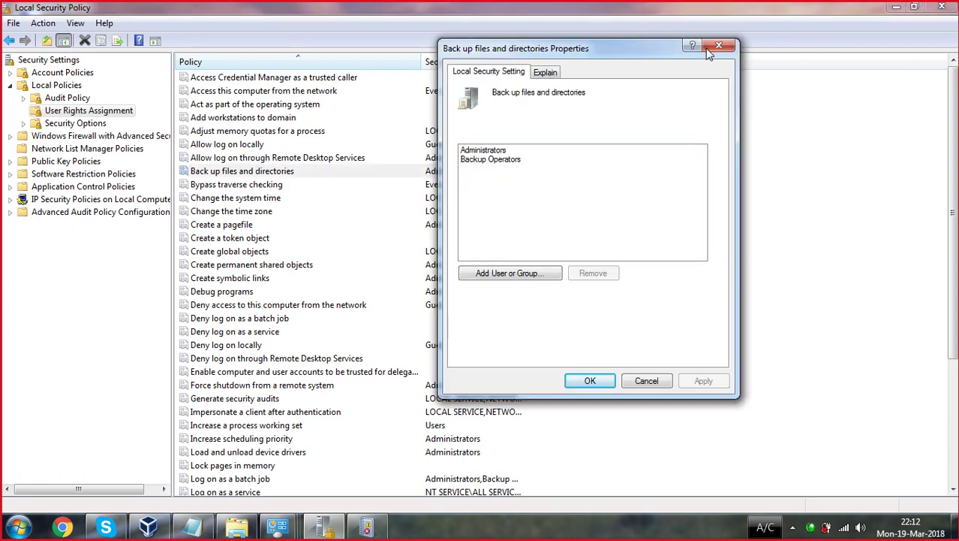
click(485, 153)
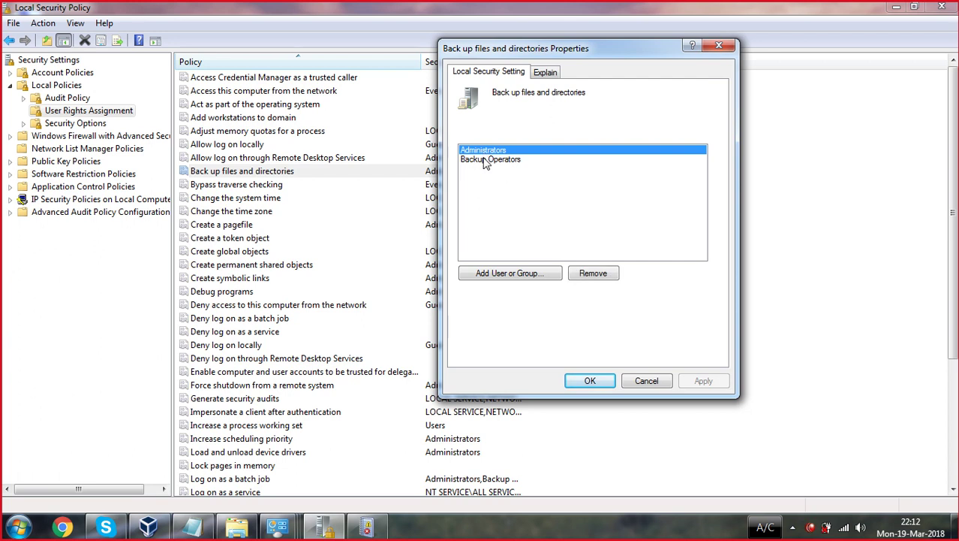
click(718, 45)
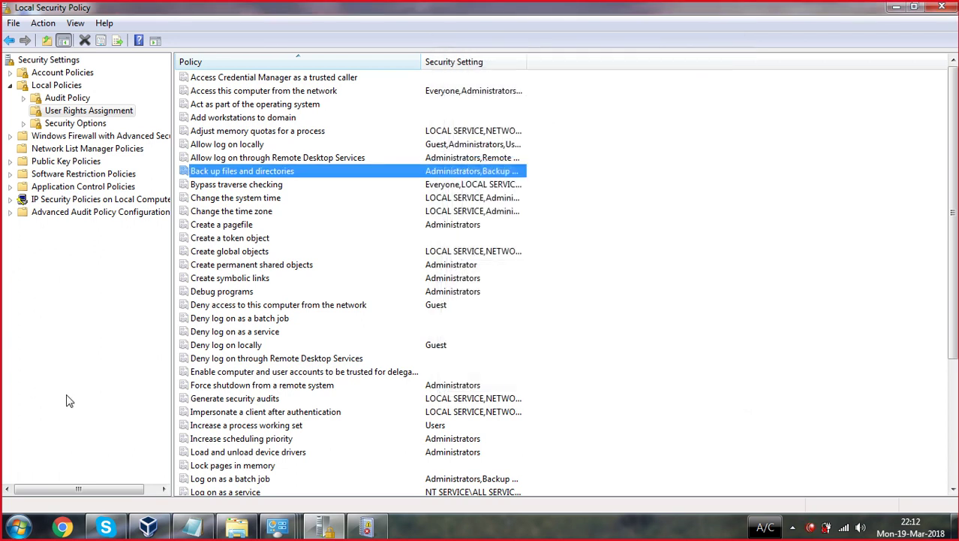
key(super)
click(653, 287)
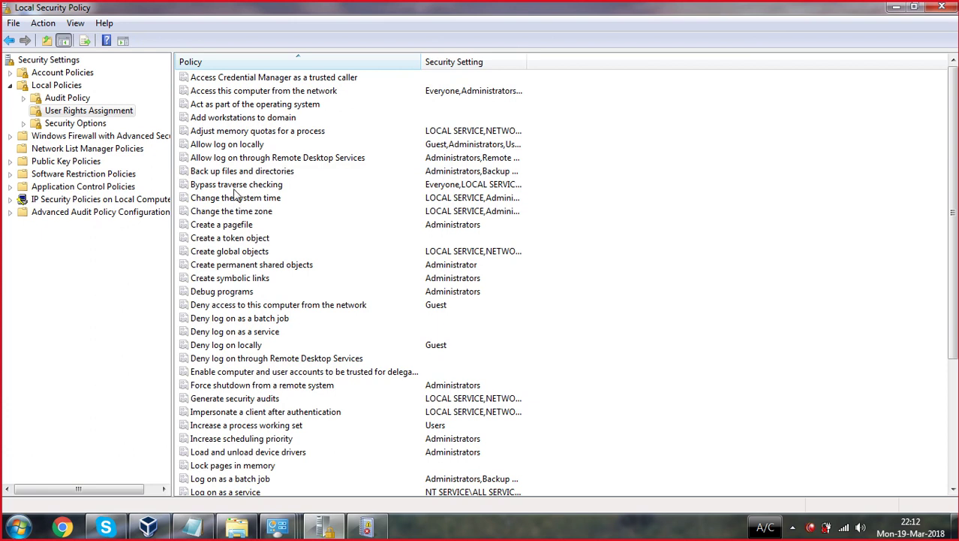
Select Bypass traverse checking, list the current folder's contents in a Command Prompt with dir, and close the prompt
click(234, 187)
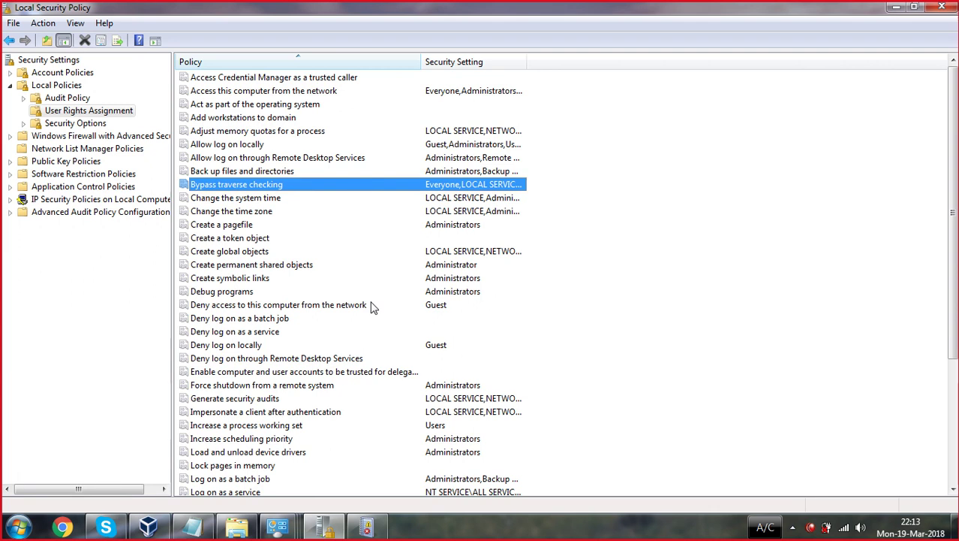
key(super+r)
text(cmd)
key(Return)
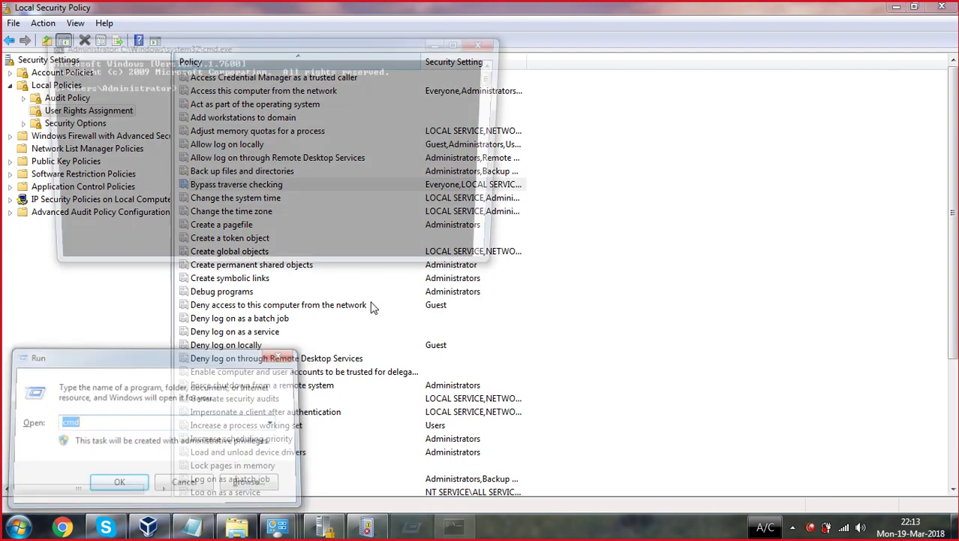
text(dir)
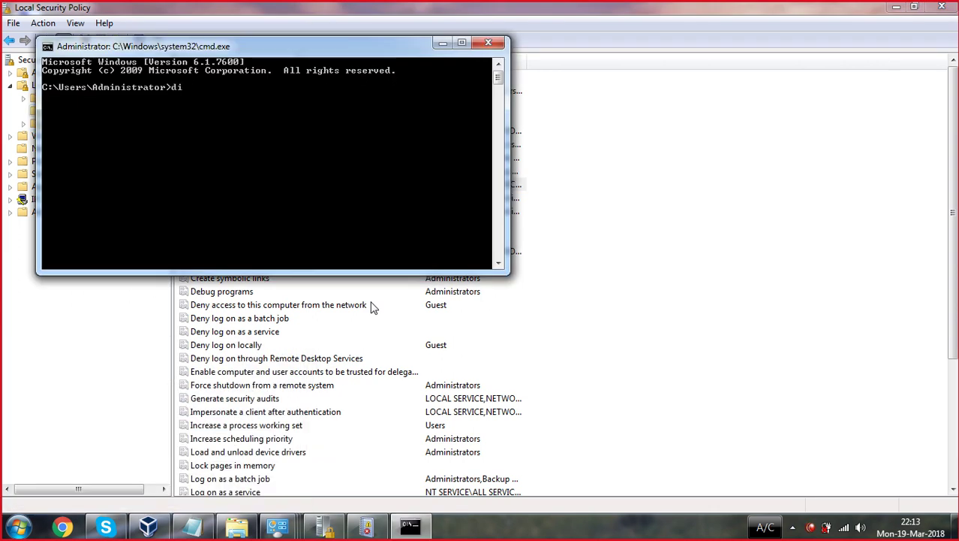
key(Return)
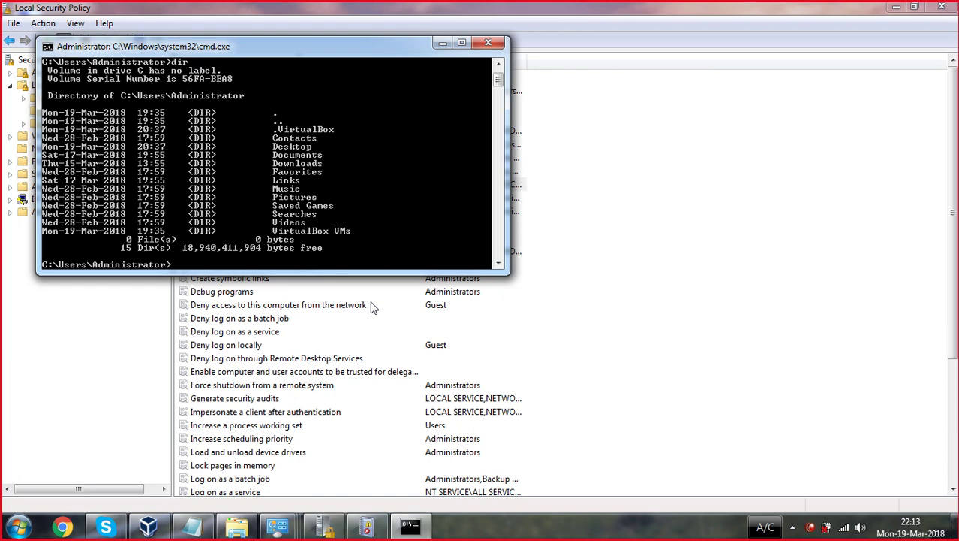
click(501, 44)
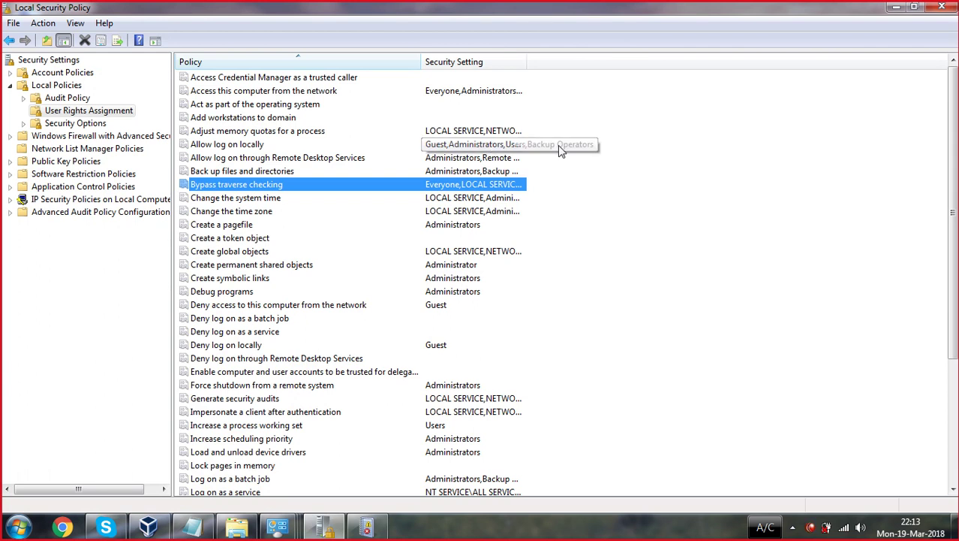
Point out the Change the system time, Change the time zone and Create a pagefile policies in turn
click(256, 201)
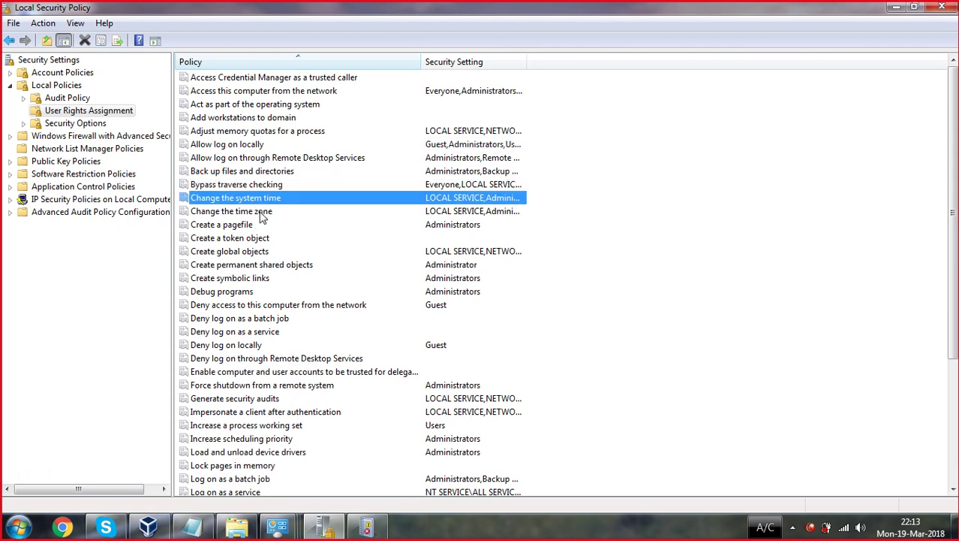
click(261, 215)
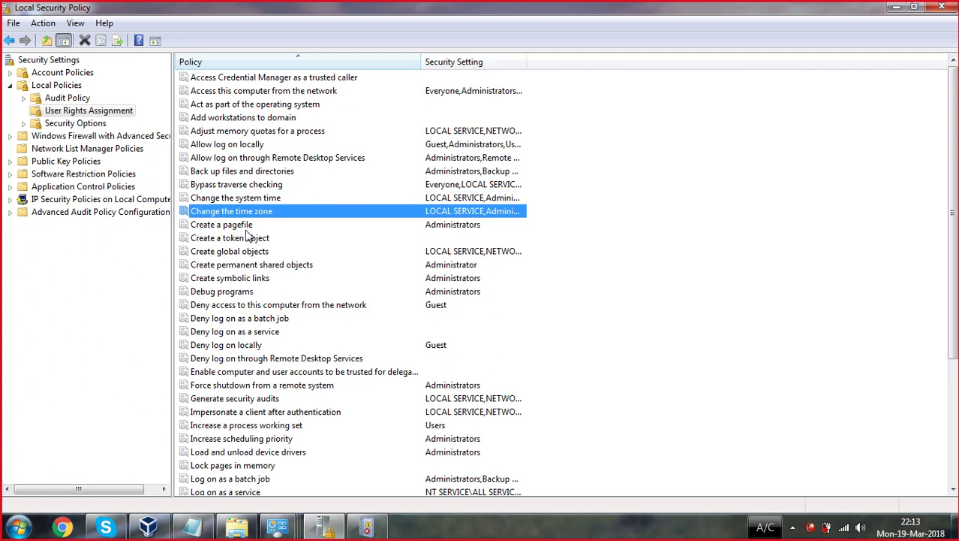
click(247, 228)
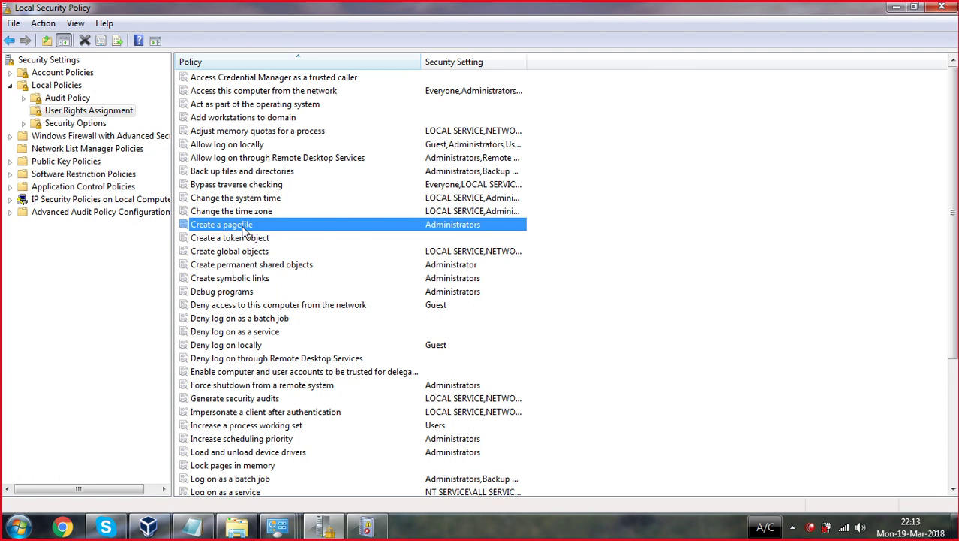
Read the explanation of the Create a token object policy and close its properties
click(245, 241)
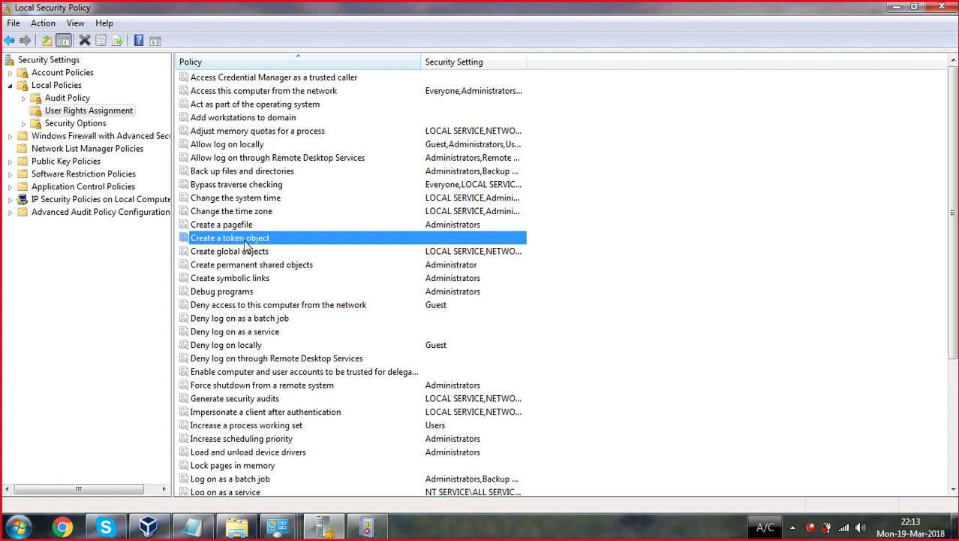
double_click(245, 244)
click(546, 73)
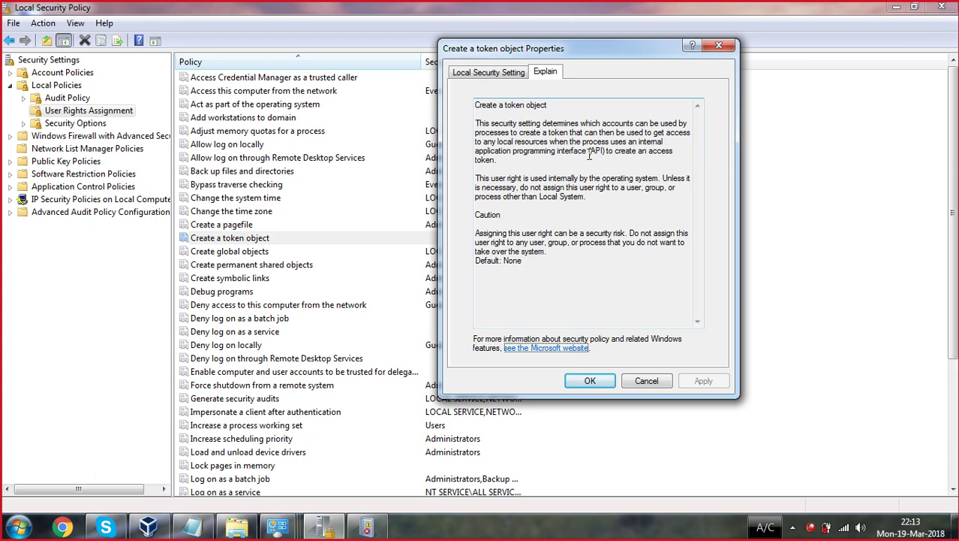
click(719, 46)
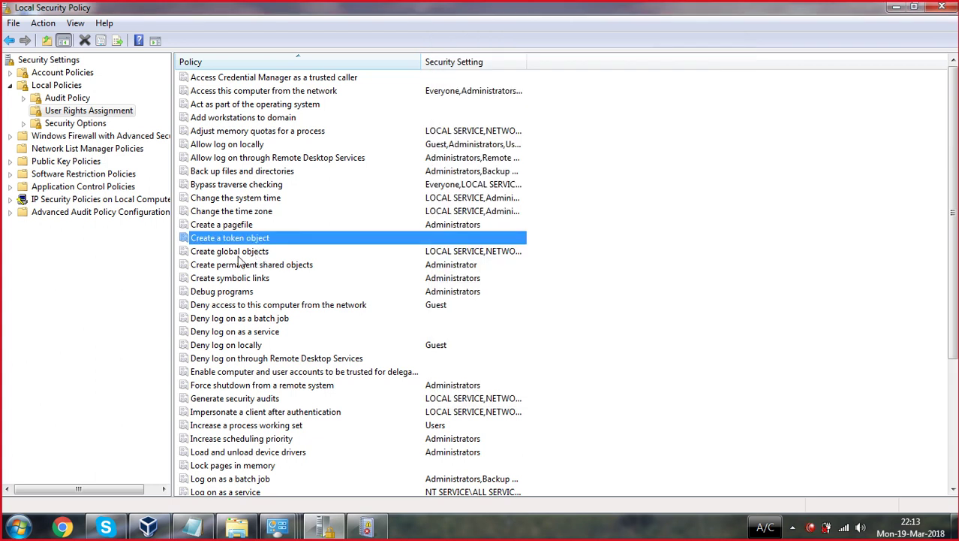
Read the Lock pages in memory explanation, highlighting its description, and check the accounts assigned to Shut down the system, closing both policies
click(239, 254)
scroll(249, 284, down, 2)
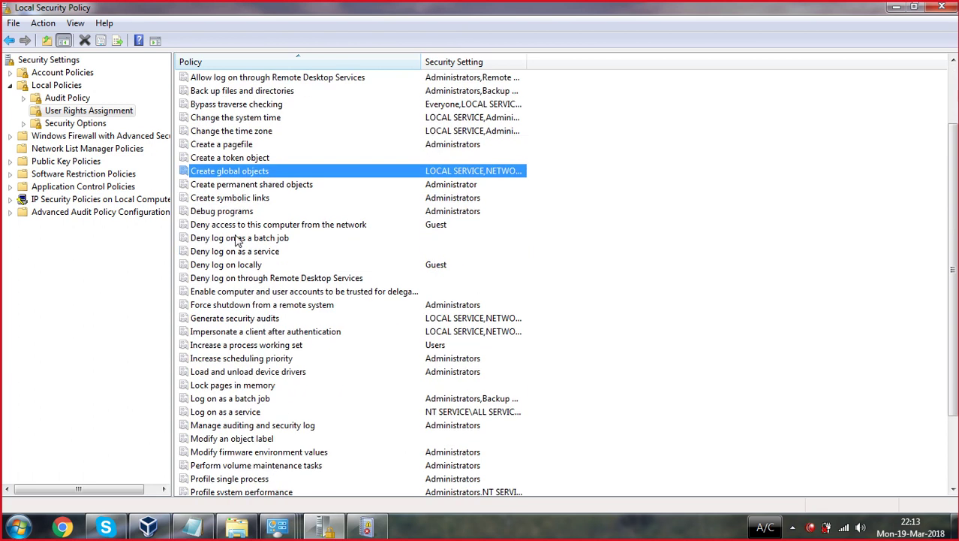
scroll(238, 282, down, 3)
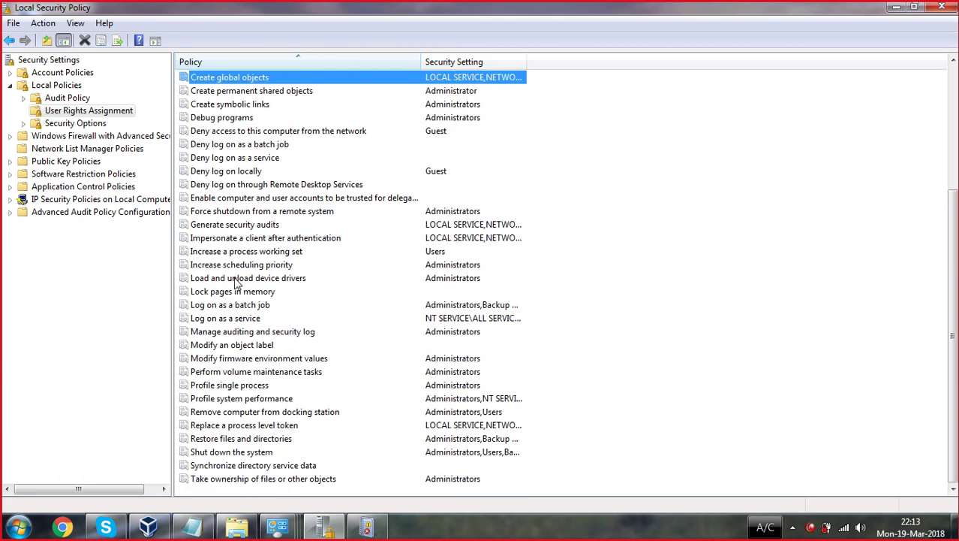
scroll(238, 281, up, 3)
scroll(237, 334, down, 3)
double_click(229, 292)
click(545, 71)
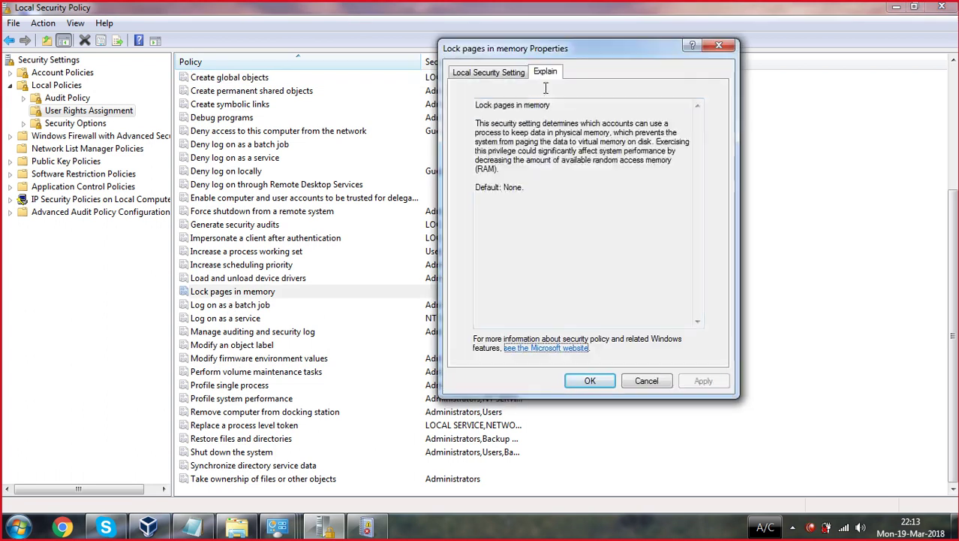
drag(529, 172, 476, 122)
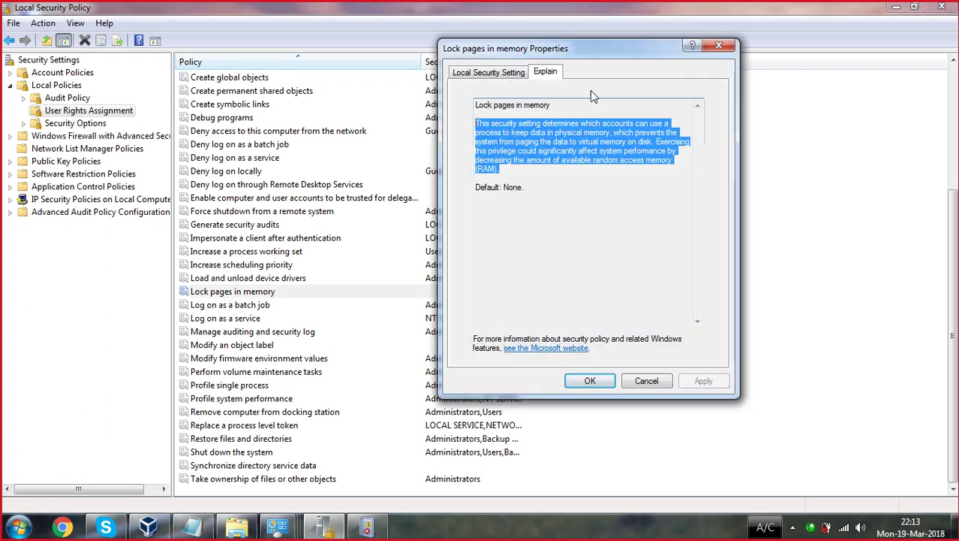
click(719, 47)
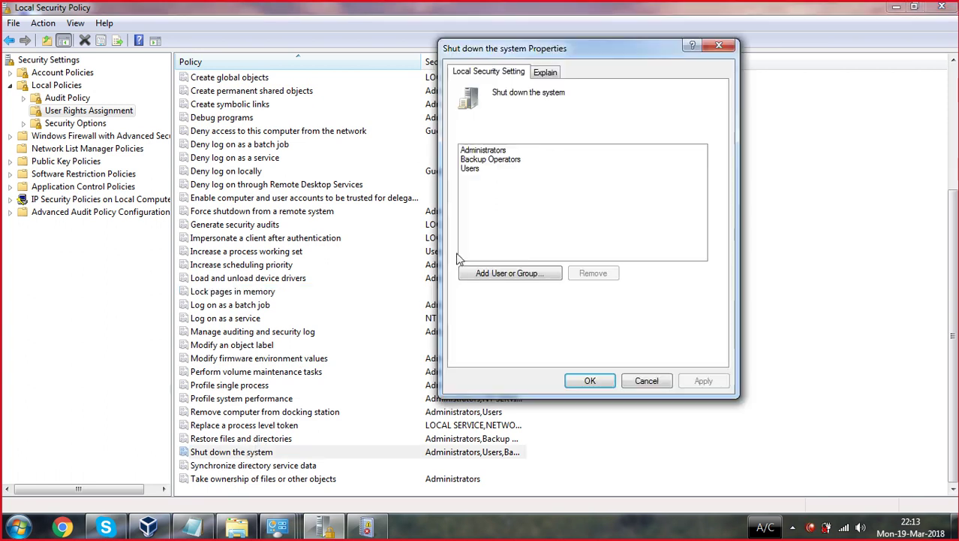
click(727, 50)
Show the Security Options policies under Local Policies and look through the list
scroll(375, 205, up, 4)
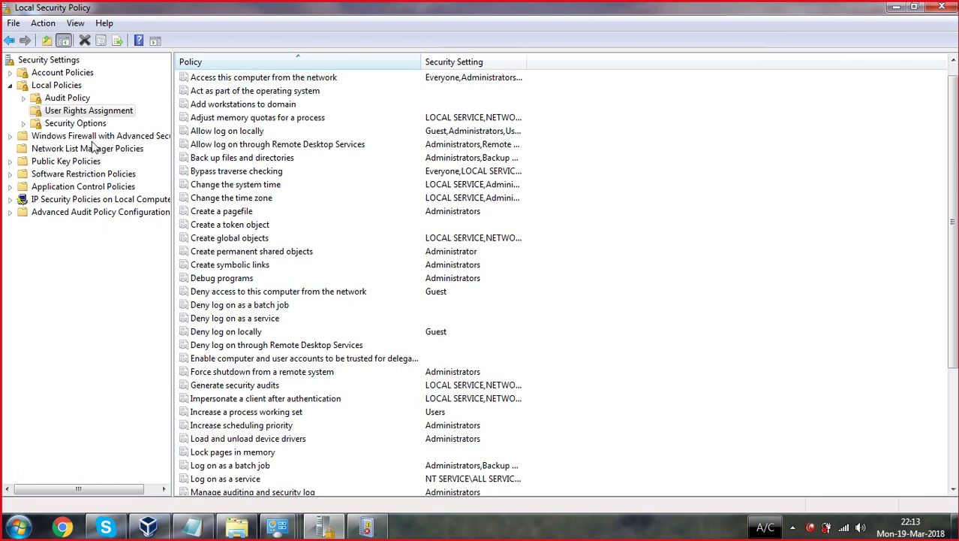
click(72, 123)
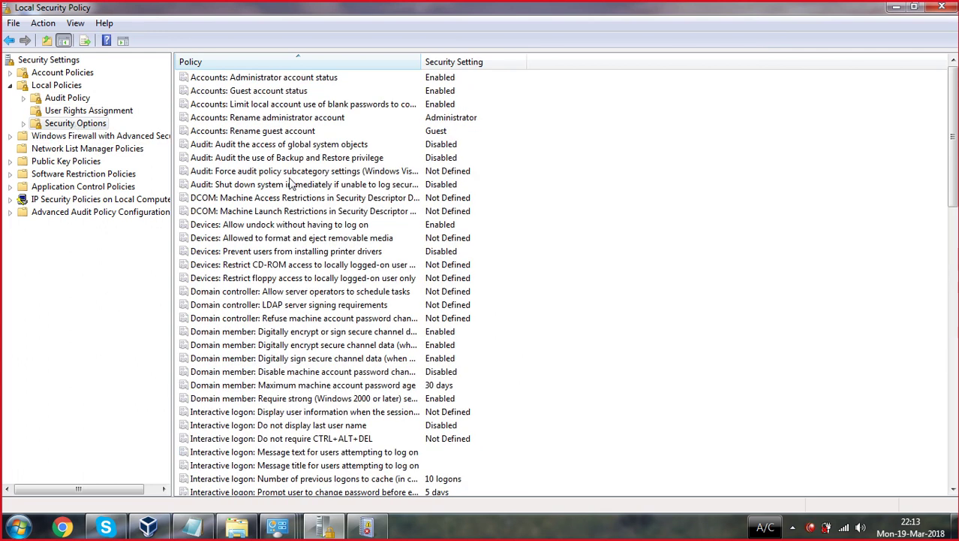
scroll(315, 224, down, 10)
scroll(315, 224, down, 10)
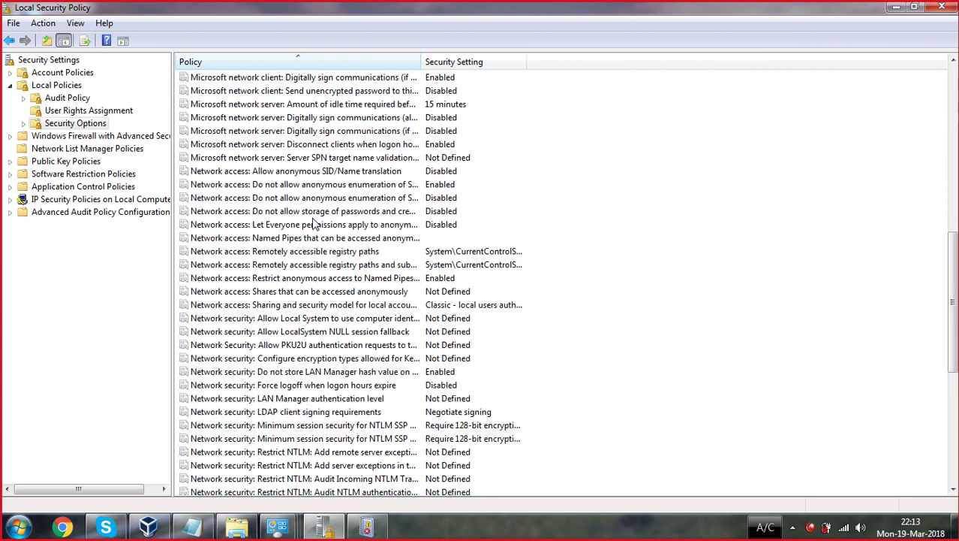
scroll(315, 224, up, 5)
scroll(315, 224, up, 15)
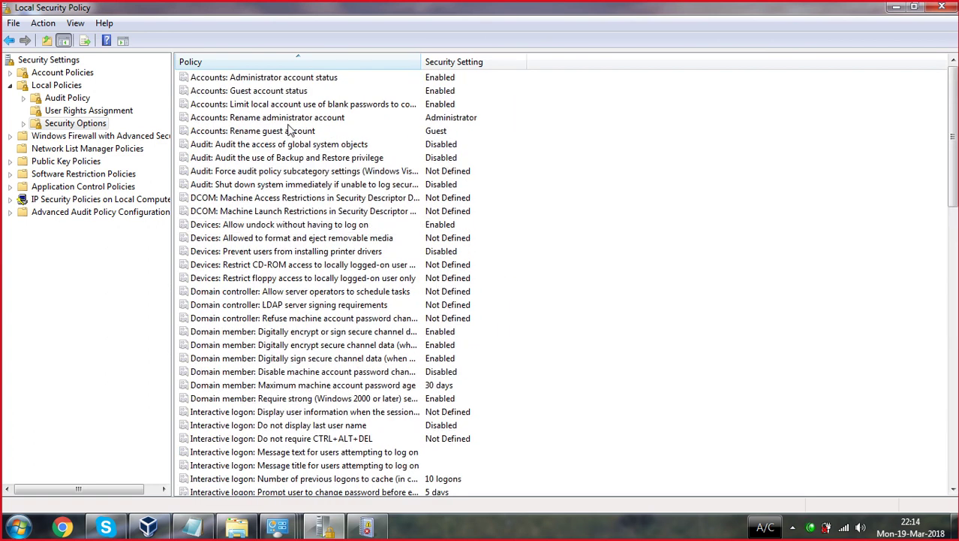
Check the Administrator account status and Guest account status settings, closing each policy's properties
double_click(284, 77)
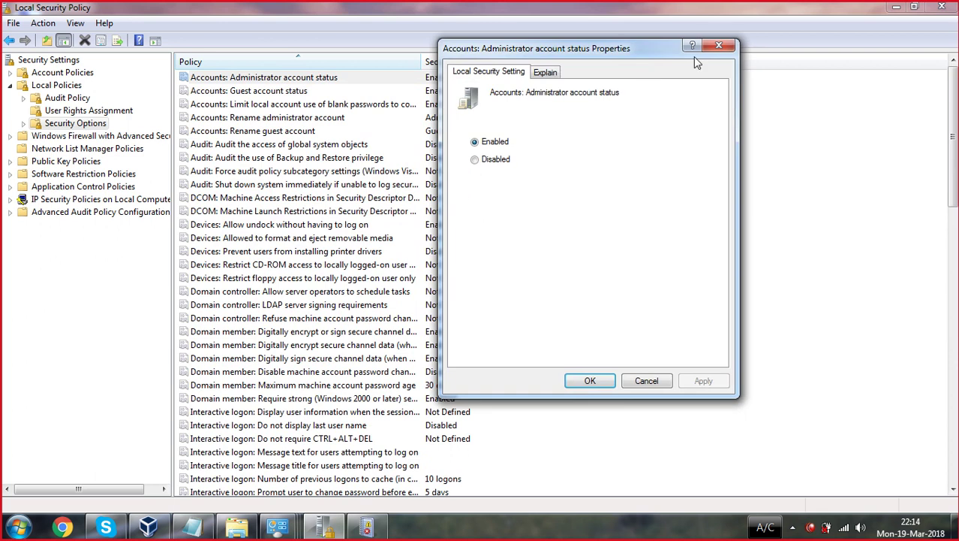
click(719, 45)
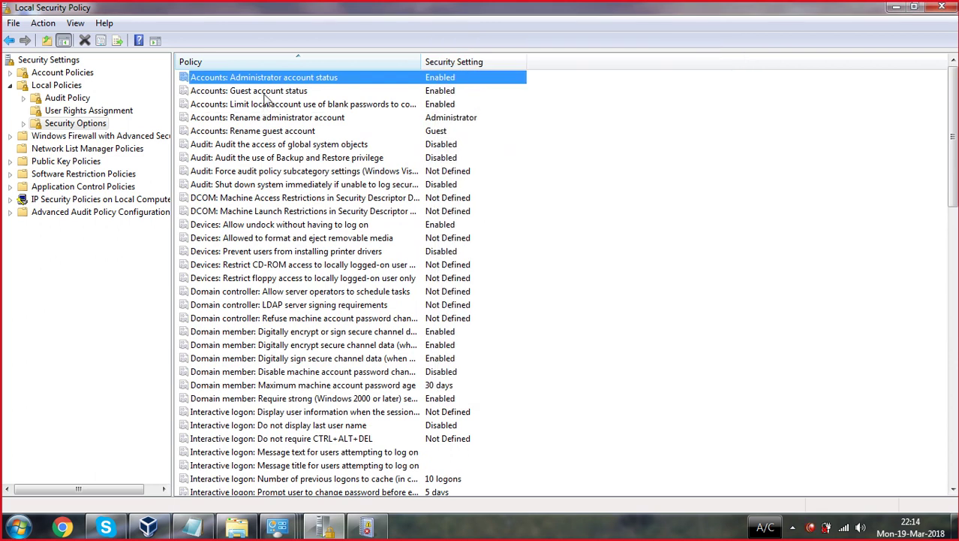
double_click(255, 91)
click(723, 48)
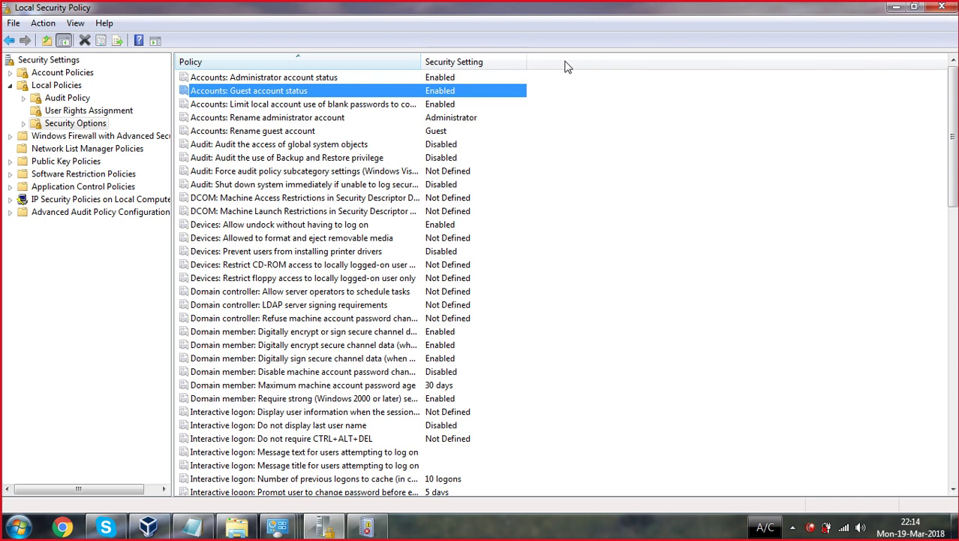
Try the Disabled option for Accounts: Administrator account status, read its explanation, and close the properties without applying
double_click(444, 78)
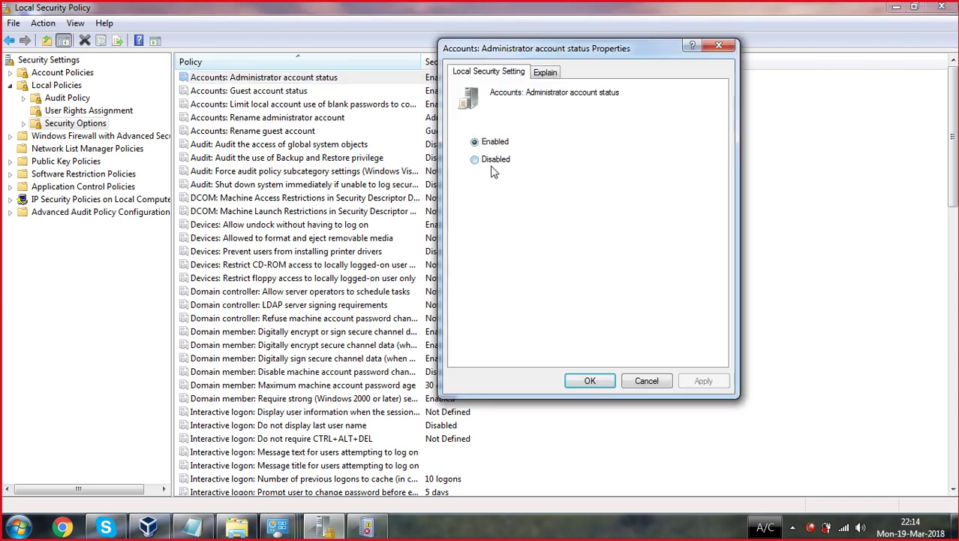
click(486, 161)
click(545, 72)
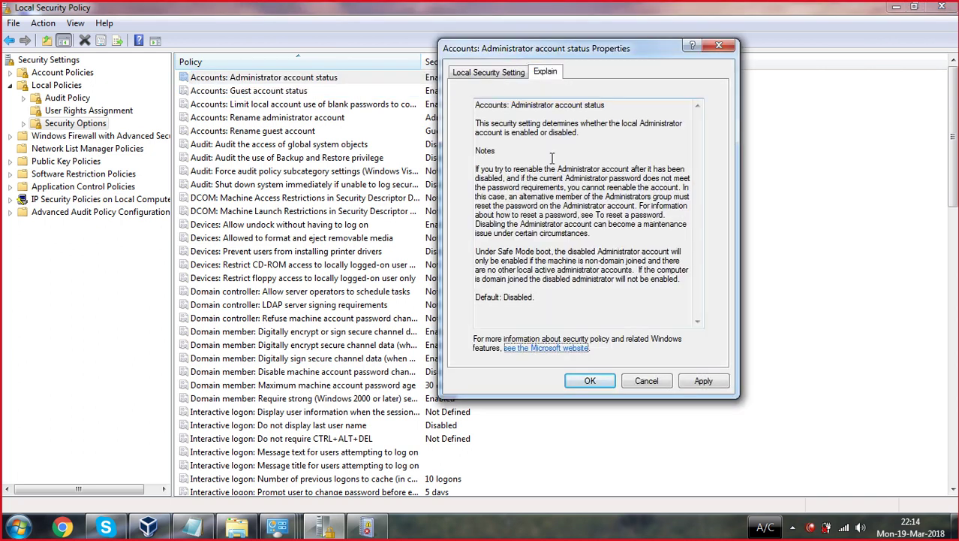
click(488, 73)
click(715, 48)
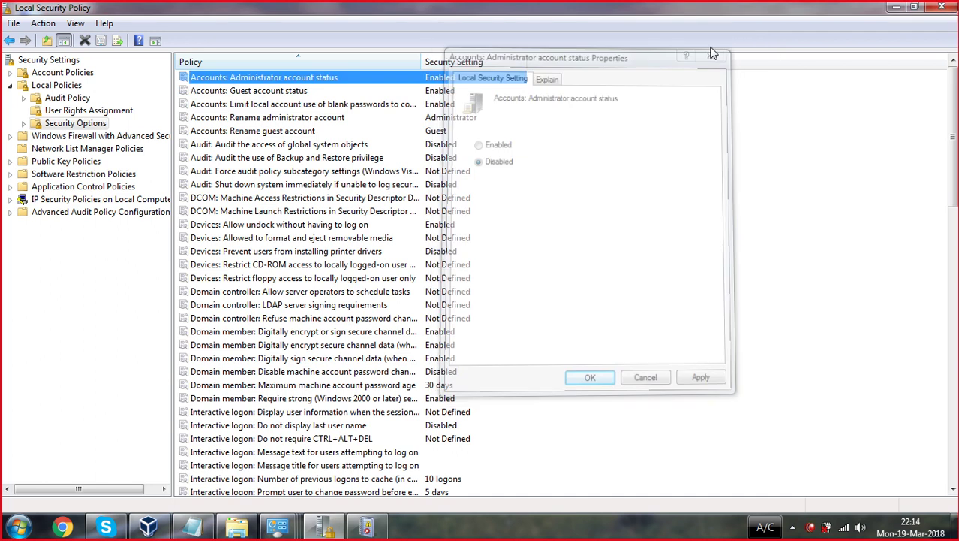
Check the policy limiting local account use of blank passwords to console logon only, and close its properties
double_click(359, 105)
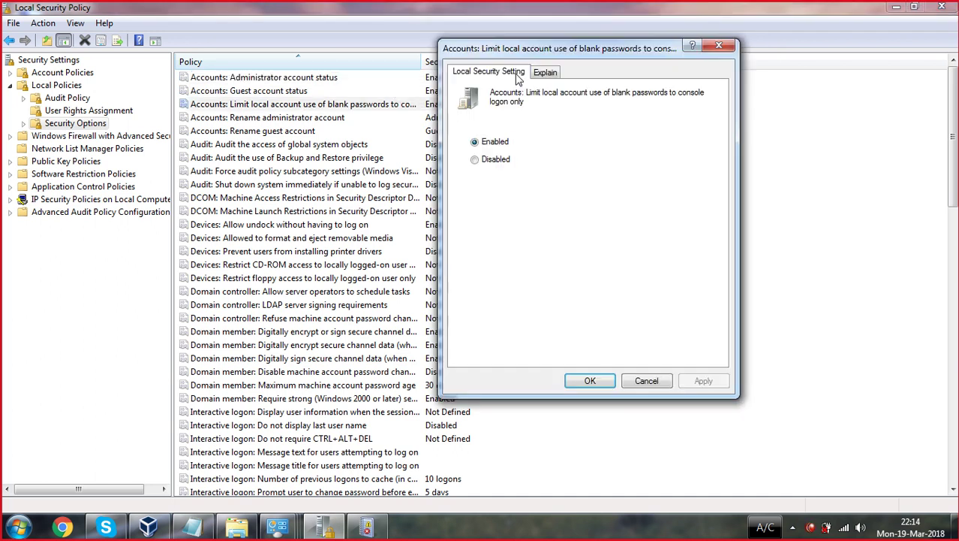
click(719, 45)
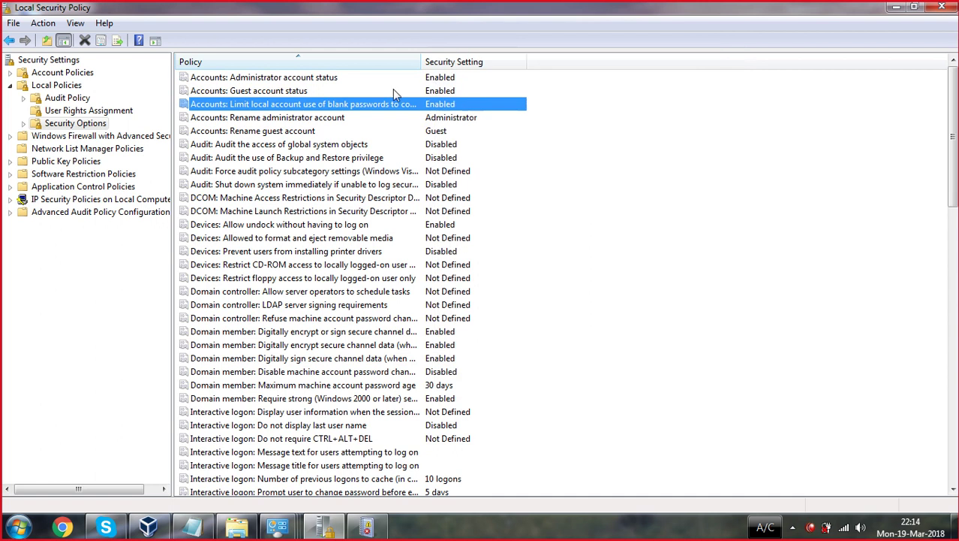
Collapse Local Policies and open Windows Firewall with Advanced Security
click(27, 125)
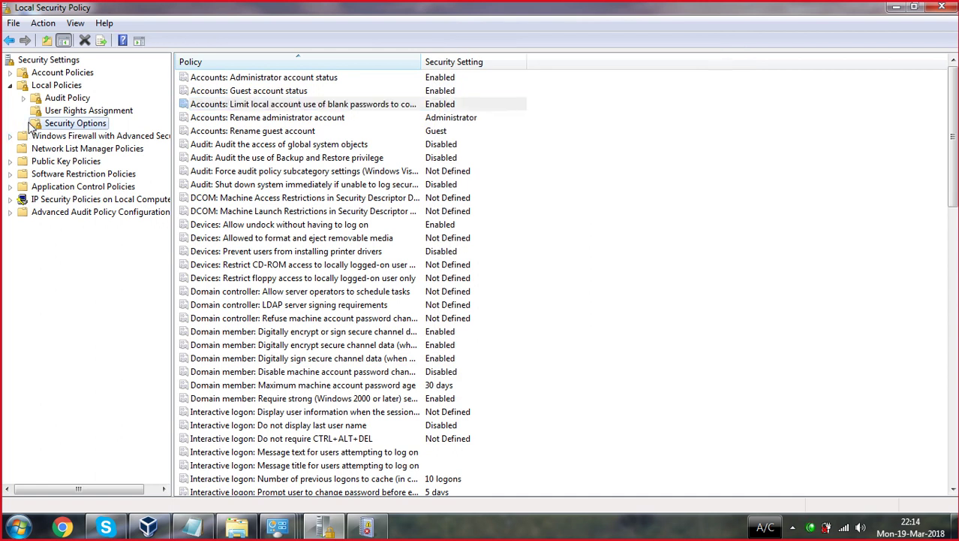
click(11, 86)
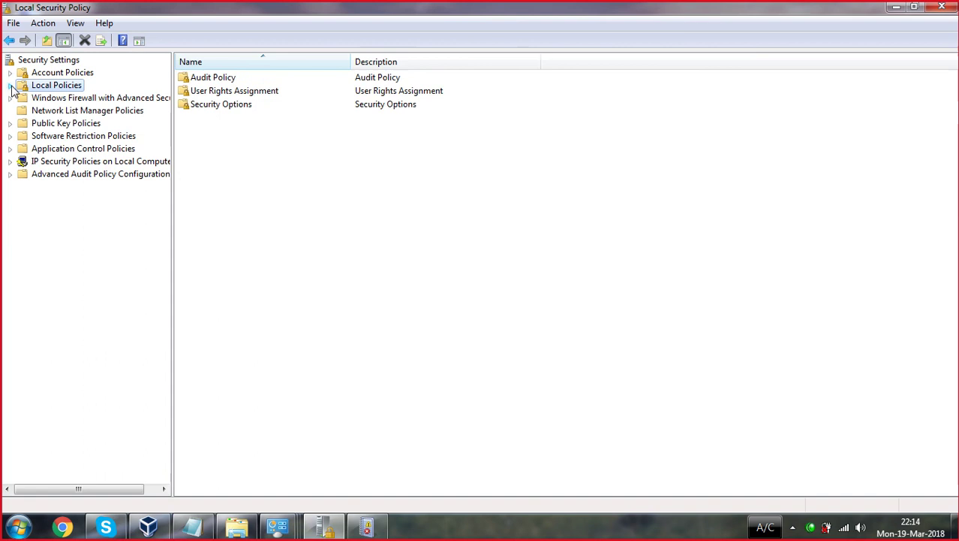
double_click(63, 101)
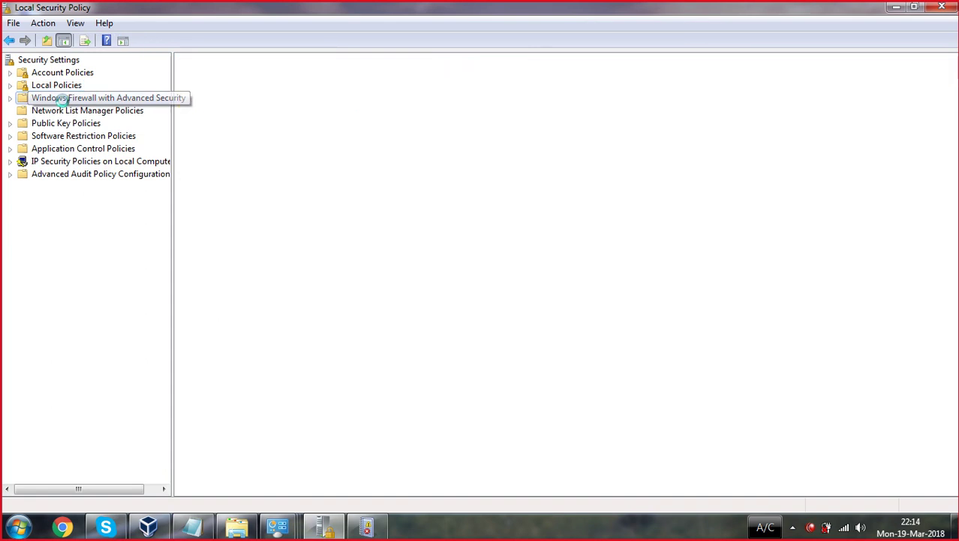
Review the Windows Firewall with Advanced Security overview and its rule categories, collapse that node, and view Network List Manager Policies
double_click(66, 110)
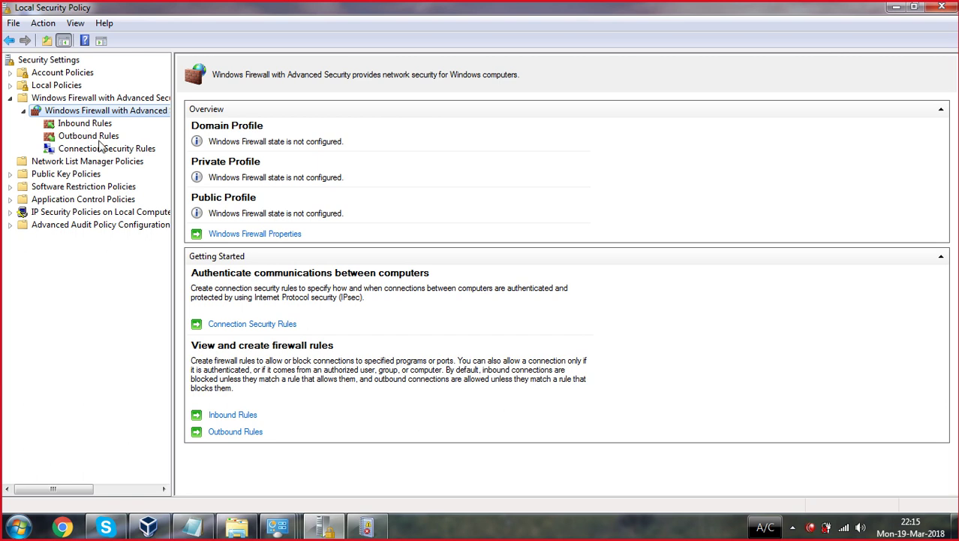
click(22, 111)
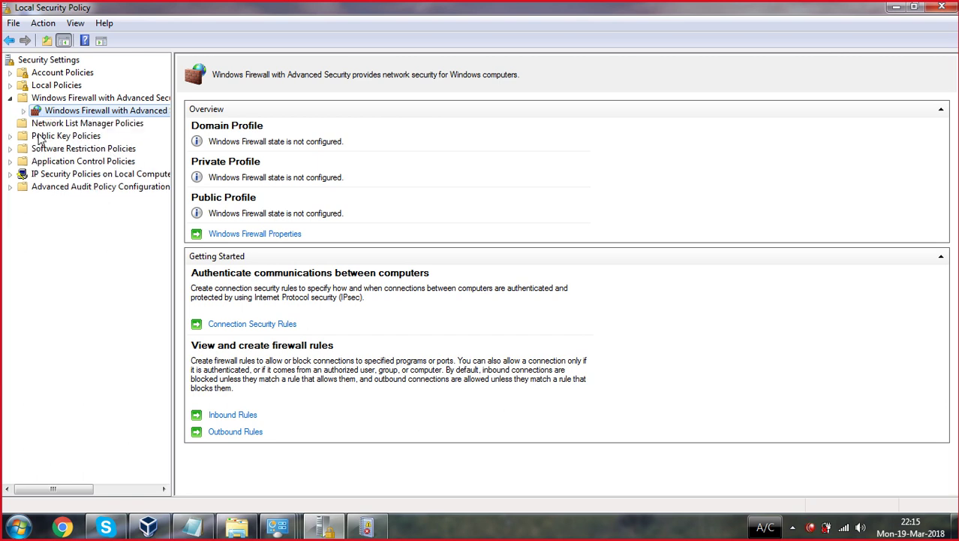
click(49, 124)
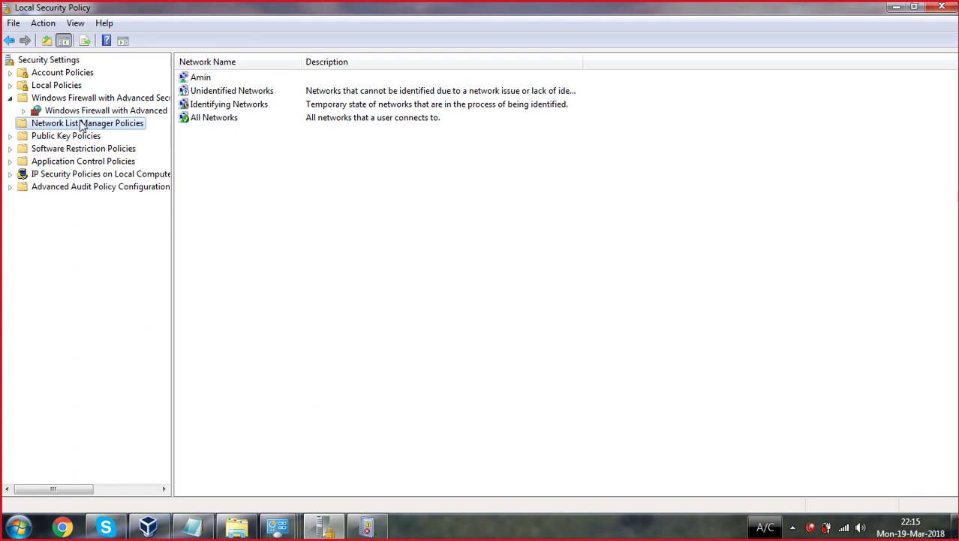
Look through the contents of Public Key Policies and Software Restriction Policies, collapsing each node after viewing it
double_click(53, 137)
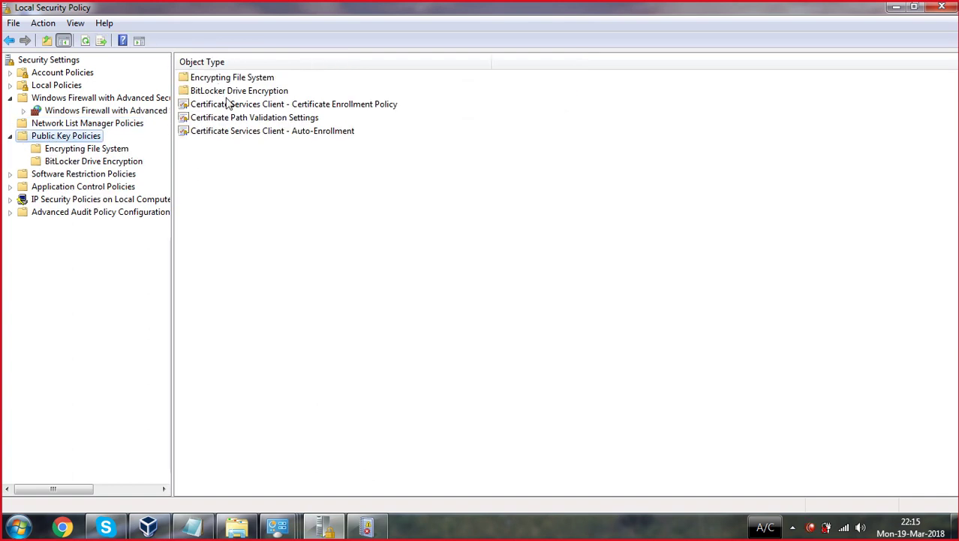
double_click(89, 139)
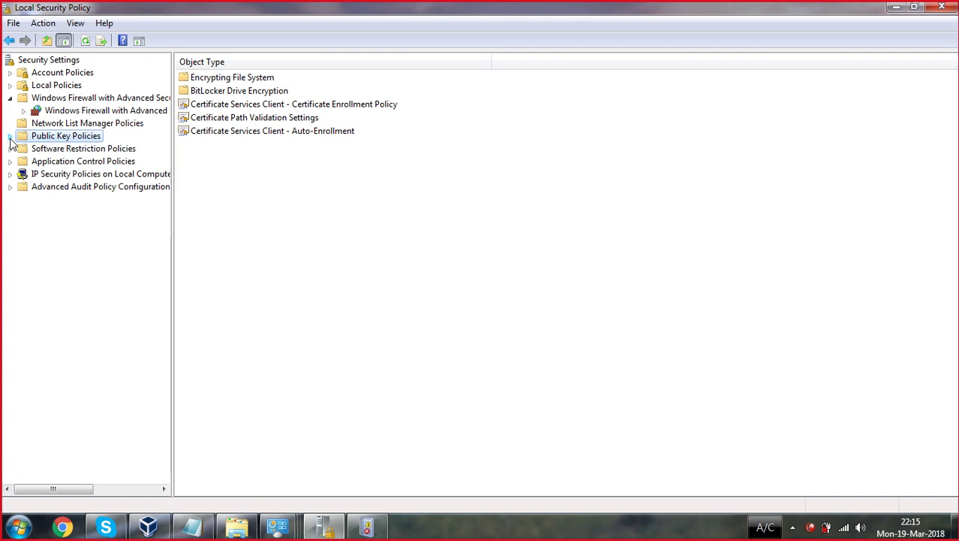
double_click(88, 150)
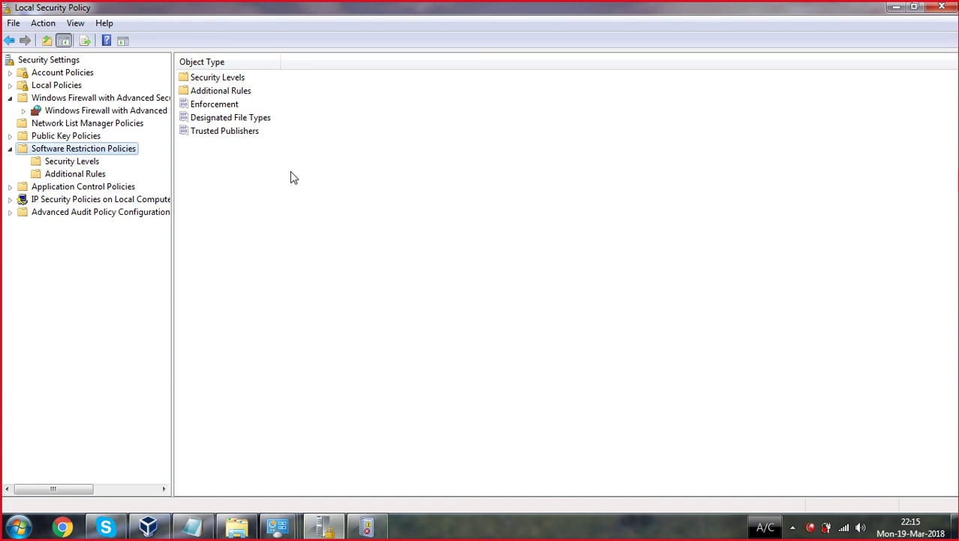
click(9, 148)
View Application Control Policies and IP Security Policies on Local Computer
double_click(37, 162)
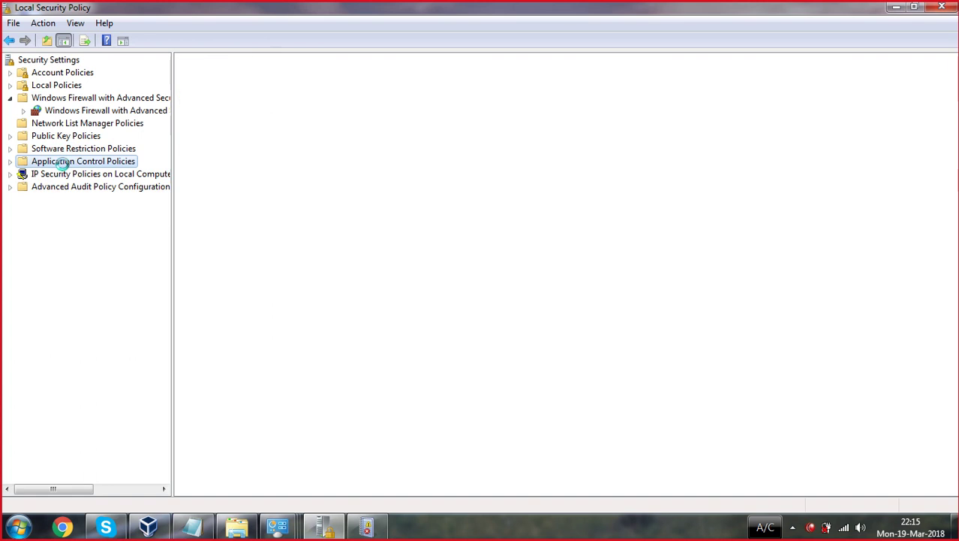
click(10, 162)
click(54, 175)
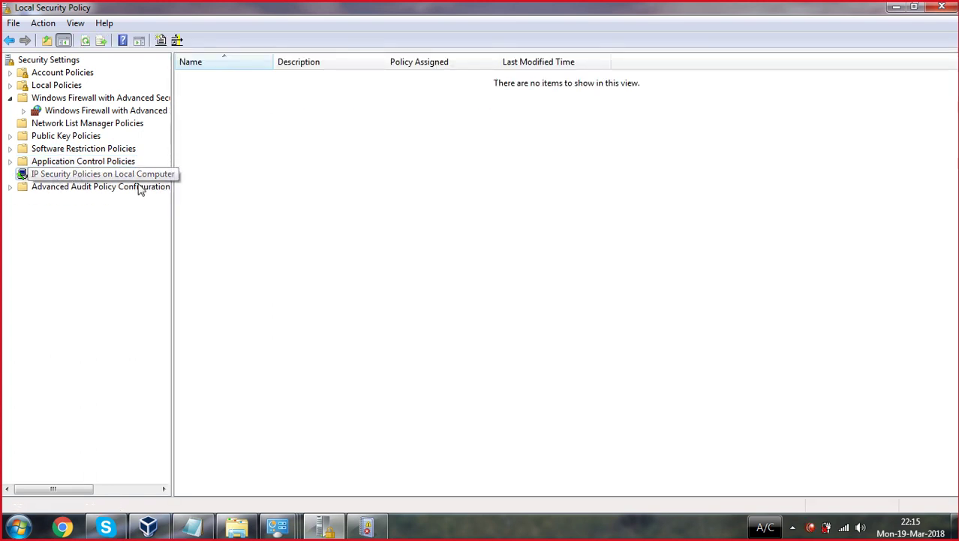
Examine the System Audit Policies categories under Advanced Audit Policy Configuration, then collapse both nodes
click(11, 187)
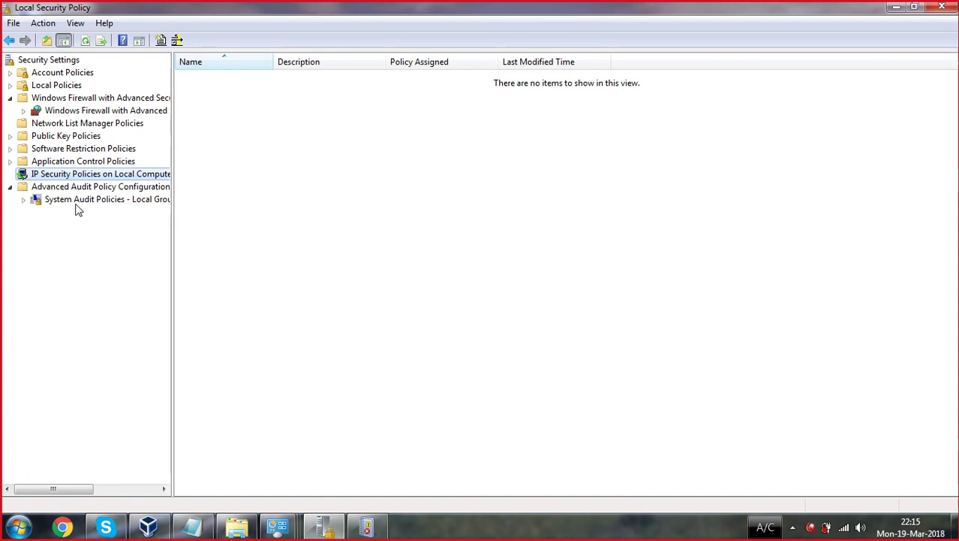
double_click(77, 200)
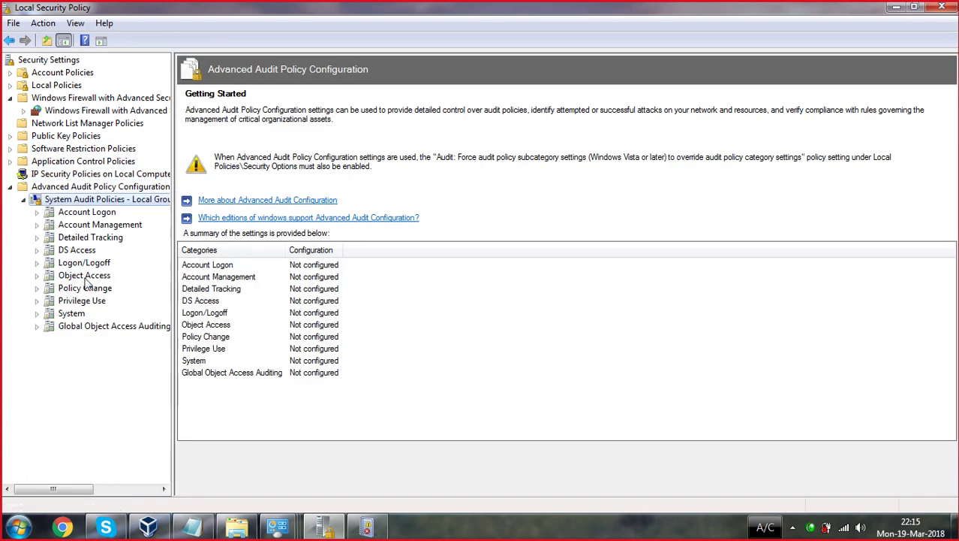
click(23, 199)
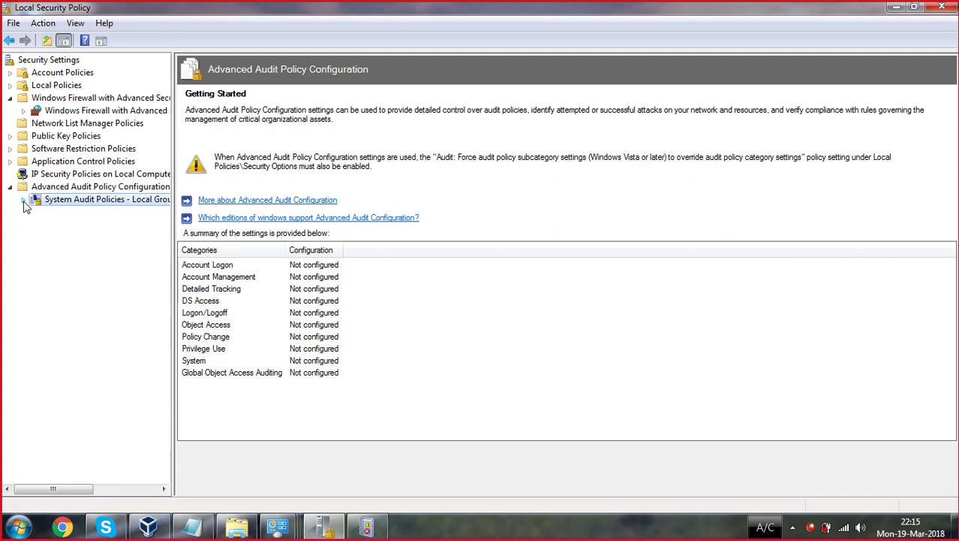
click(11, 186)
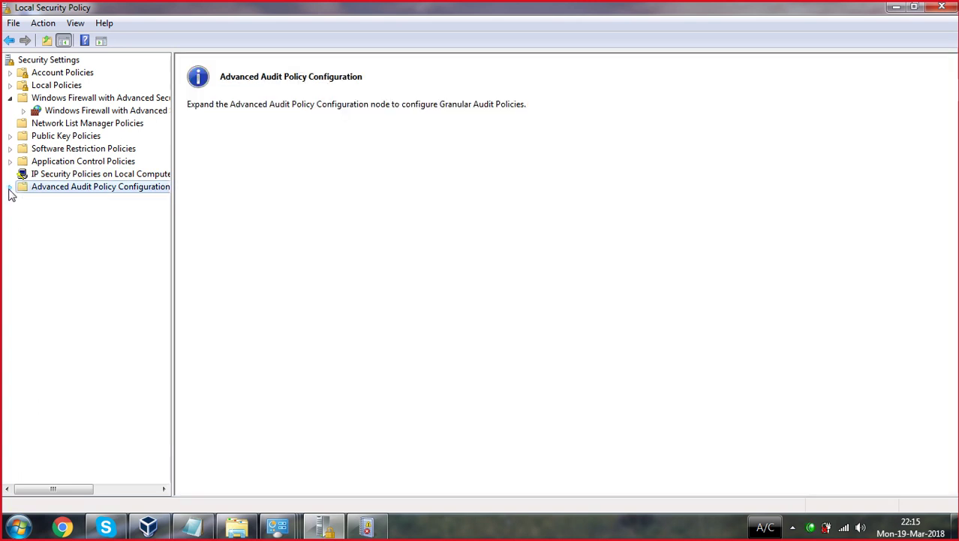
Minimize the Local Security Policy window to return to the desktop
click(893, 8)
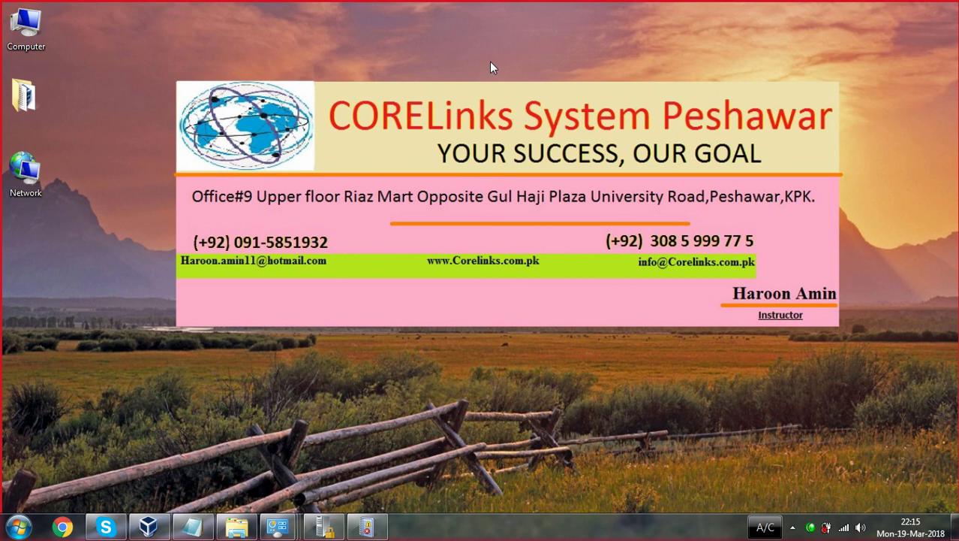
right_click(489, 60)
right_click(471, 82)
click(500, 123)
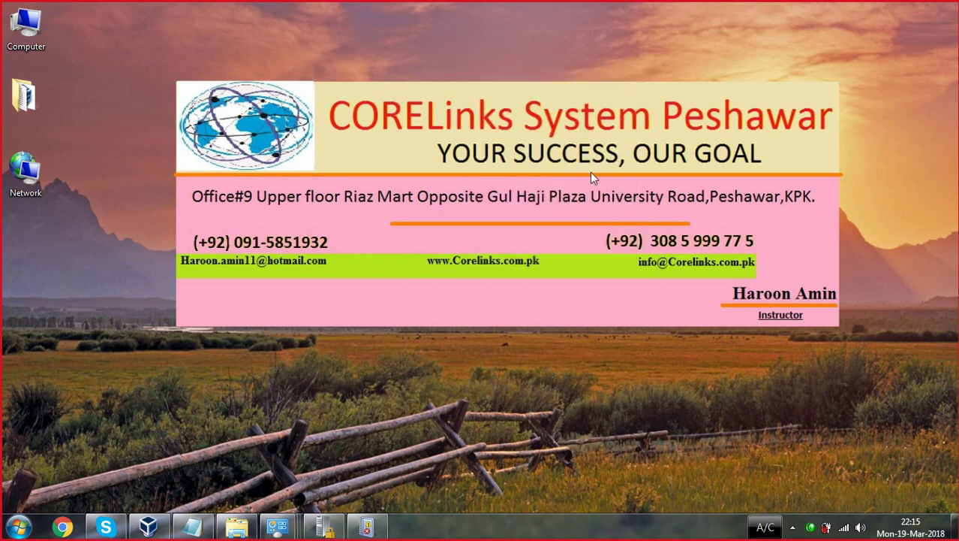